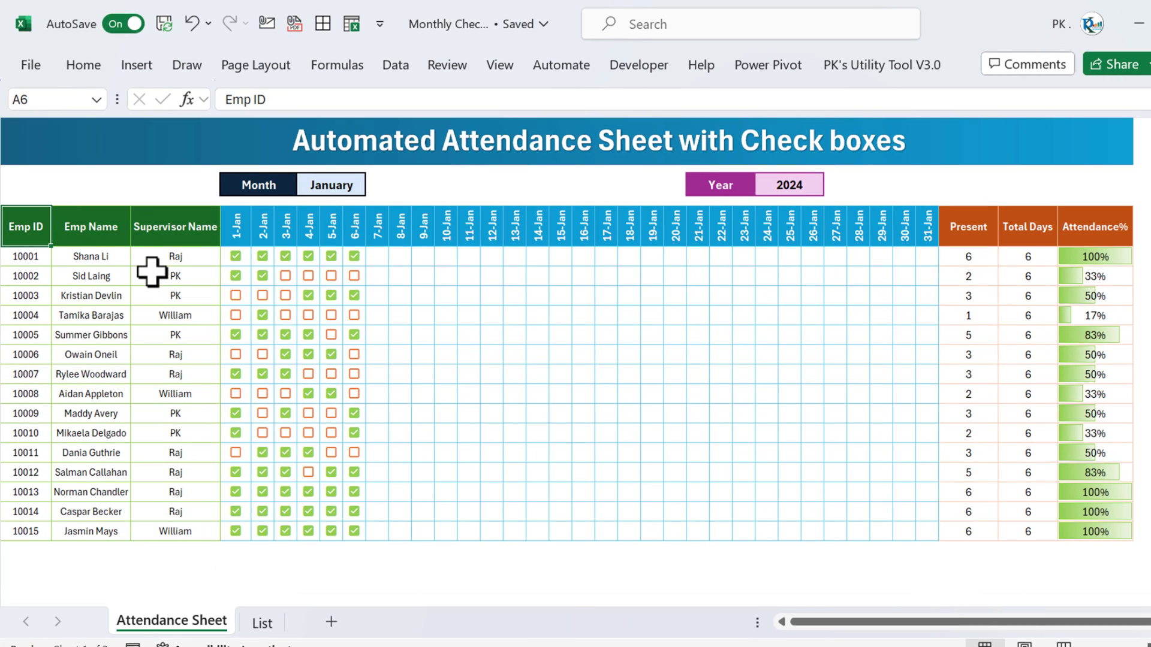
- Review the employee and date columns, then open the January Month cell's dropdown list
drag(41, 226, 30, 432)
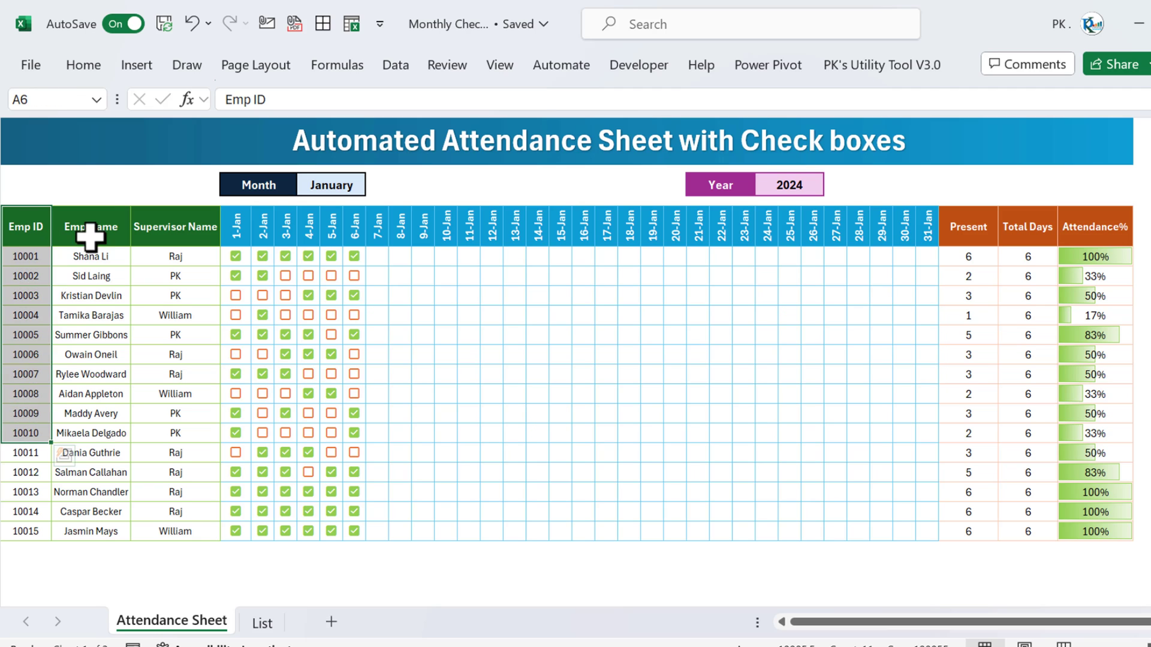
drag(90, 236, 96, 379)
drag(178, 226, 178, 431)
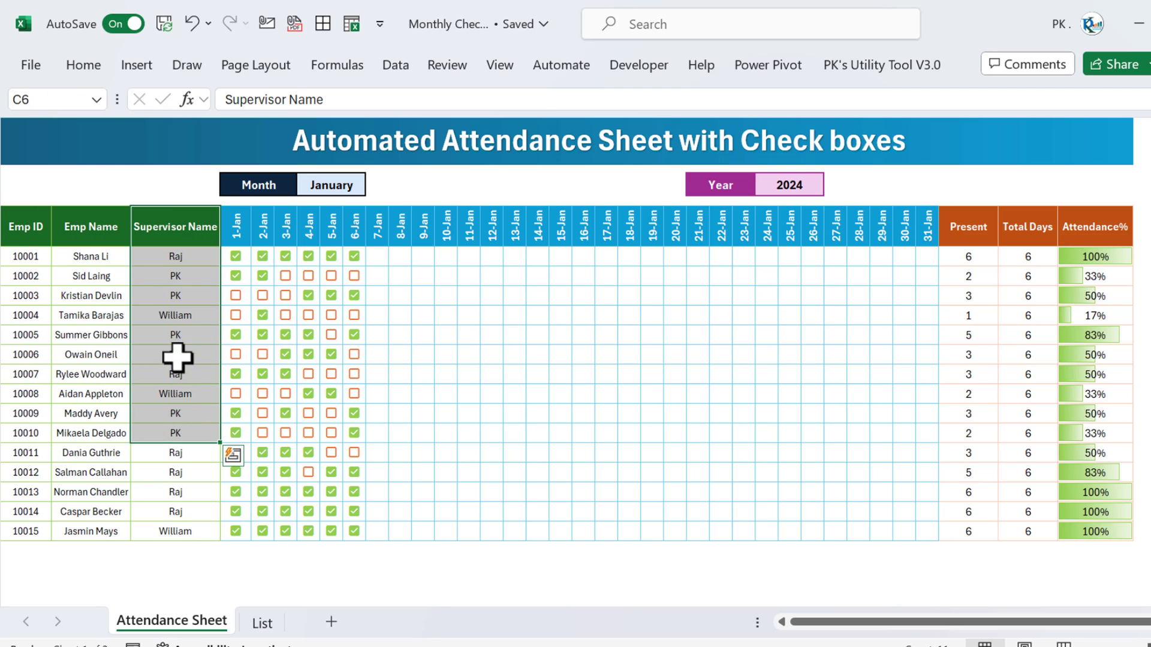
drag(235, 226, 561, 226)
click(199, 226)
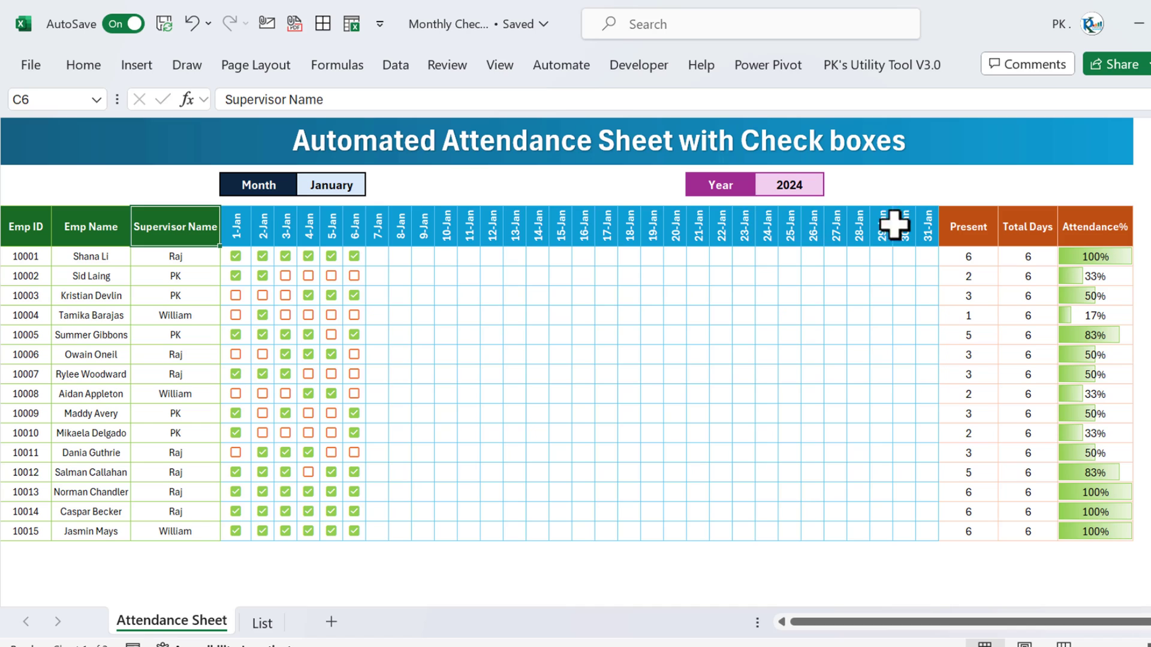
click(360, 186)
click(374, 187)
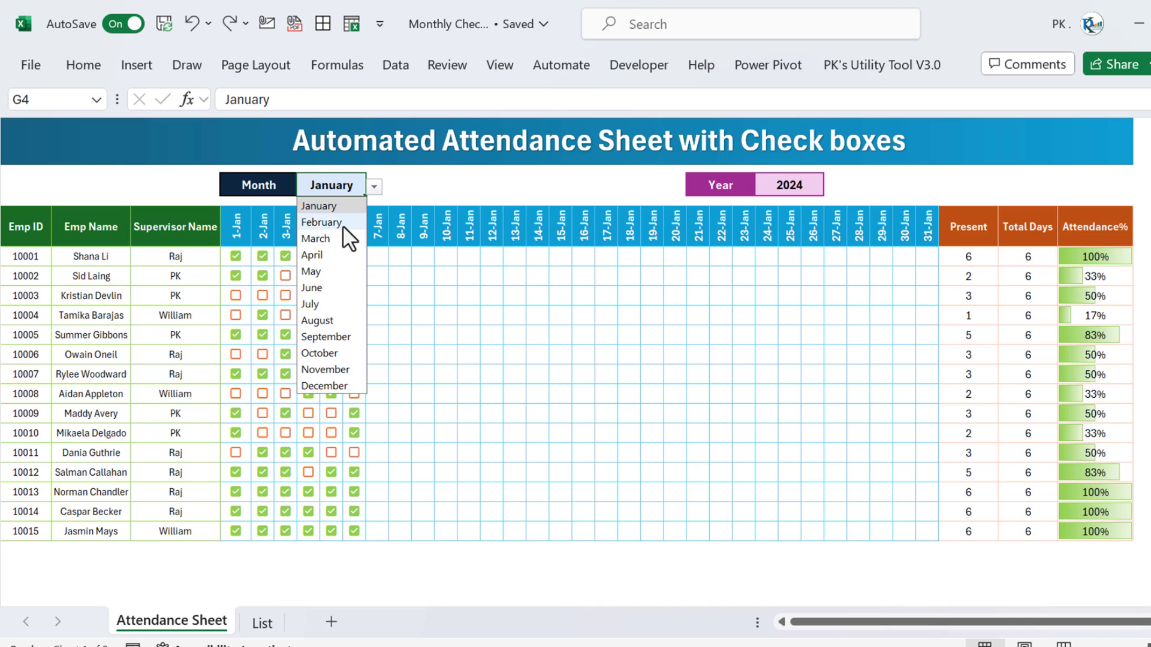
- Close the month and year lists, keeping January 2024, then select the empty 7-Jan cells
click(444, 185)
click(789, 185)
click(832, 187)
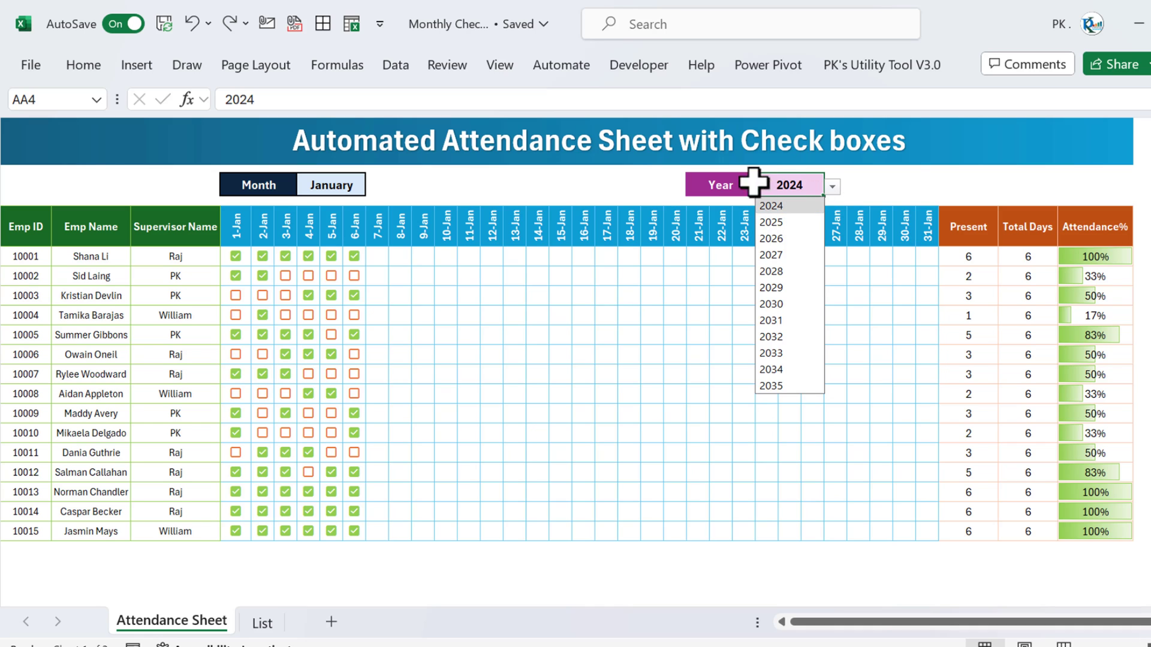
click(629, 184)
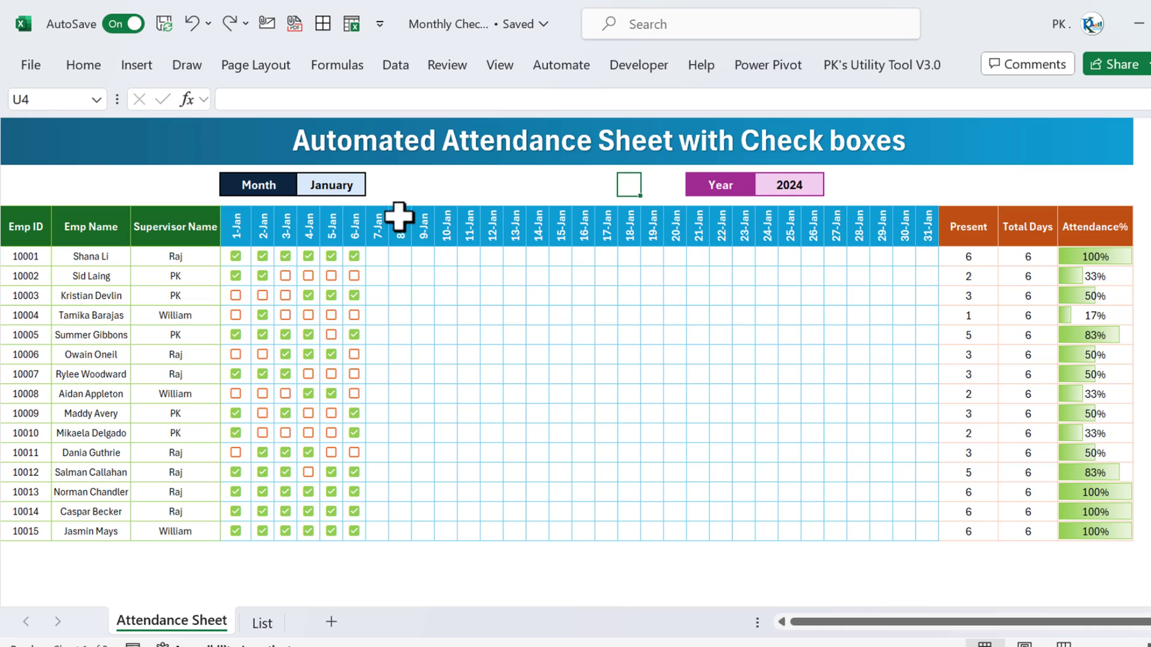
click(453, 215)
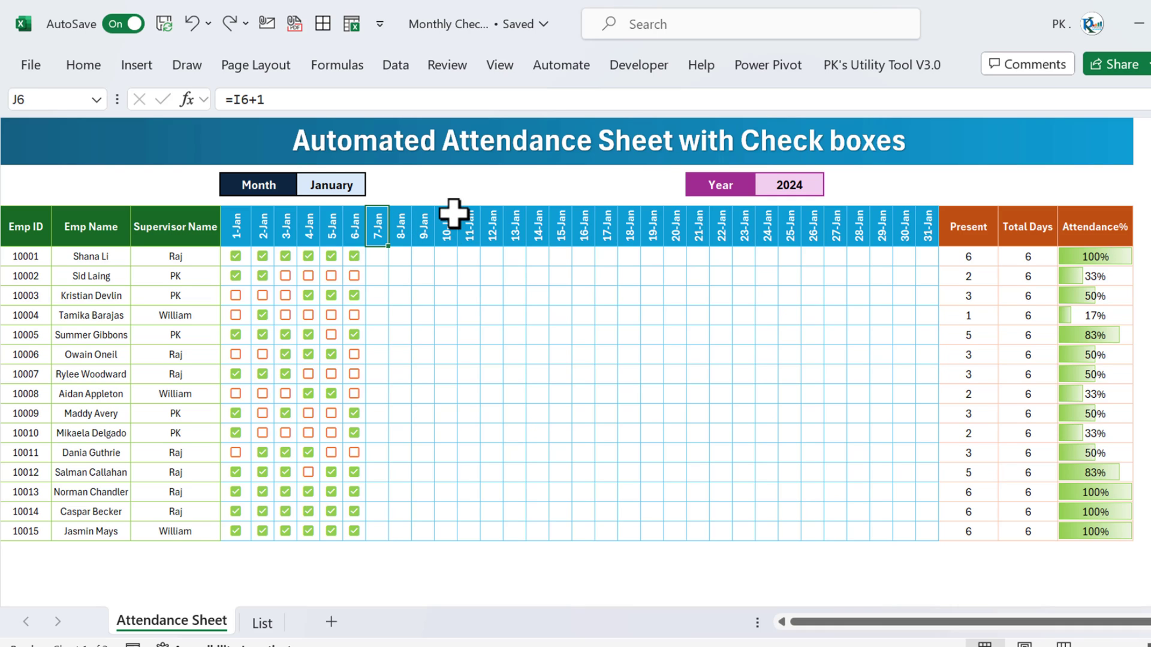
drag(377, 256, 384, 540)
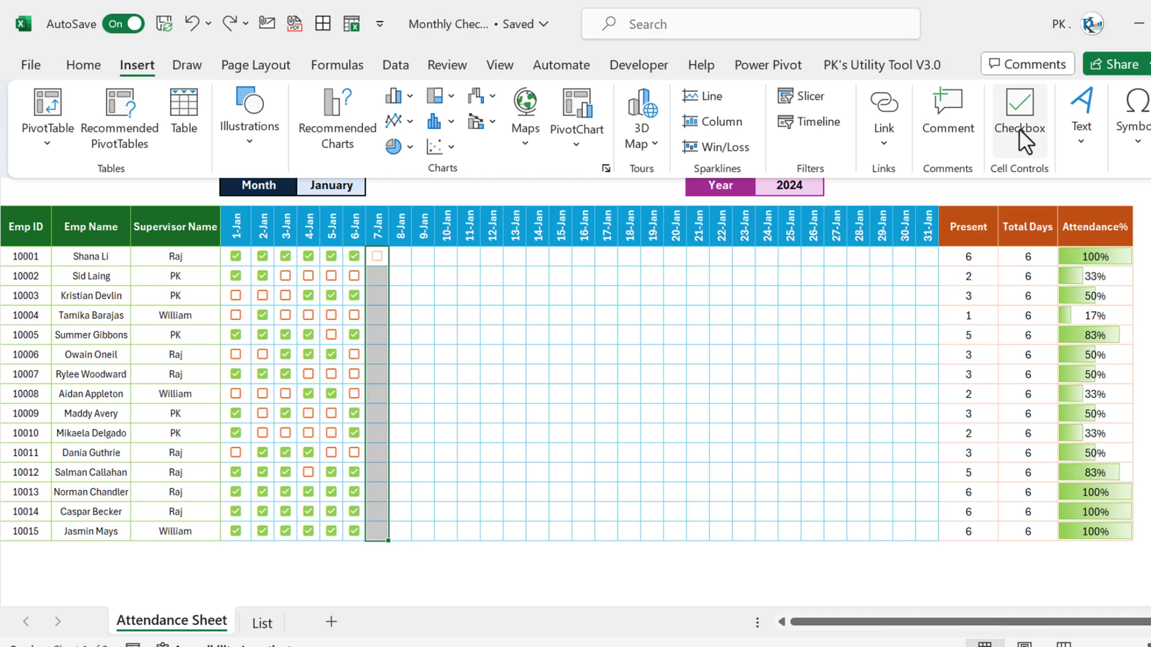
- Insert checkboxes into the 7-Jan column and tick six employees as present
click(1021, 114)
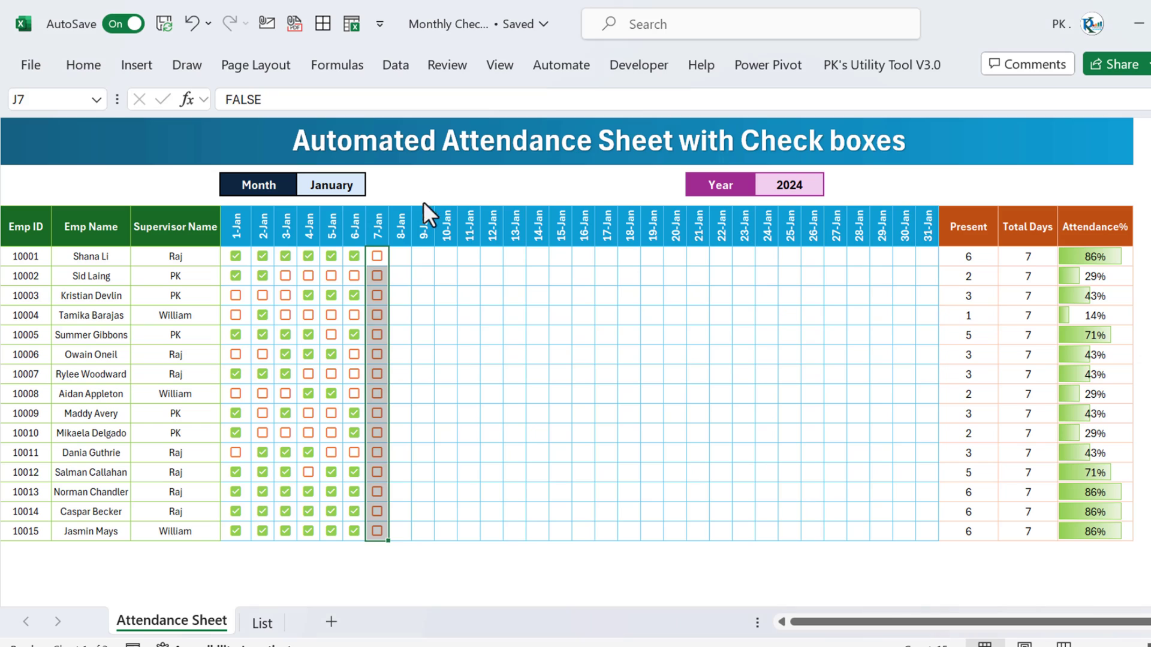
click(377, 275)
click(377, 335)
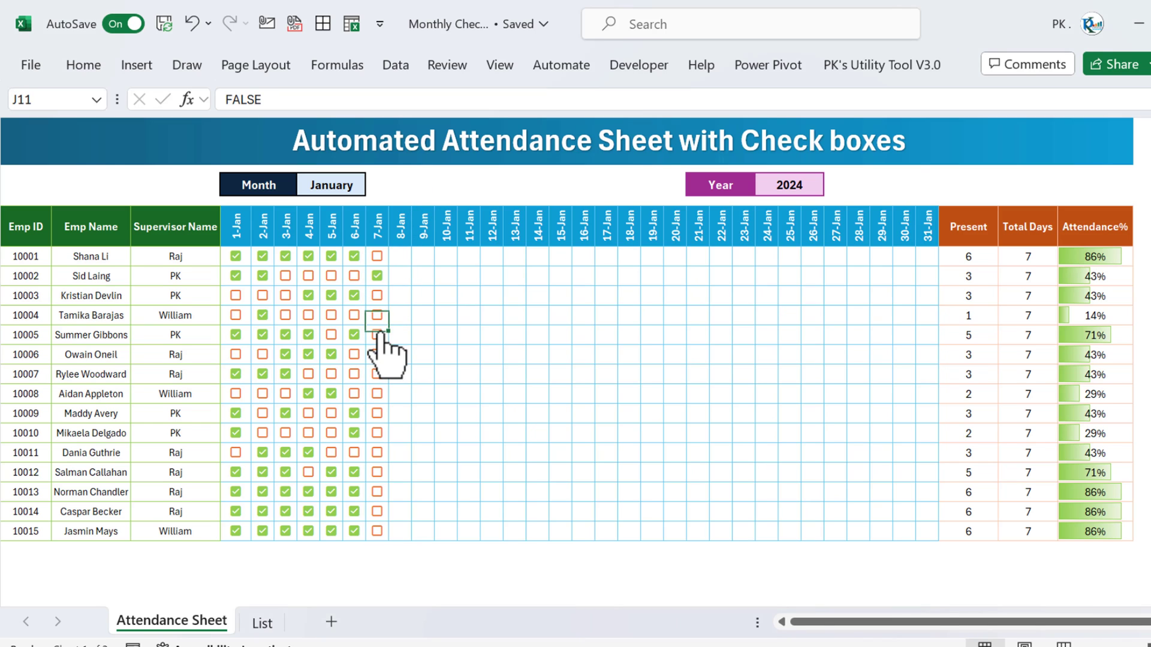
click(377, 374)
click(377, 413)
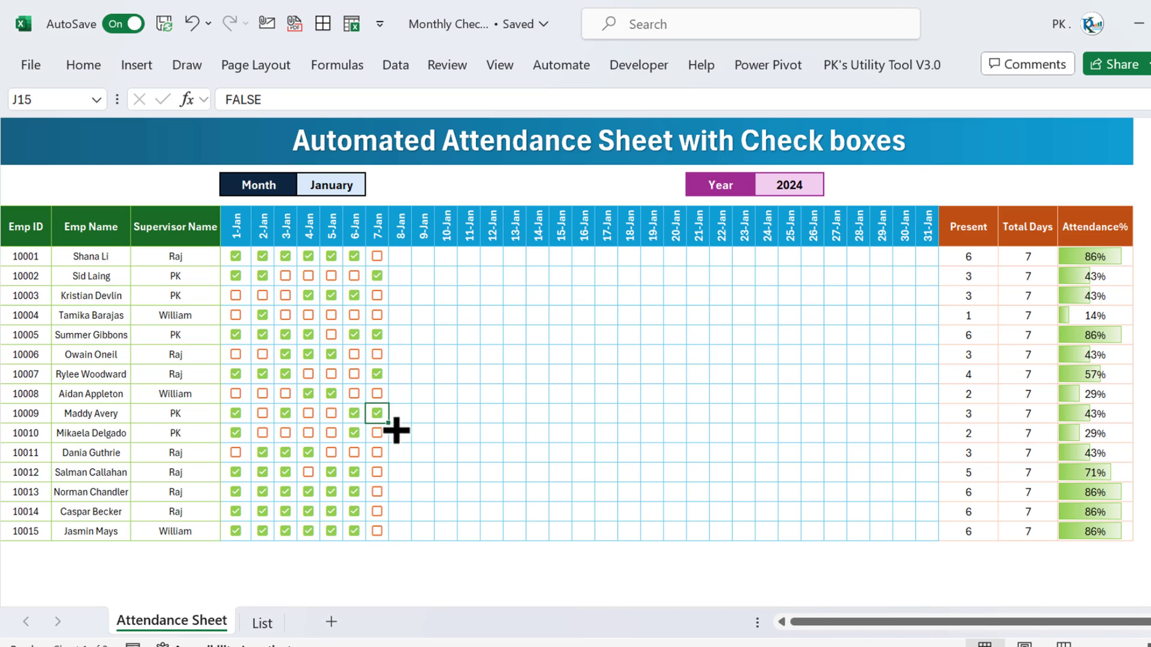
click(377, 453)
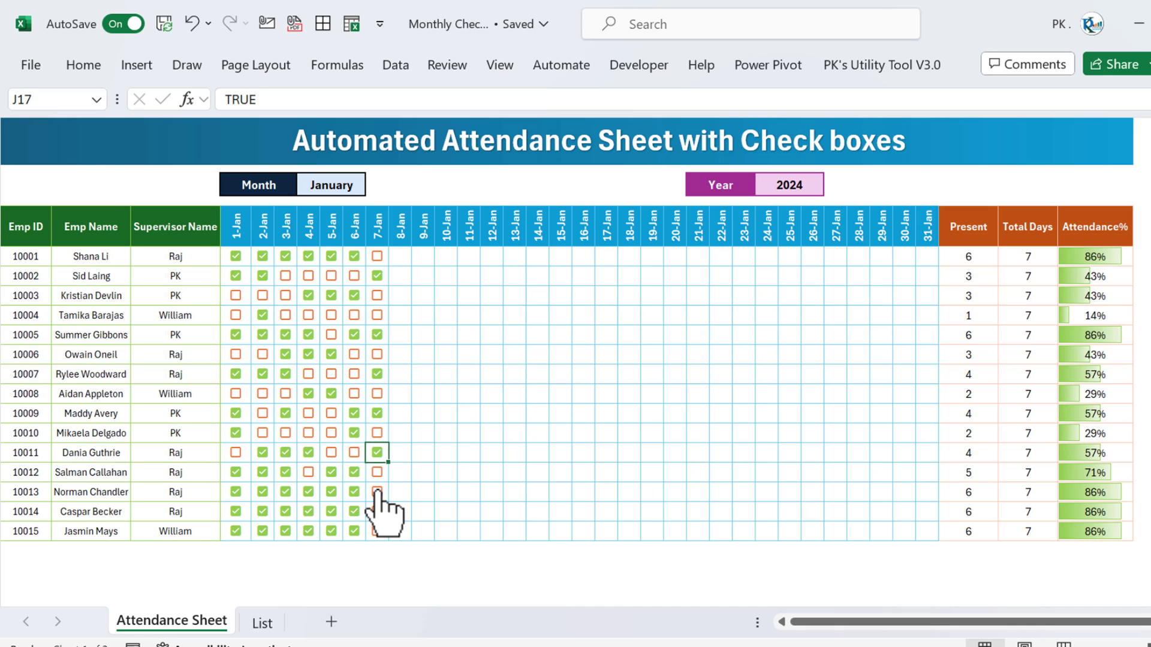
click(377, 492)
key(space)
drag(967, 227, 983, 519)
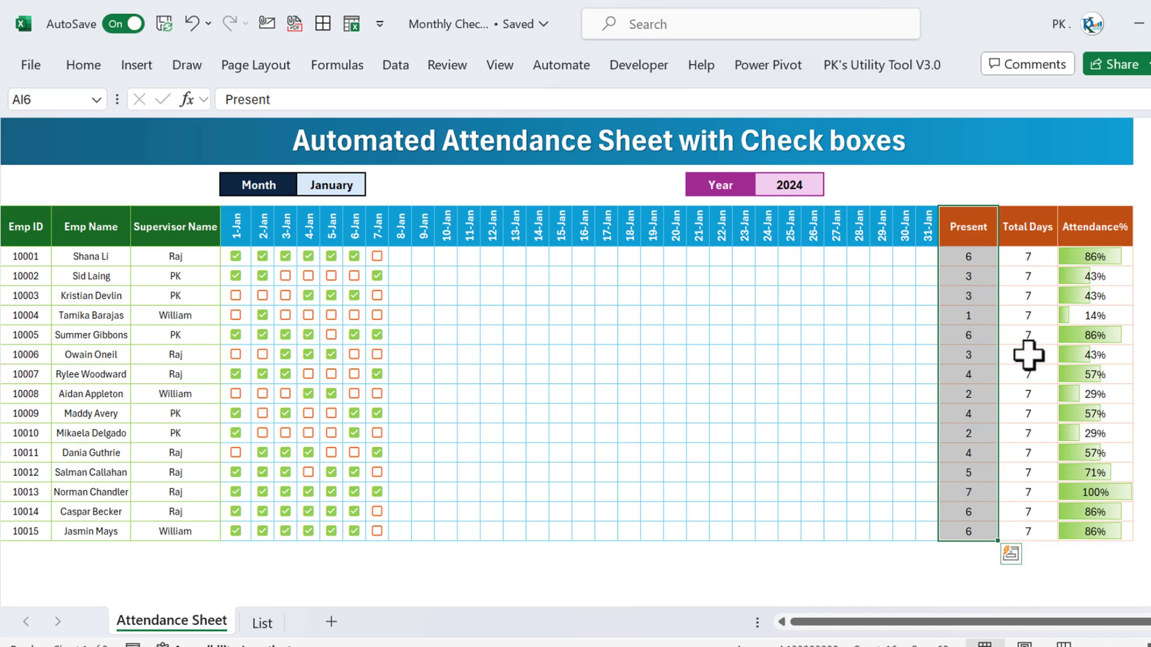
click(1029, 227)
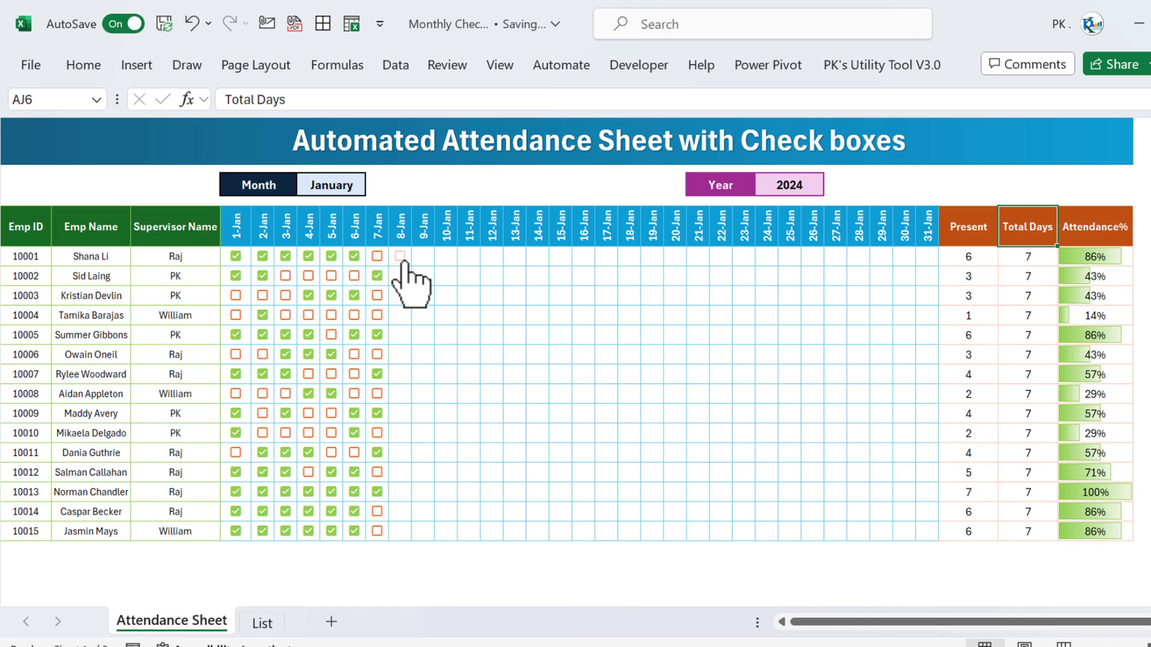
click(1126, 227)
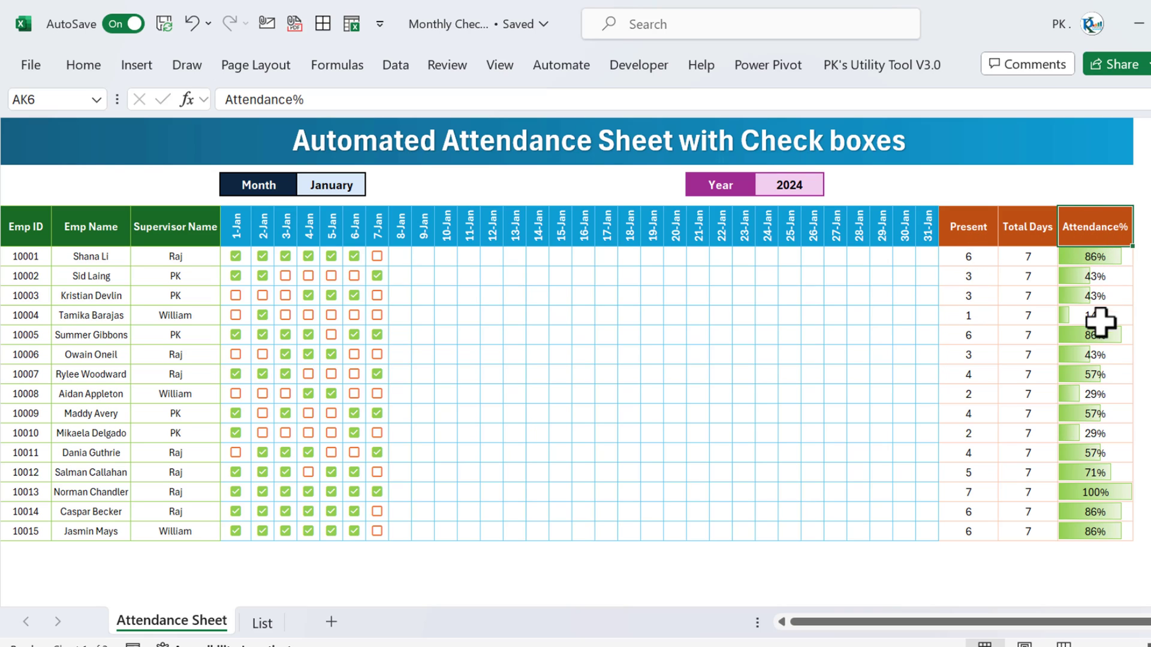
click(1022, 226)
click(39, 227)
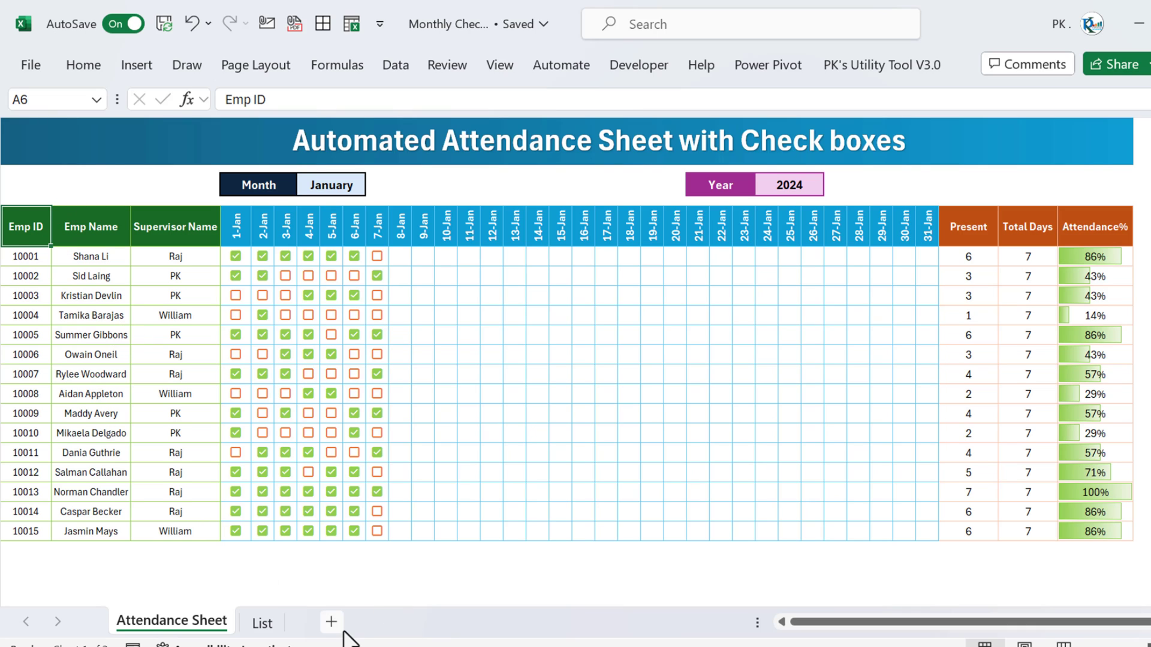
- Add a new sheet and enter the Emp ID header in A5
click(331, 622)
key(Down)
key(Down)
key(Down)
key(Down)
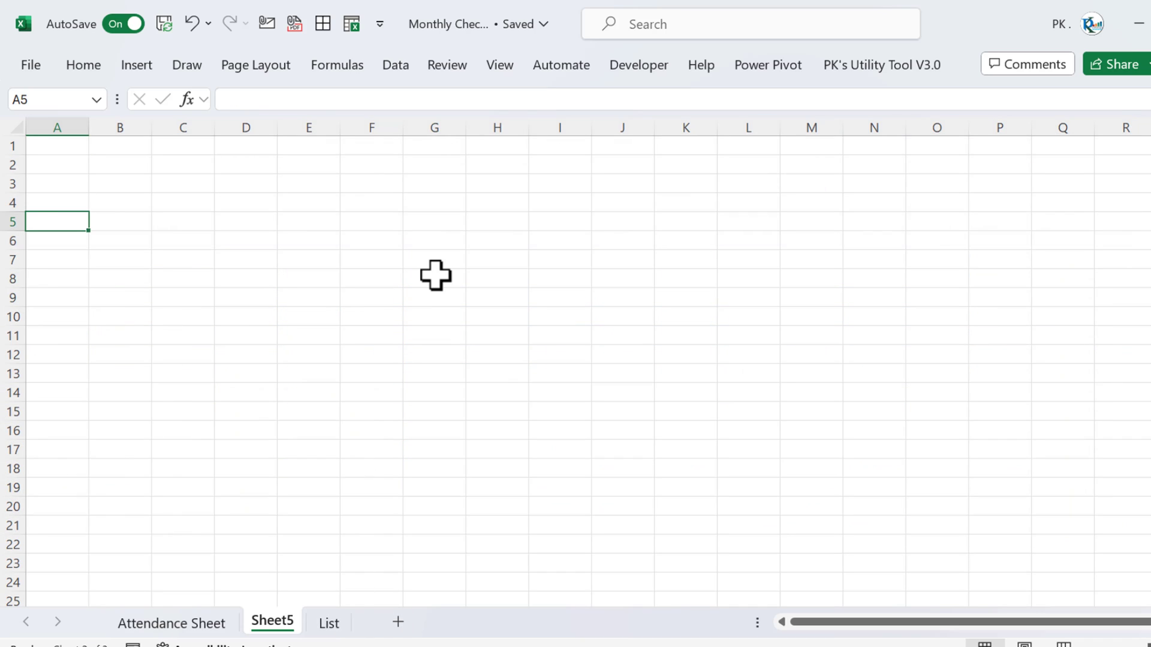
text(Emp I)
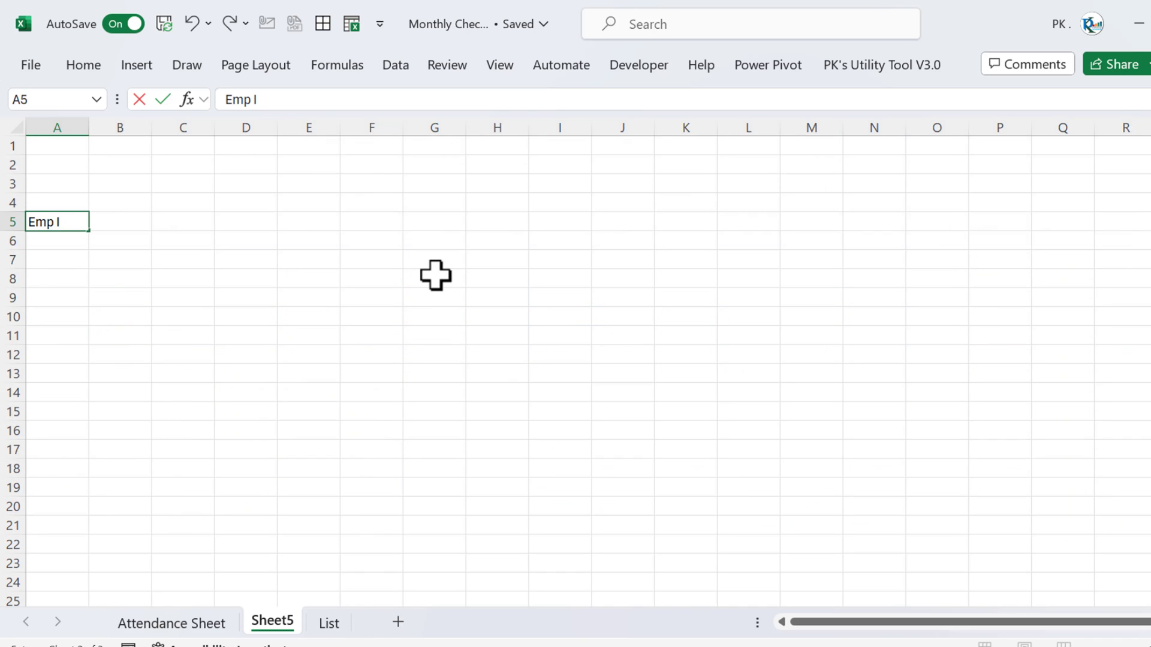
text(D)
key(Return)
key(Up)
key(Right)
- Add Emp Name and Supervisor Name headers in B5:C5 and autofit column C
text(E)
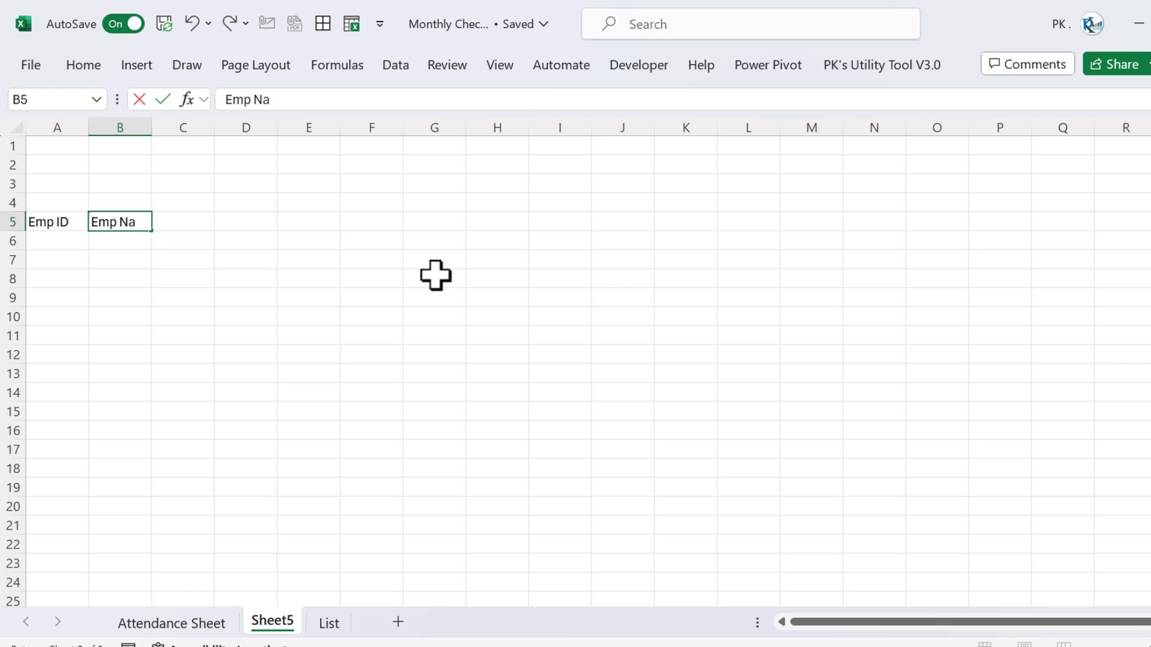
key(Tab)
text(Su)
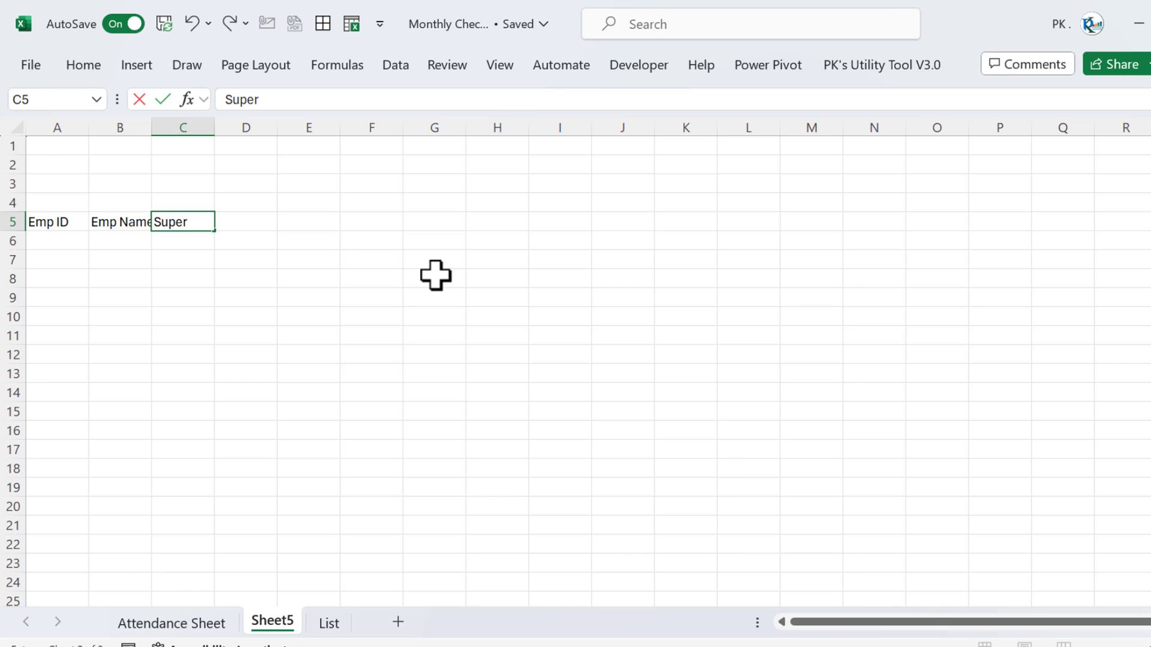
text(pervisor Nam)
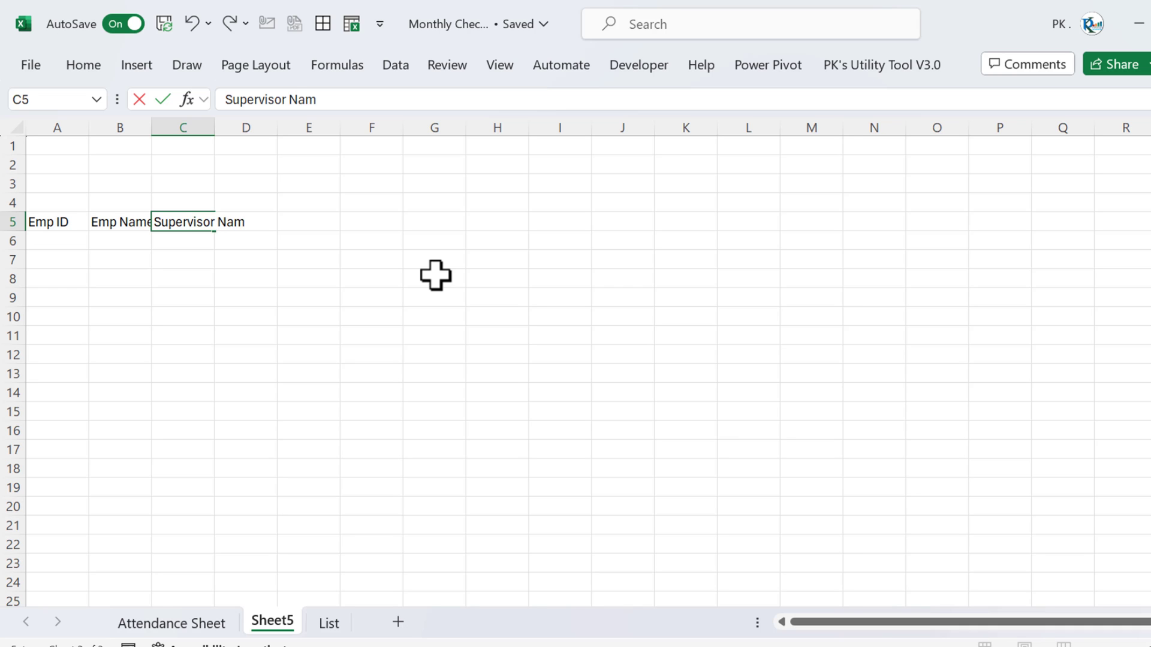
text(e)
key(Return)
key(Up)
key(alt+o)
key(c)
key(a)
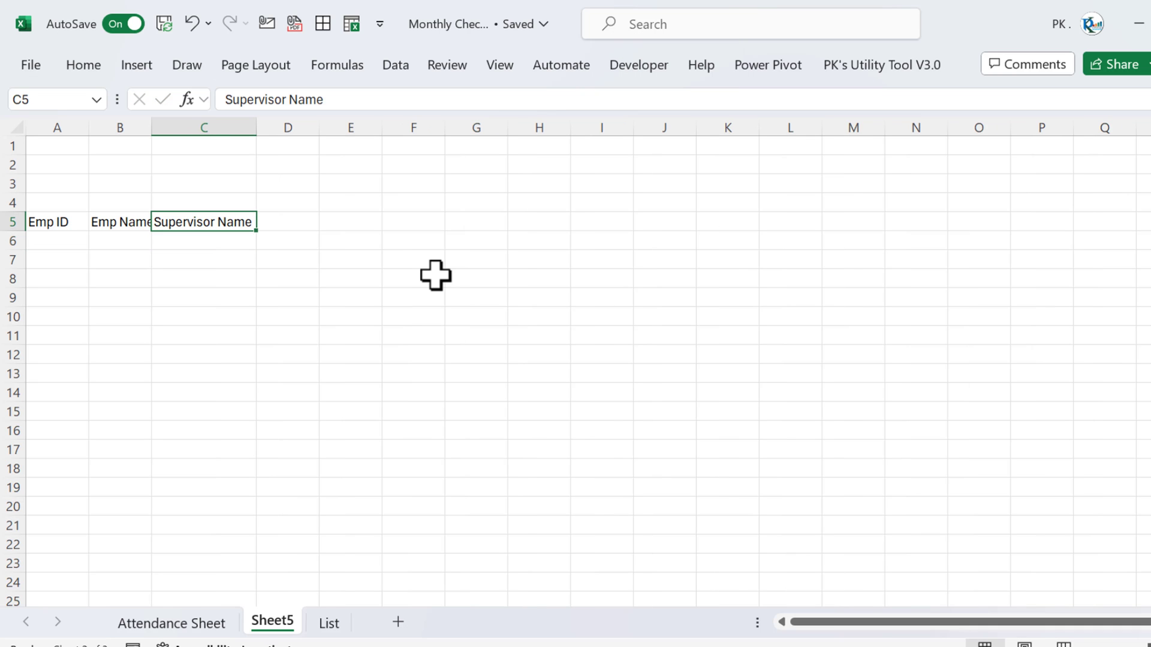
- Copy the employee ID, name and supervisor cells from Attendance Sheet and paste them as values at A6
click(198, 625)
drag(30, 260, 169, 527)
key(ctrl+c)
click(273, 624)
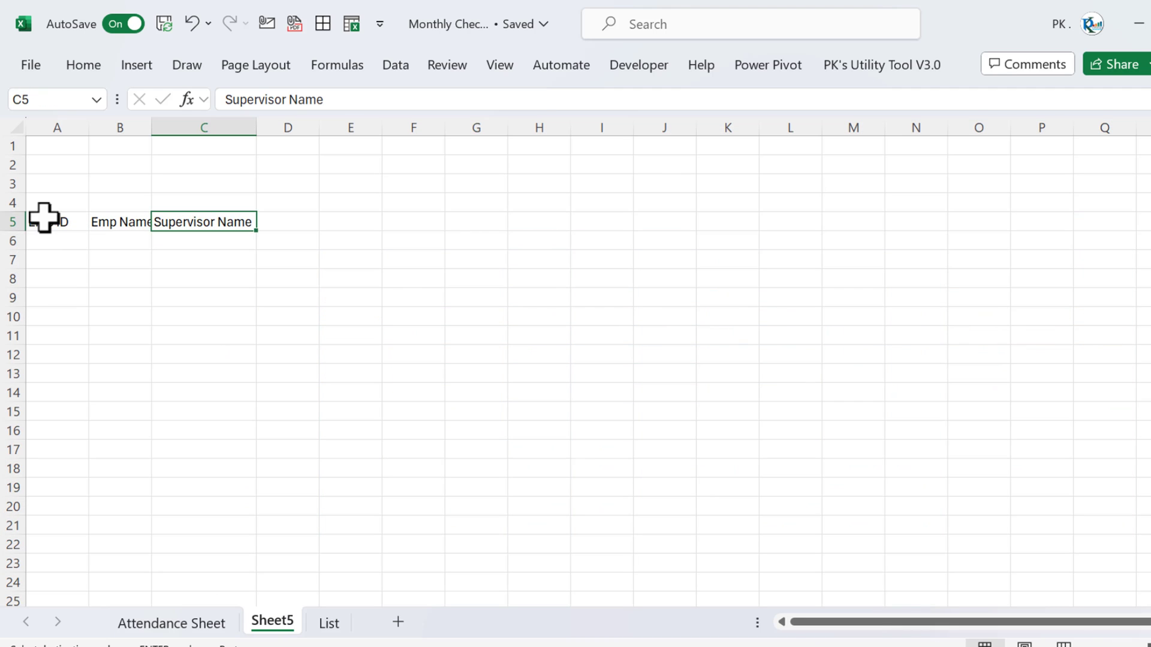
click(51, 241)
key(alt+e)
key(s)
key(v)
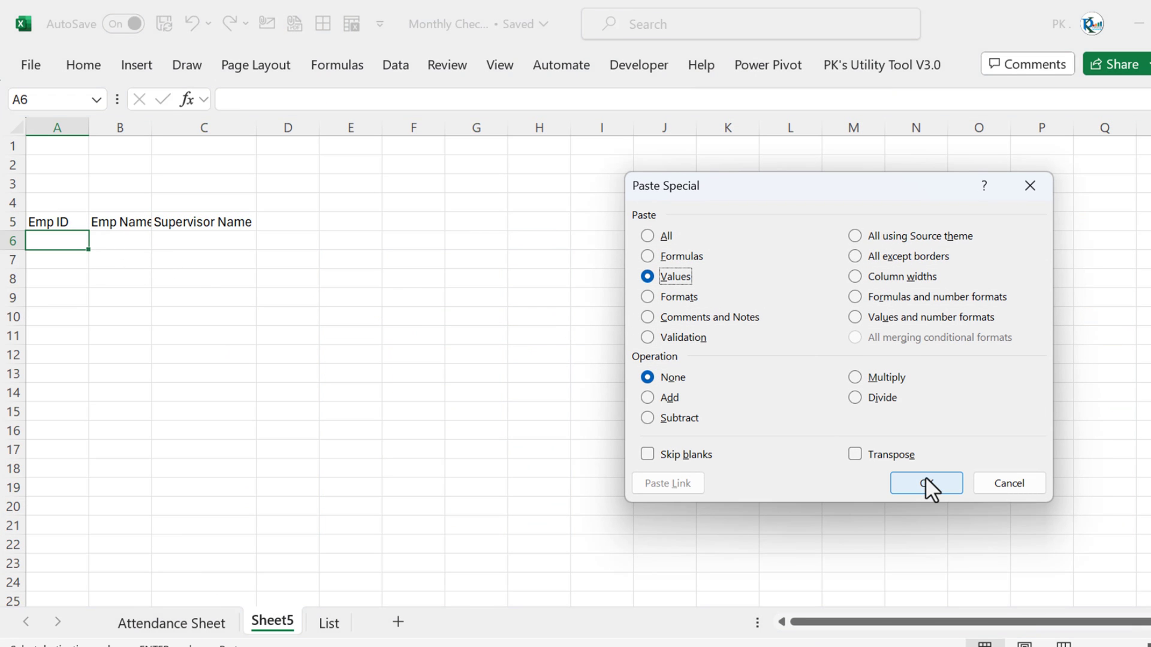
click(926, 483)
- Select cells D3 to F3 for the month title
click(228, 241)
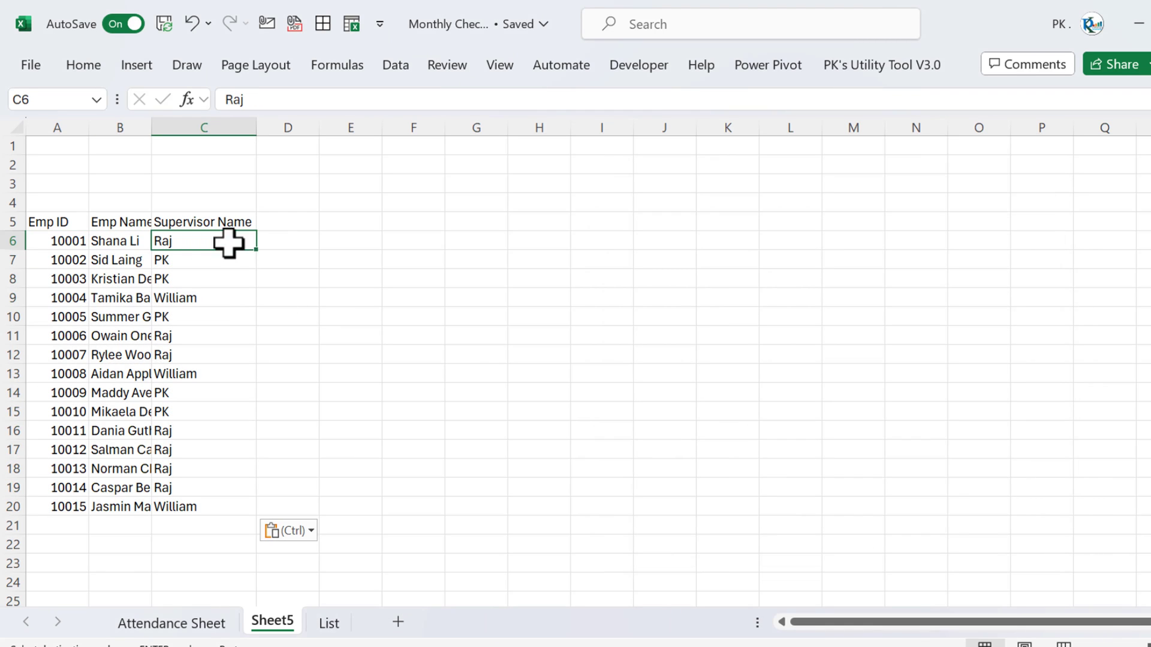
click(287, 222)
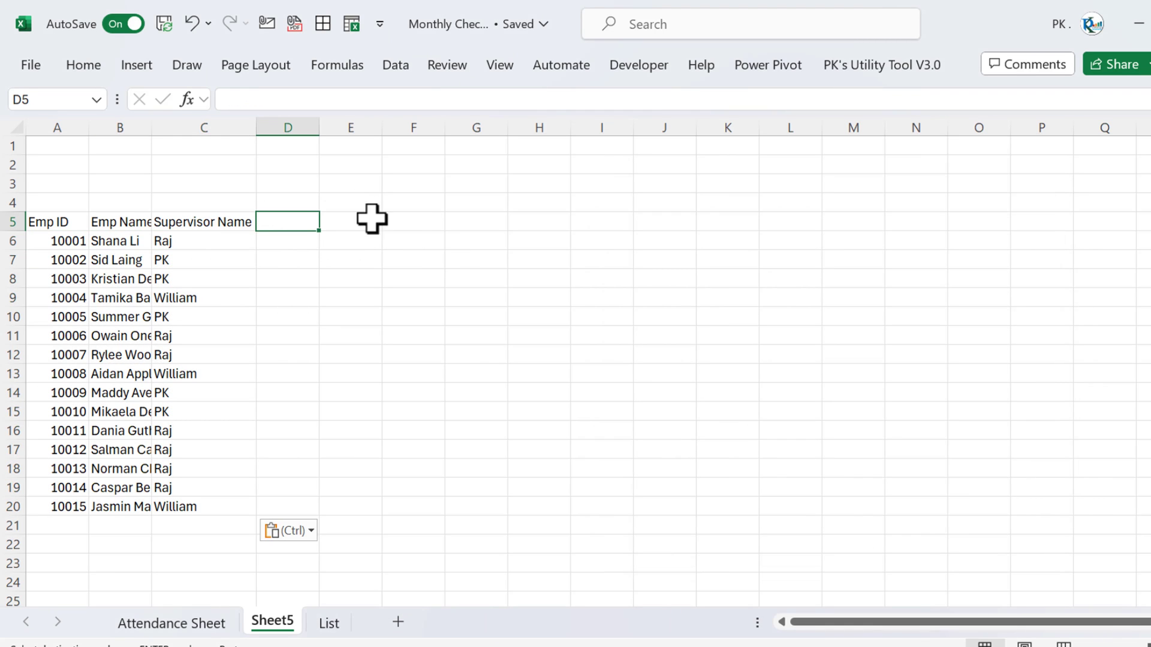
drag(297, 183, 418, 174)
- Merge D3:F3 and enter the heading 'Month'
click(83, 65)
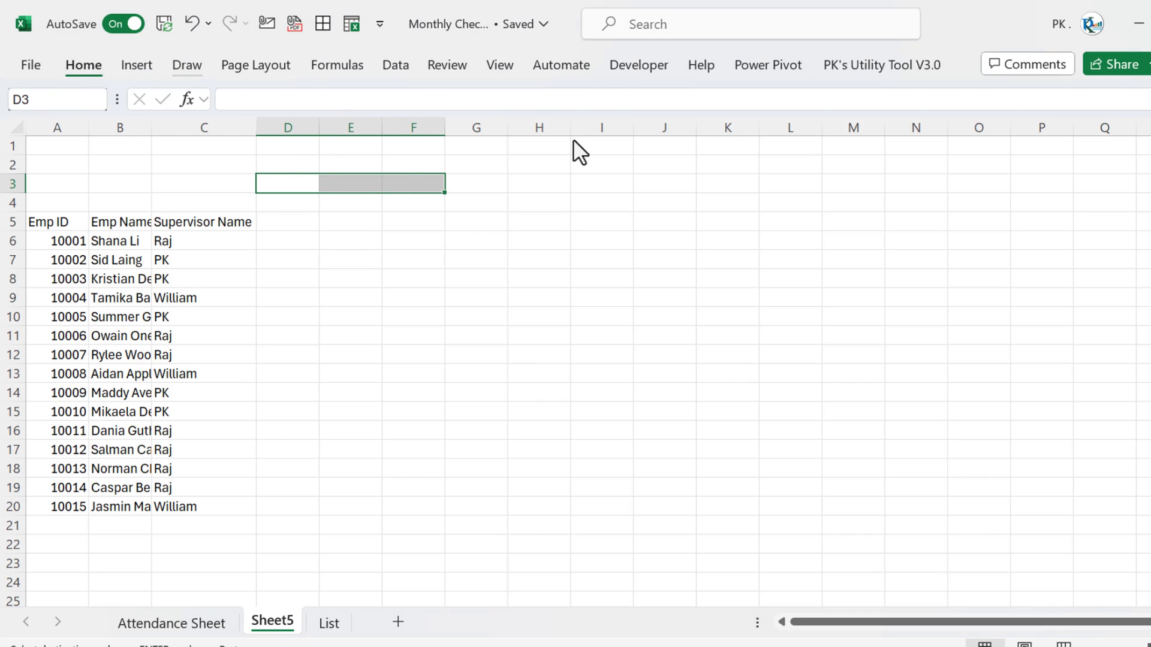
click(498, 135)
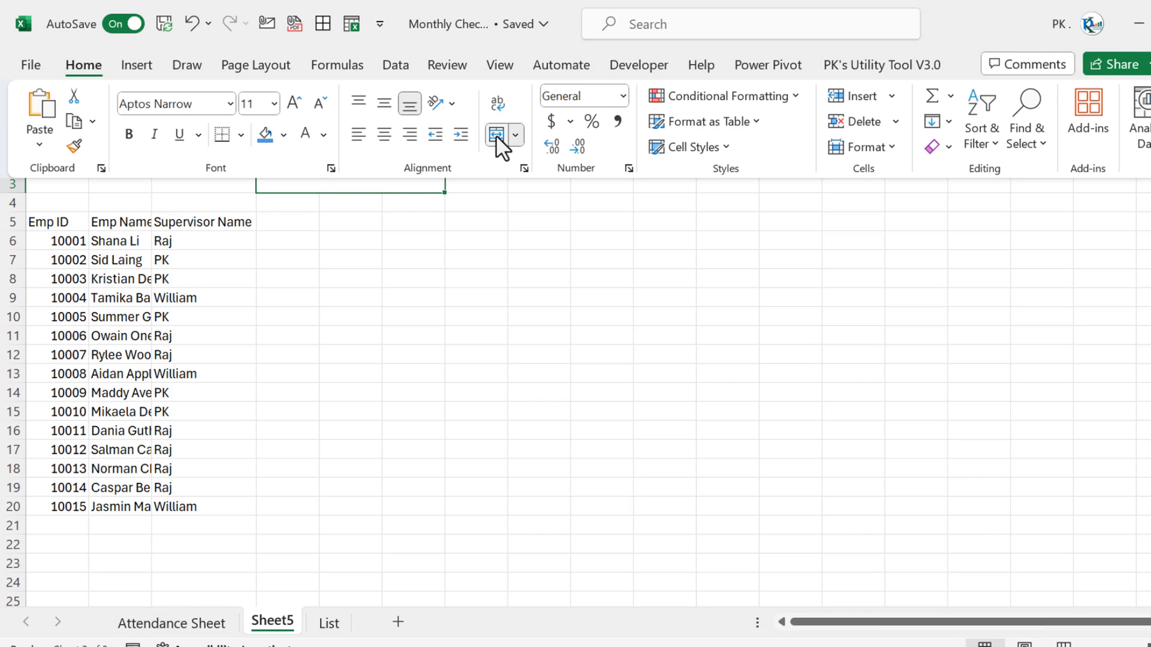
click(368, 185)
text(MOnt)
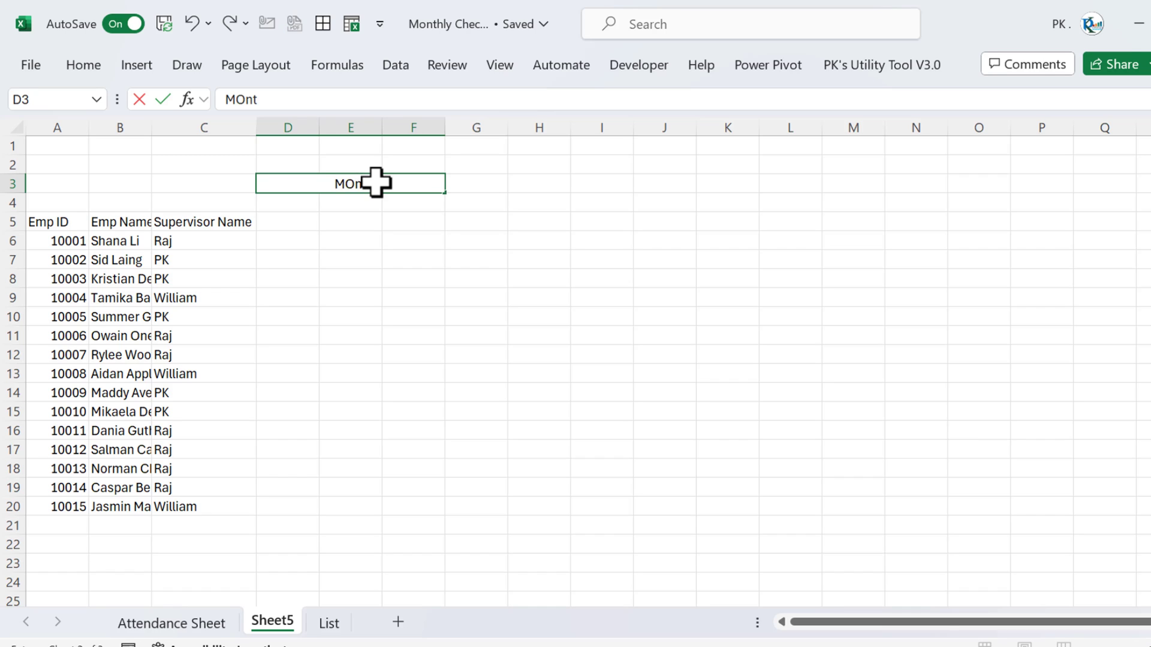
text(h)
key(Return)
key(Up)
- Merge G3 through I3 into one cell beside the Month heading
key(Tab)
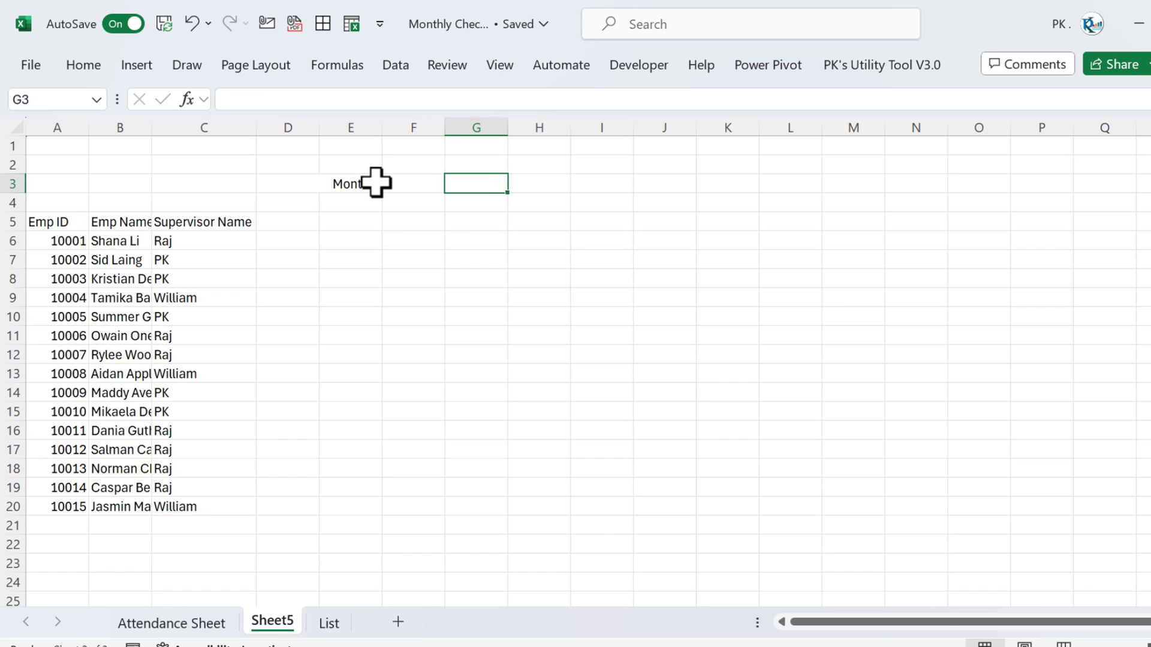
key(shift+Right)
key(shift+Right)
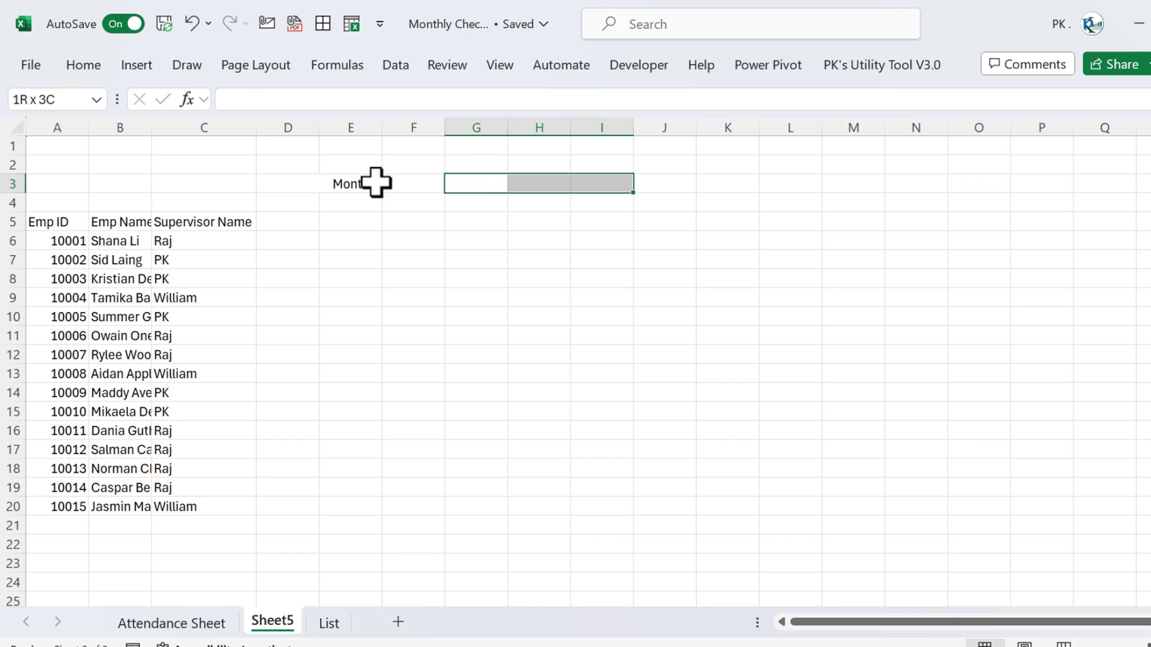
click(84, 66)
click(497, 135)
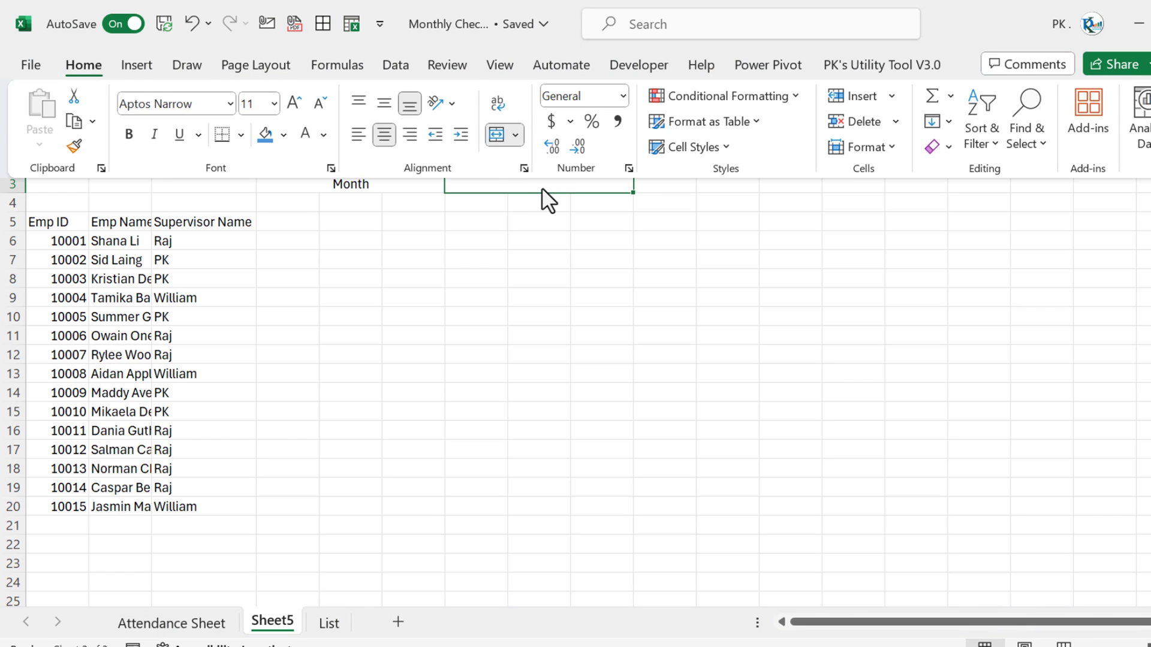
click(547, 197)
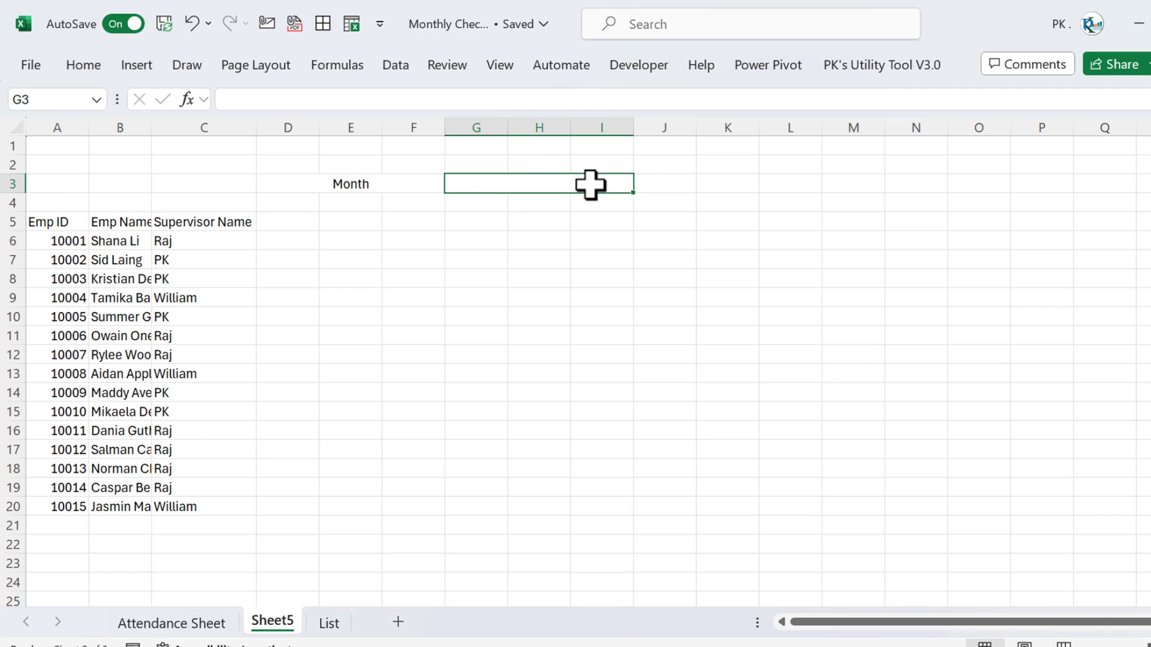
- Add a list validation to G3 sourced from the months in List!A2:A13
key(alt+d)
key(l)
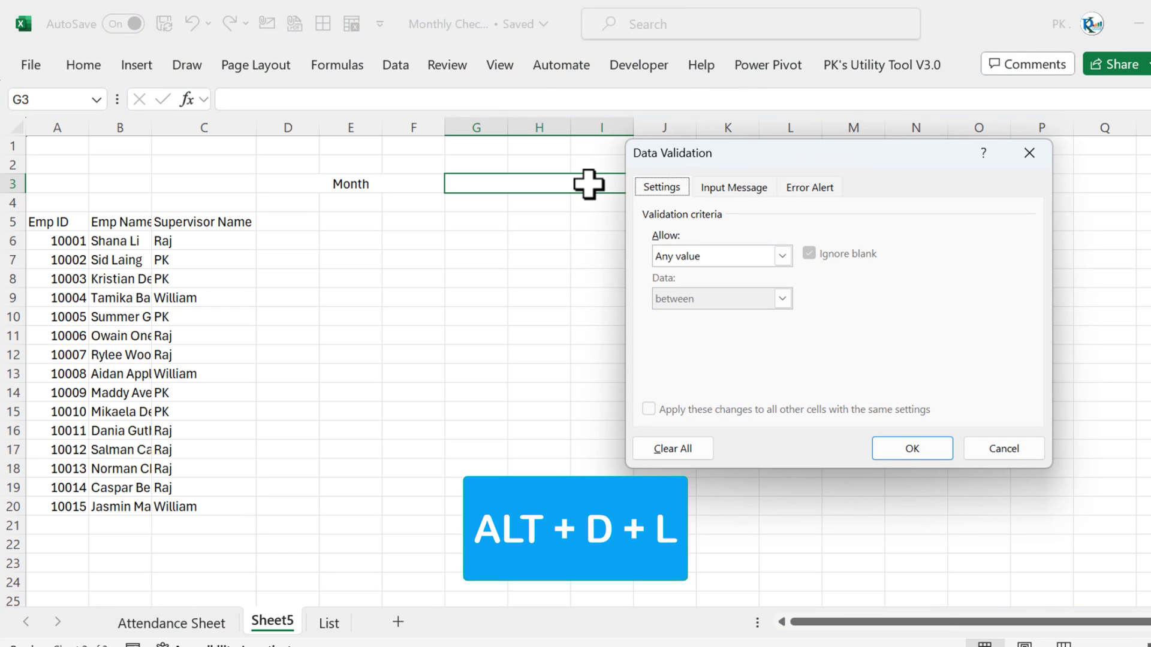
click(686, 252)
click(677, 313)
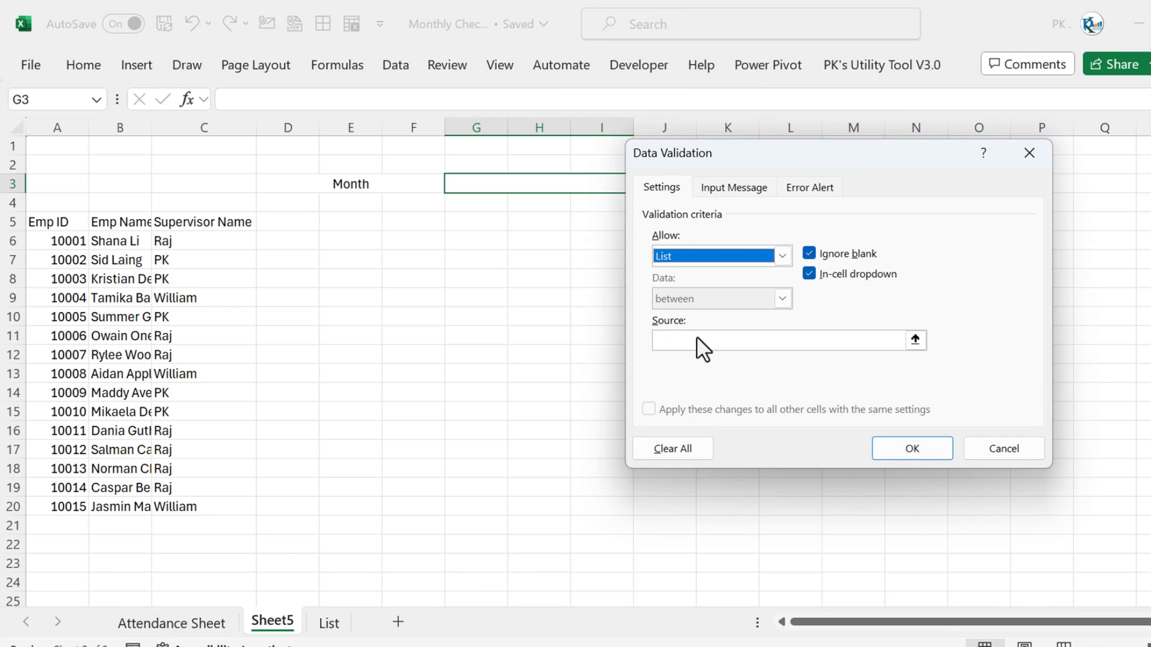
click(330, 625)
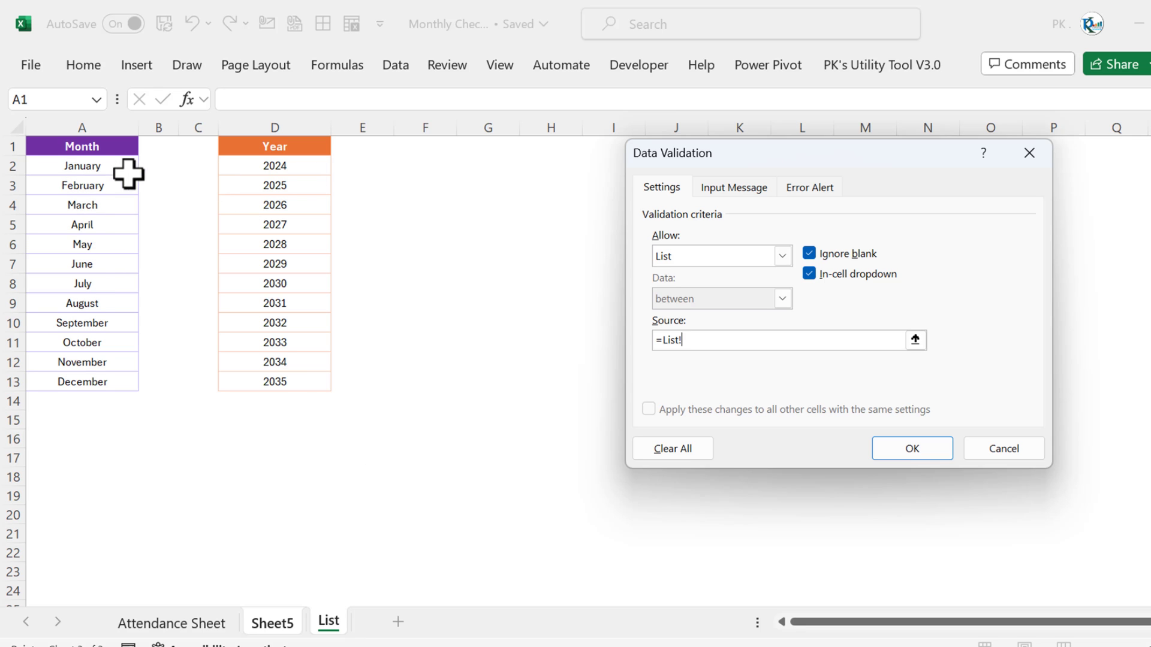
drag(120, 167, 93, 382)
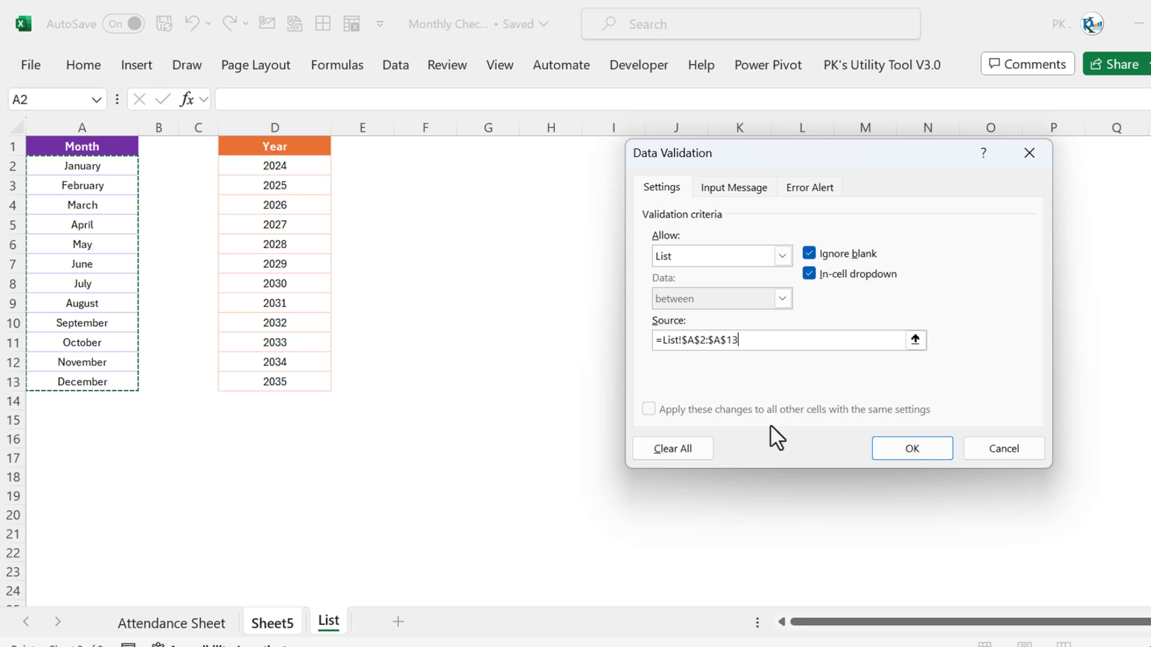
click(928, 449)
- Choose January from G3's month dropdown
click(641, 184)
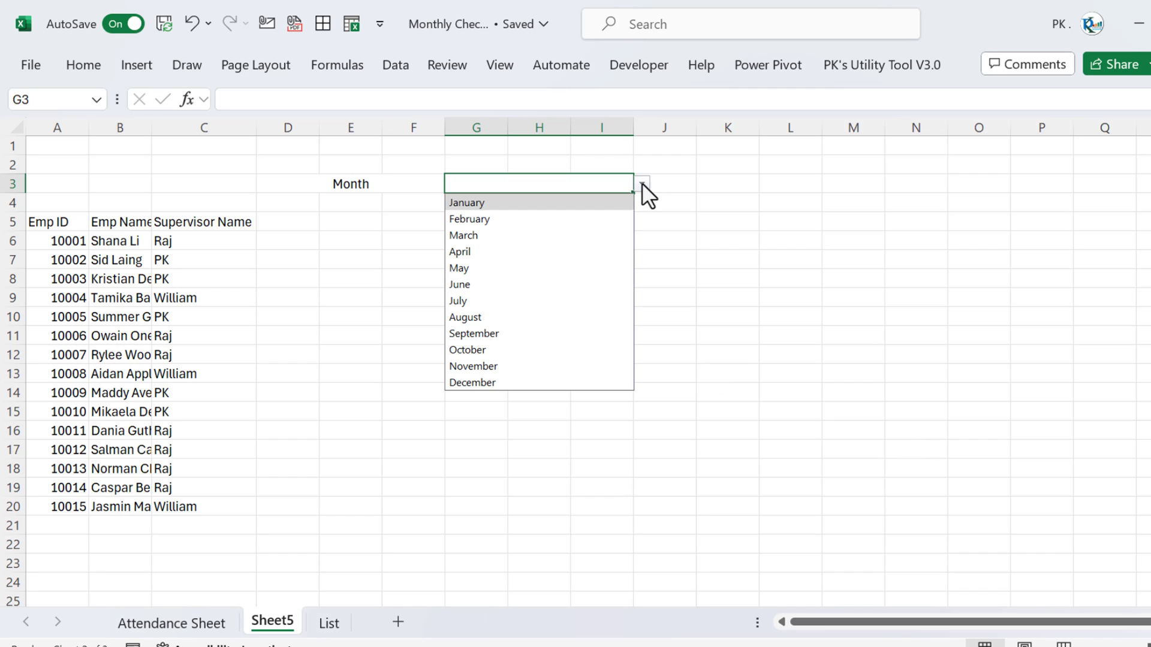
click(565, 204)
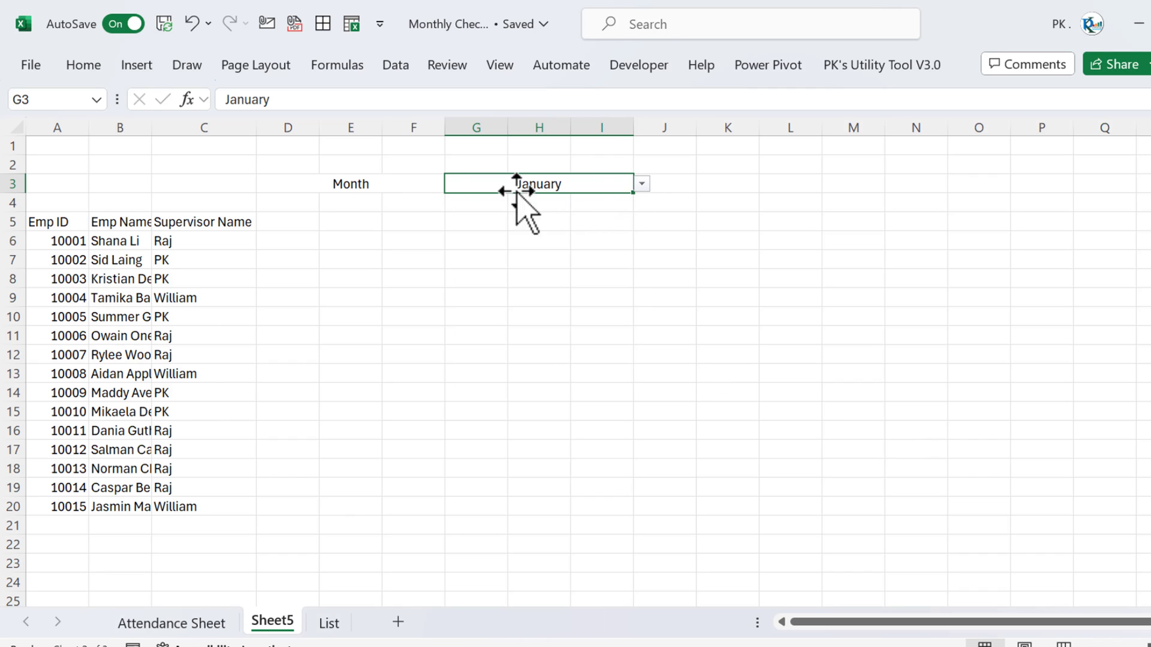
key(Left)
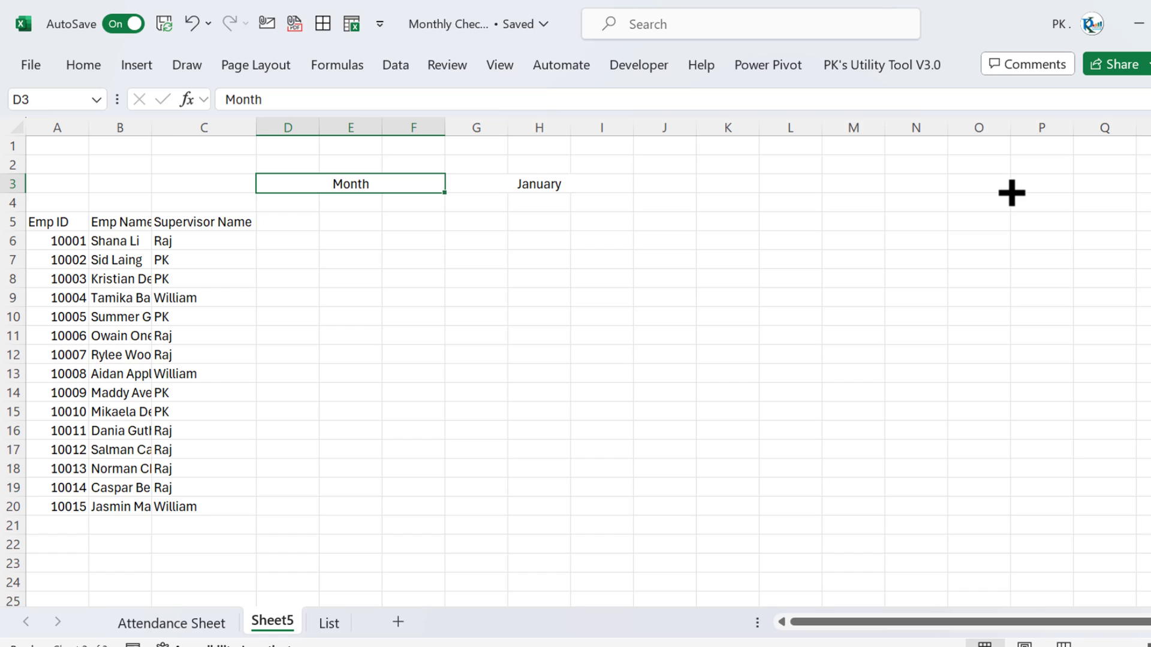
- Hide the gridlines and give the Month cell a dark blue fill with white text
click(500, 65)
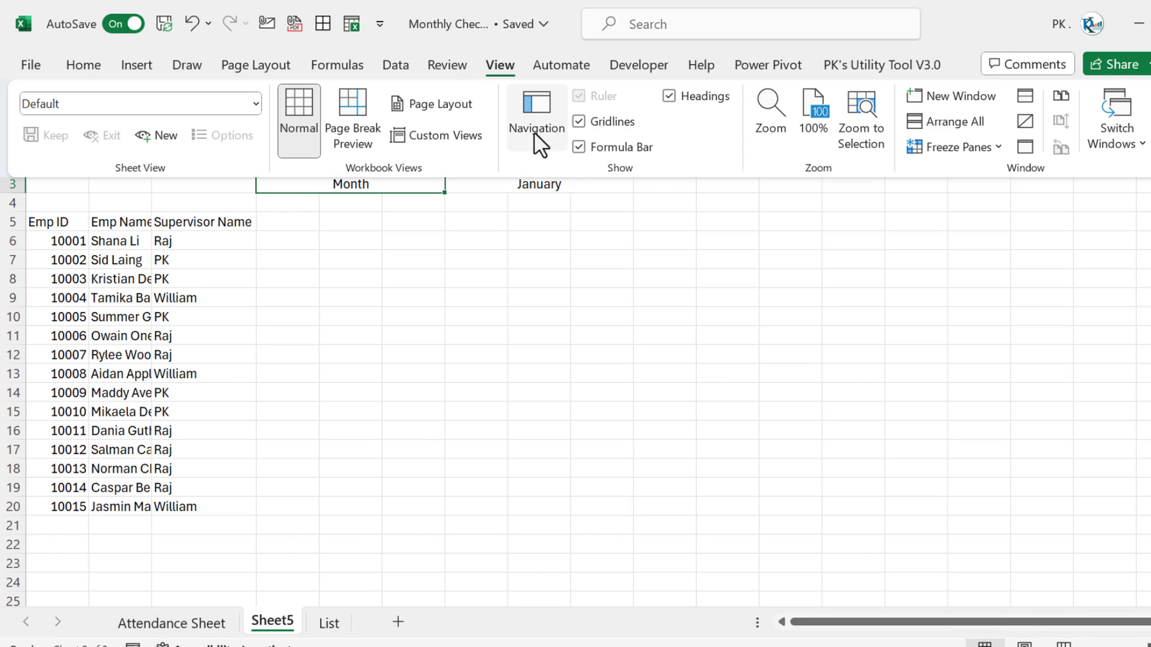
click(616, 125)
click(80, 63)
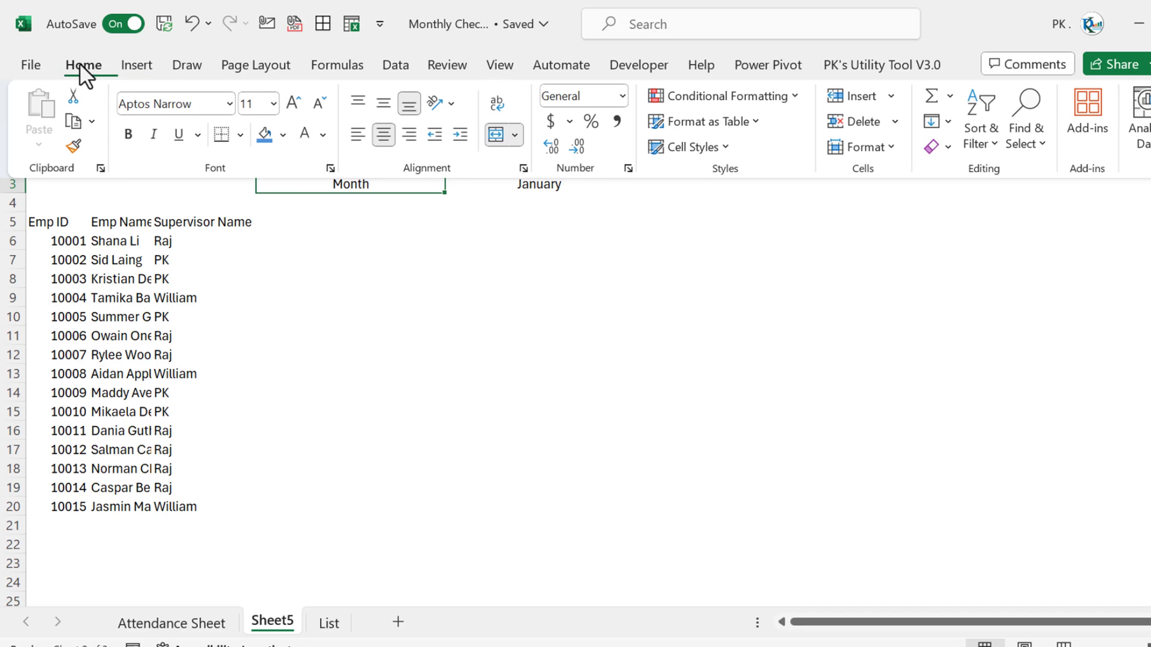
click(284, 136)
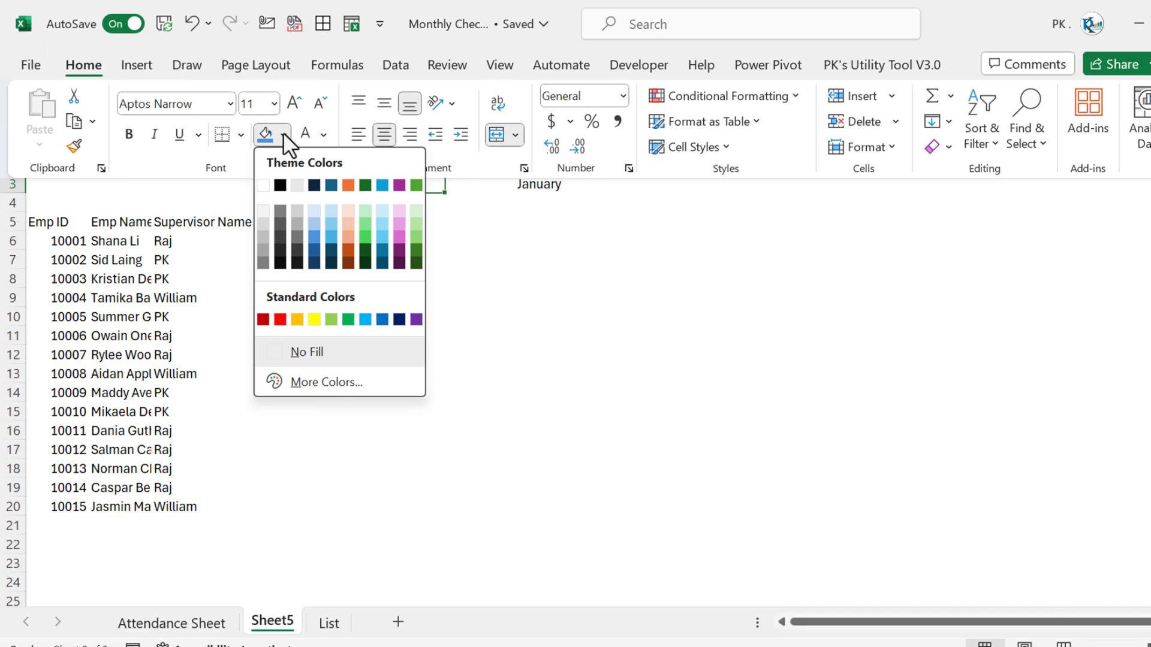
click(330, 184)
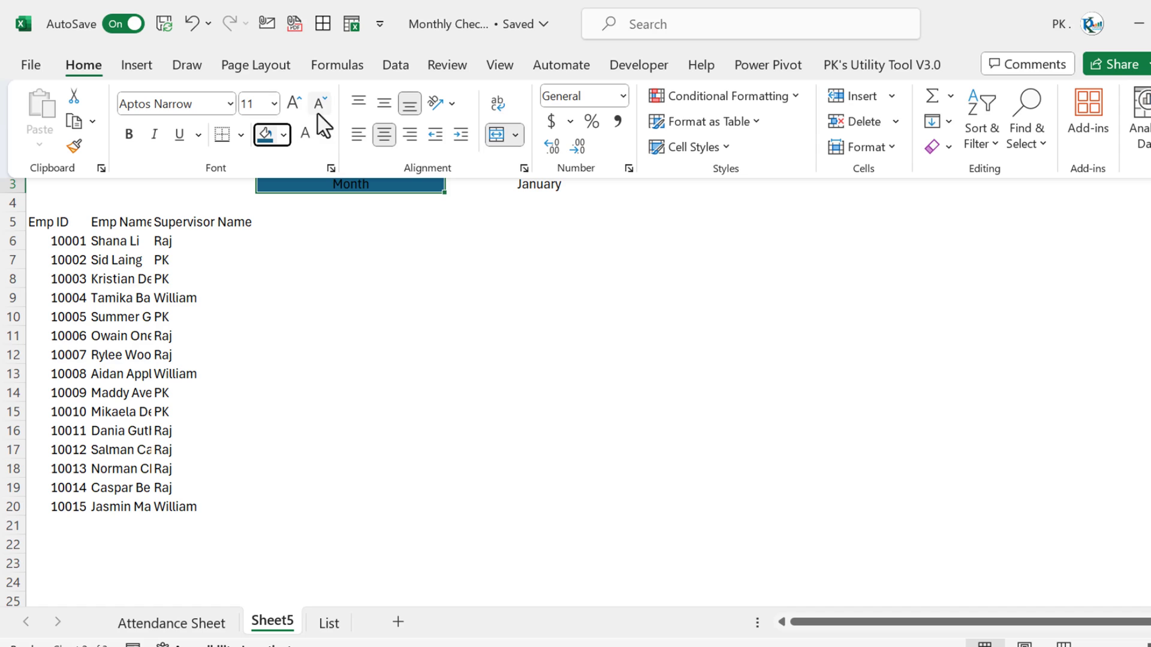
click(307, 131)
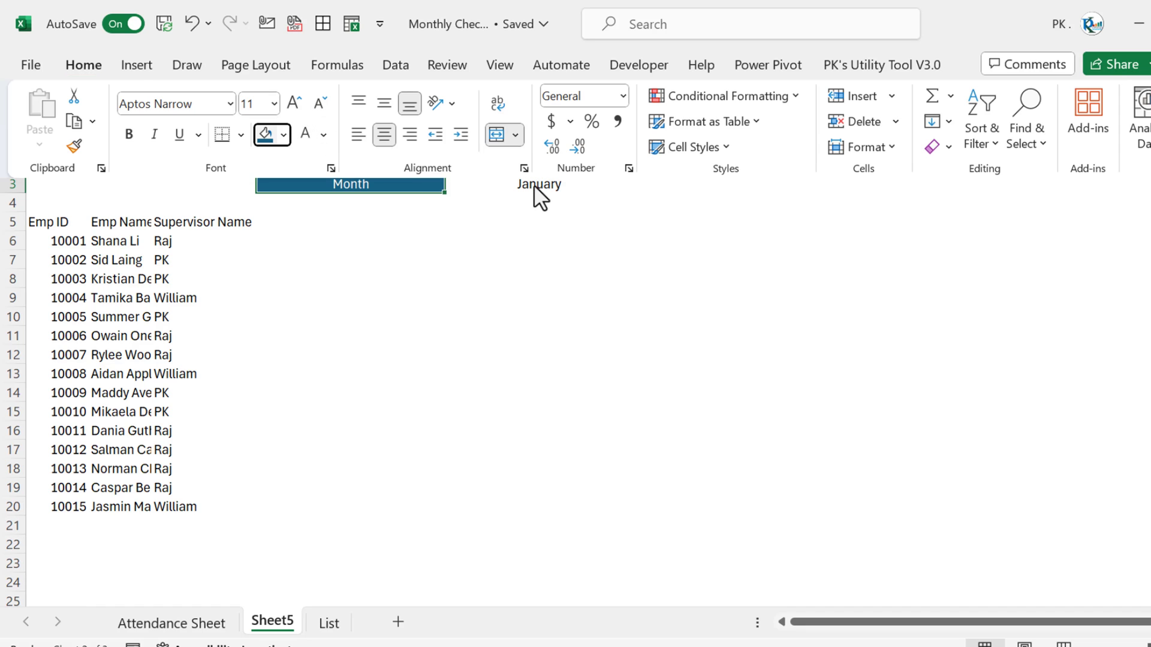
- Fill the January cell light blue
key(ctrl+F1)
click(511, 184)
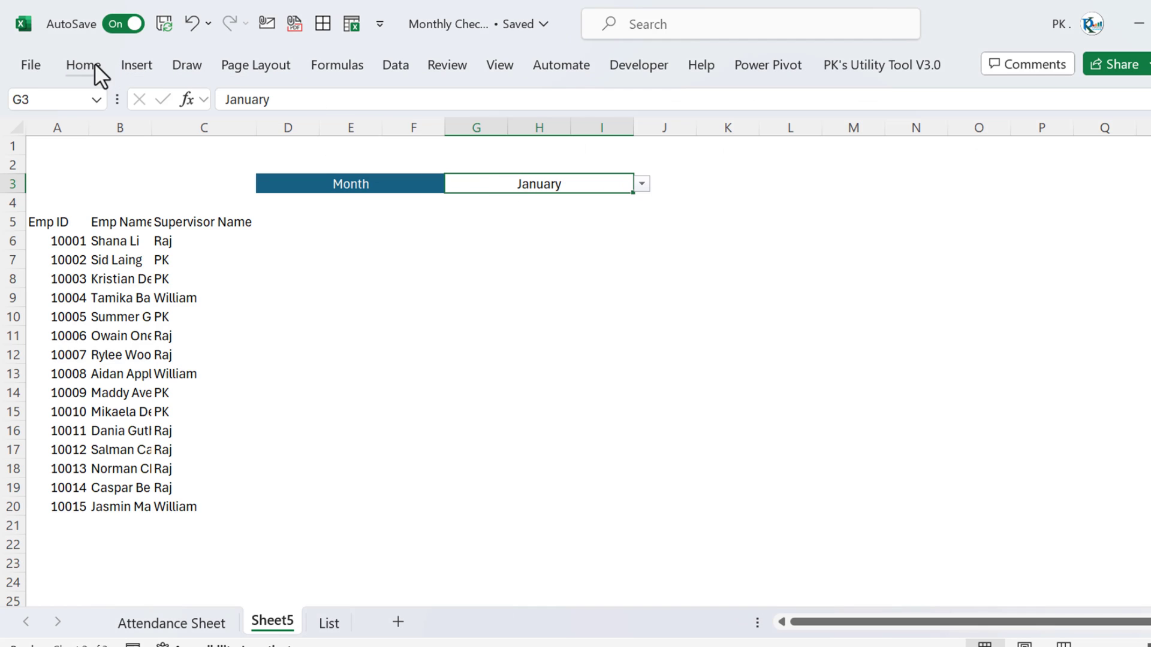
click(90, 64)
click(284, 136)
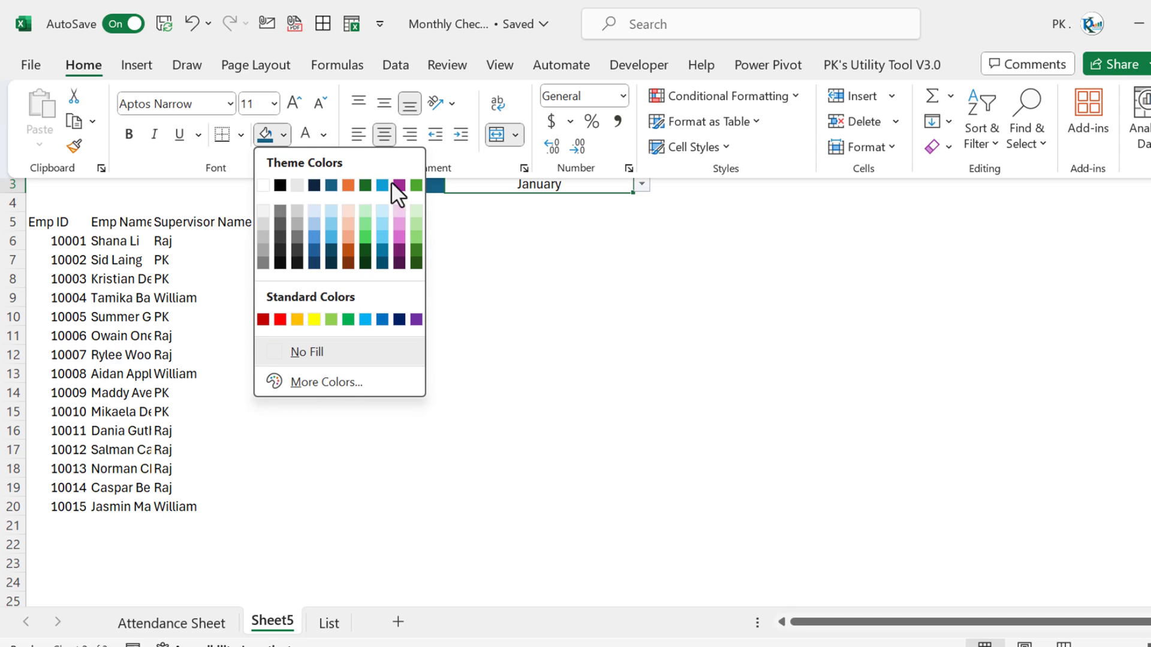
click(332, 213)
drag(336, 182, 502, 182)
key(ctrl+1)
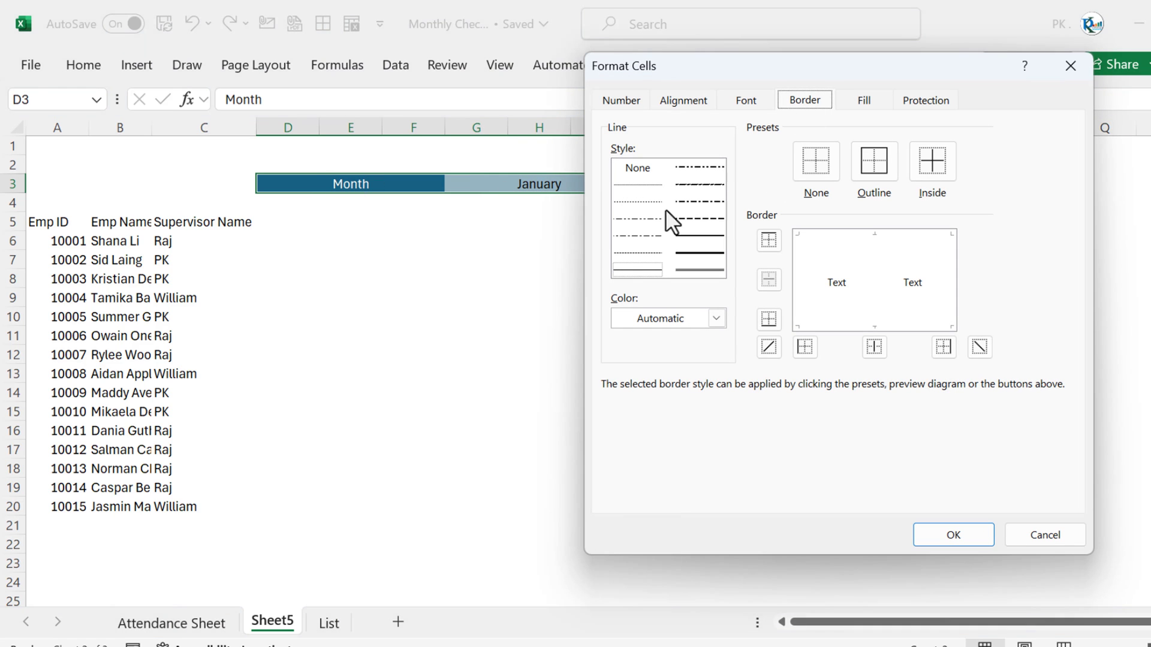
- Apply medium dark blue outline and inside borders to the Month and January cells
click(701, 236)
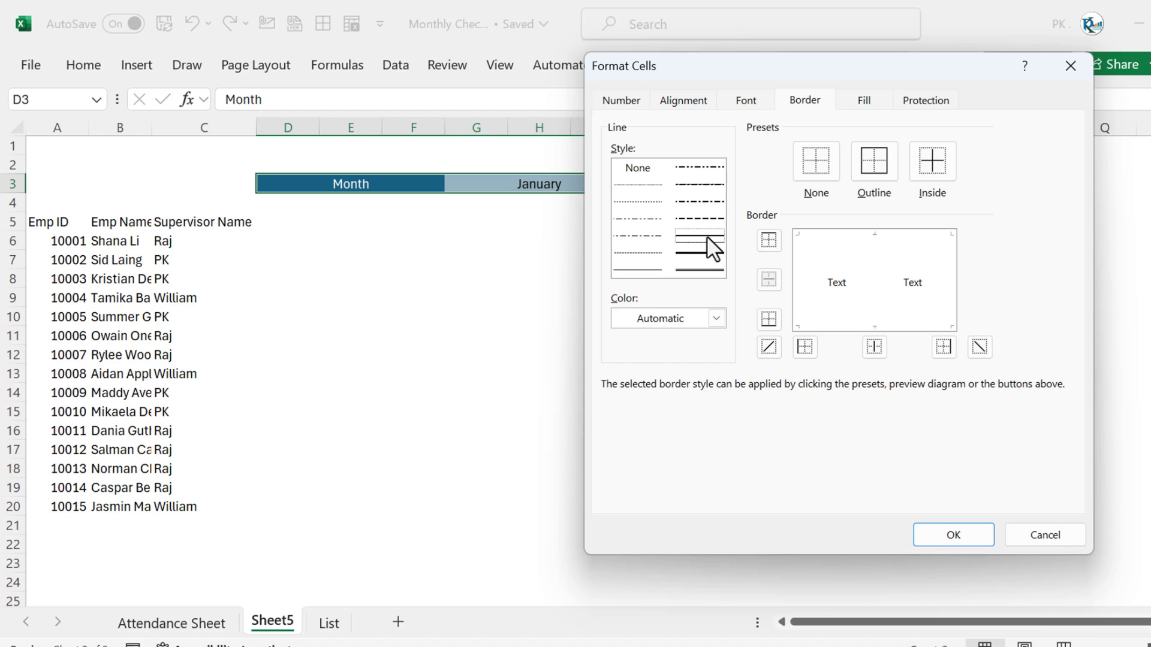
click(719, 318)
click(687, 397)
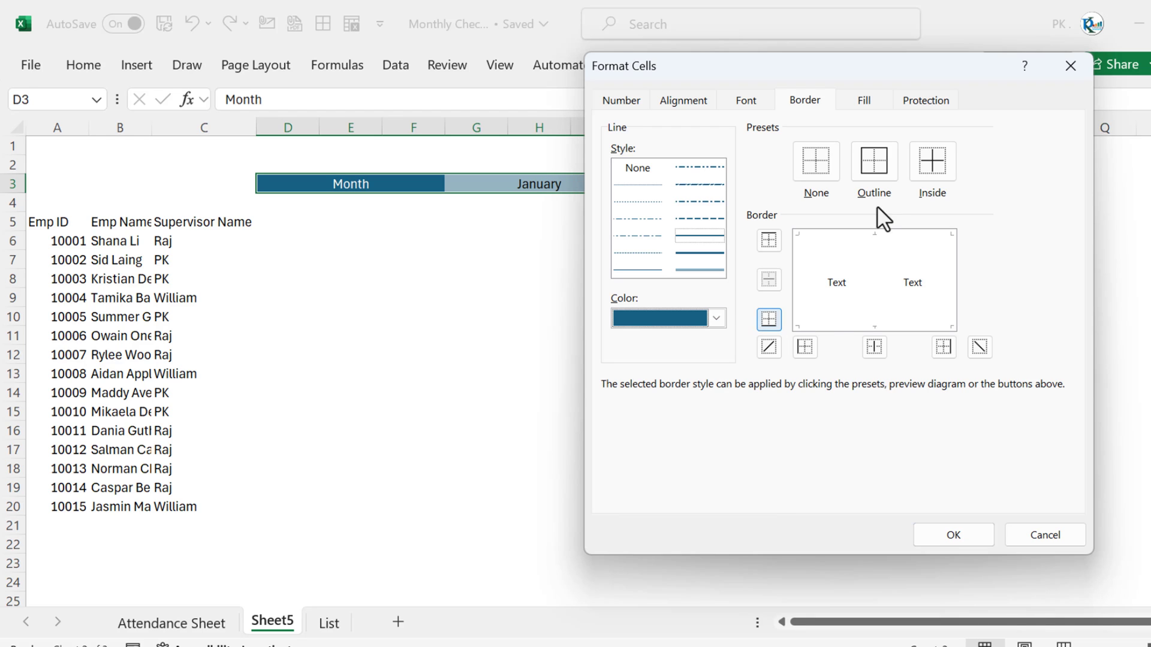
click(876, 167)
click(940, 165)
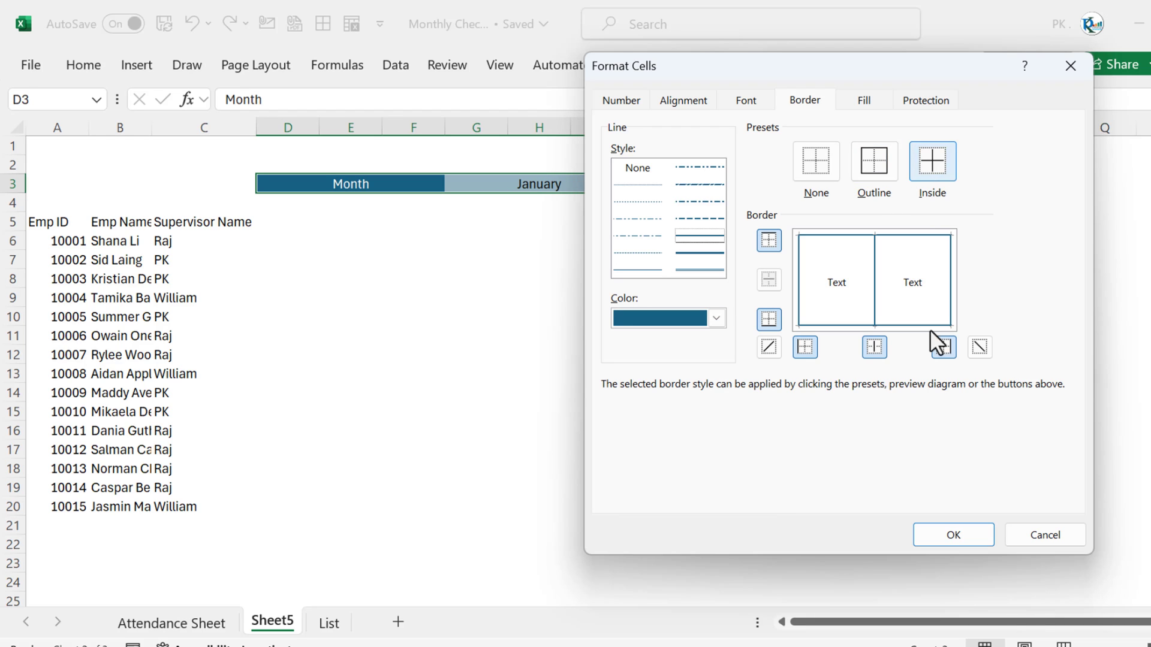
click(947, 535)
- Make row 3 taller and centre the Month and January text vertically
click(528, 280)
drag(23, 194, 23, 196)
drag(406, 185, 539, 187)
click(93, 66)
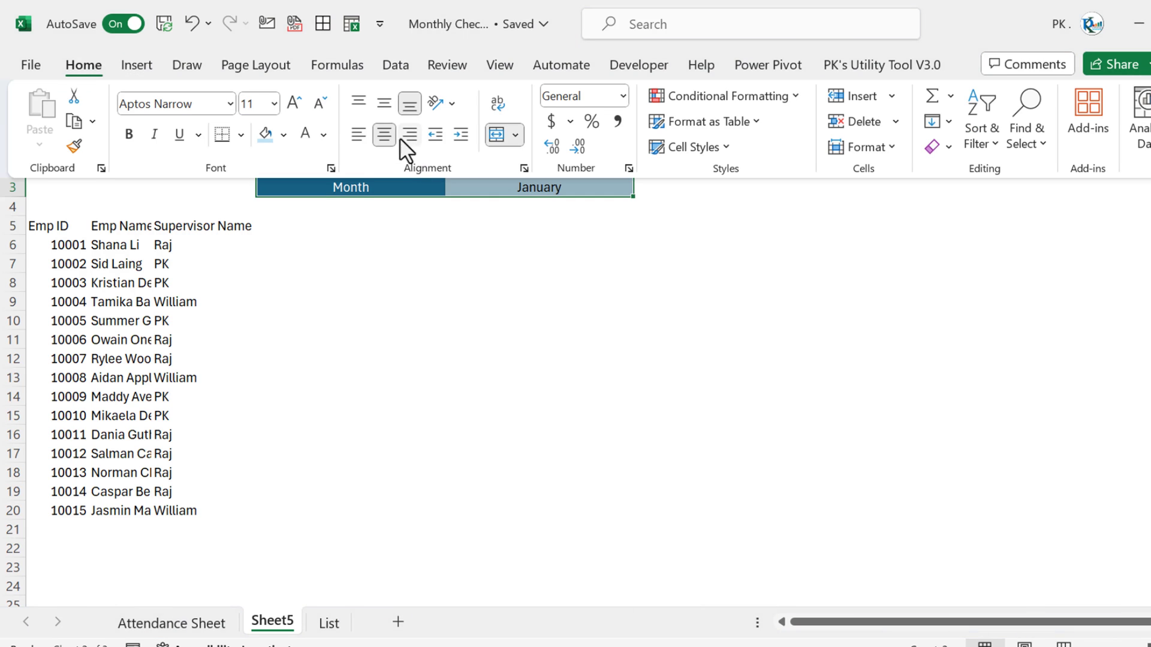
click(382, 106)
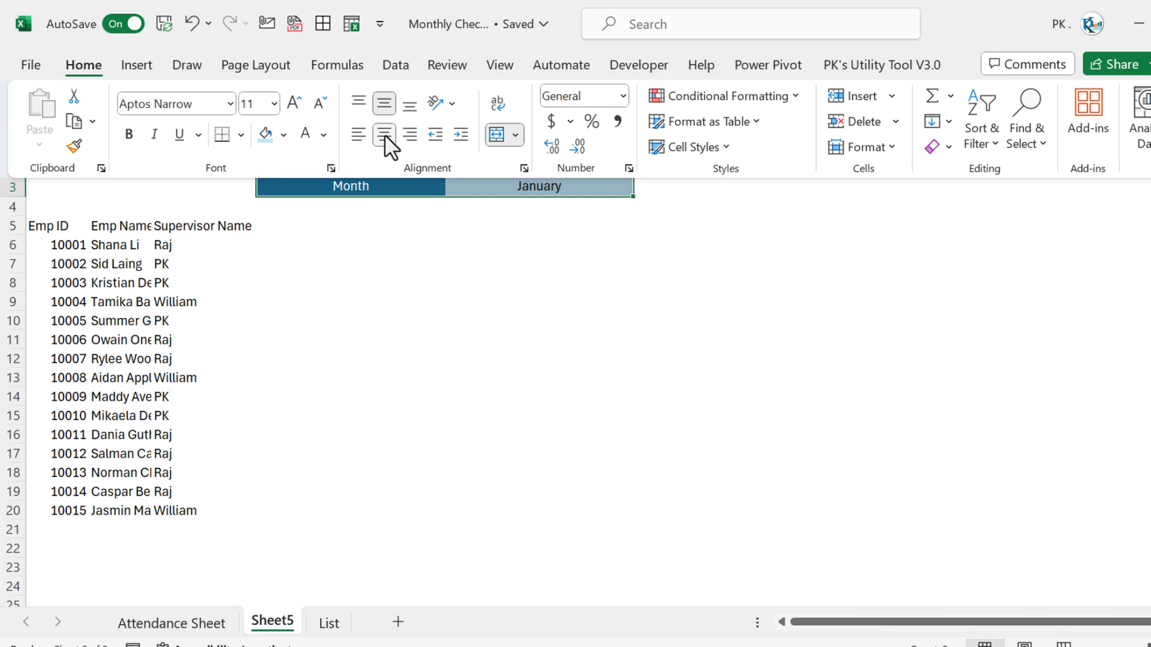
click(384, 135)
click(383, 134)
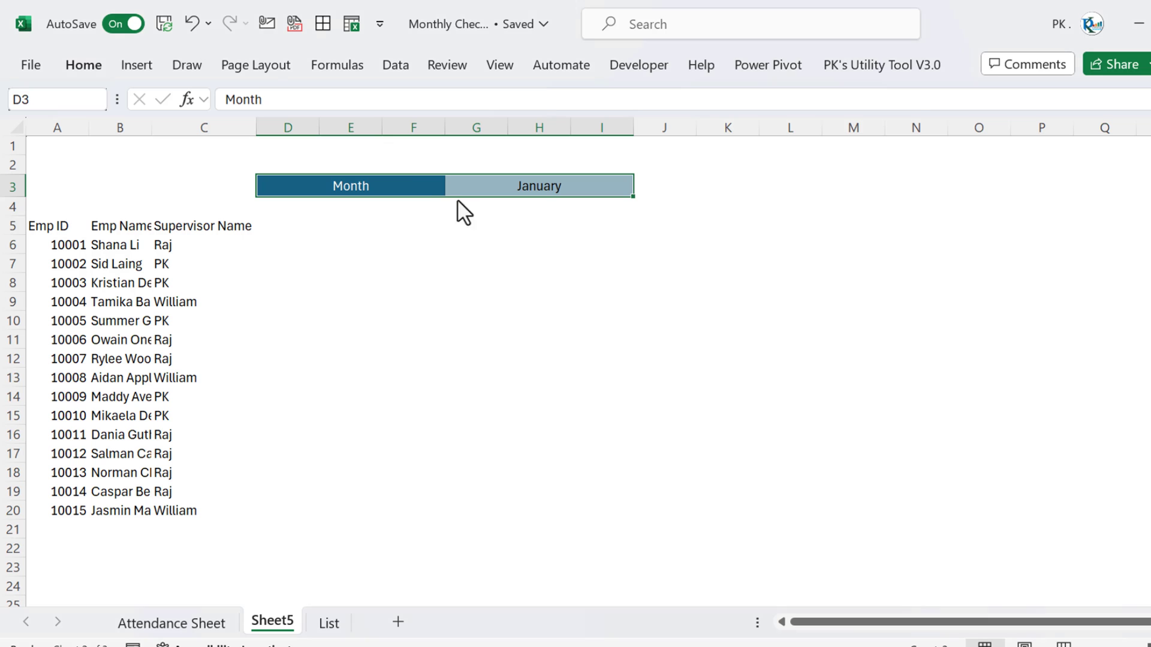
key(ctrl+c)
- Paste the Month and January block at O3 and relabel it 'Year'
click(737, 182)
key(Right)
key(Right)
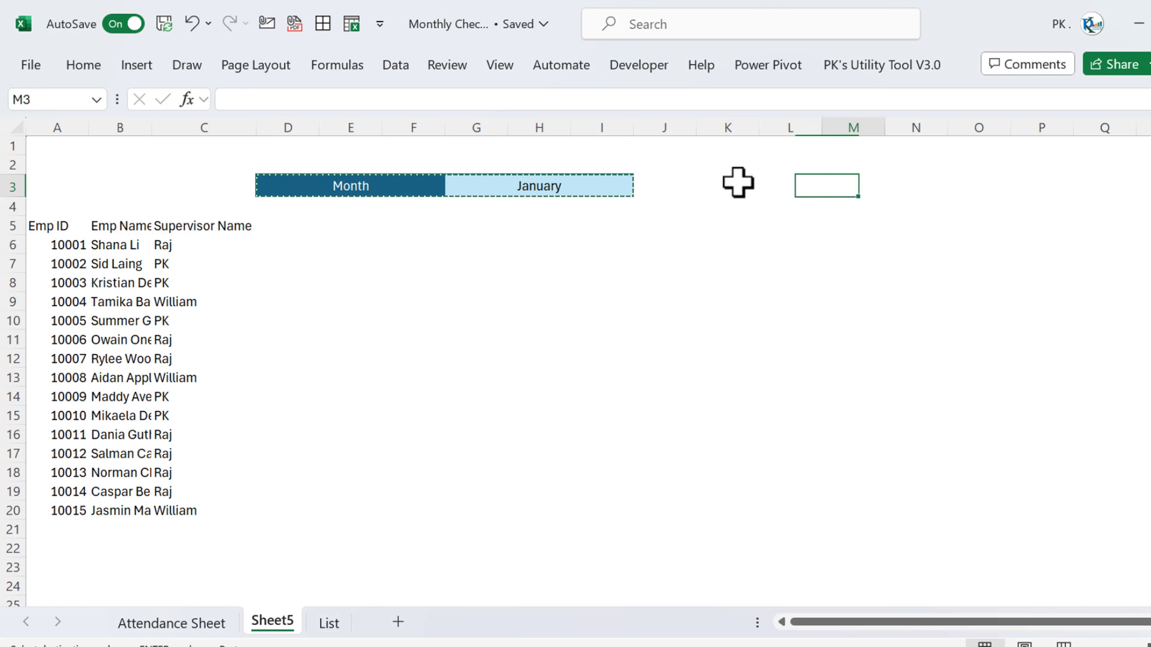
key(Right)
key(Right)
key(ctrl+v)
key(Right)
key(Right)
key(Right)
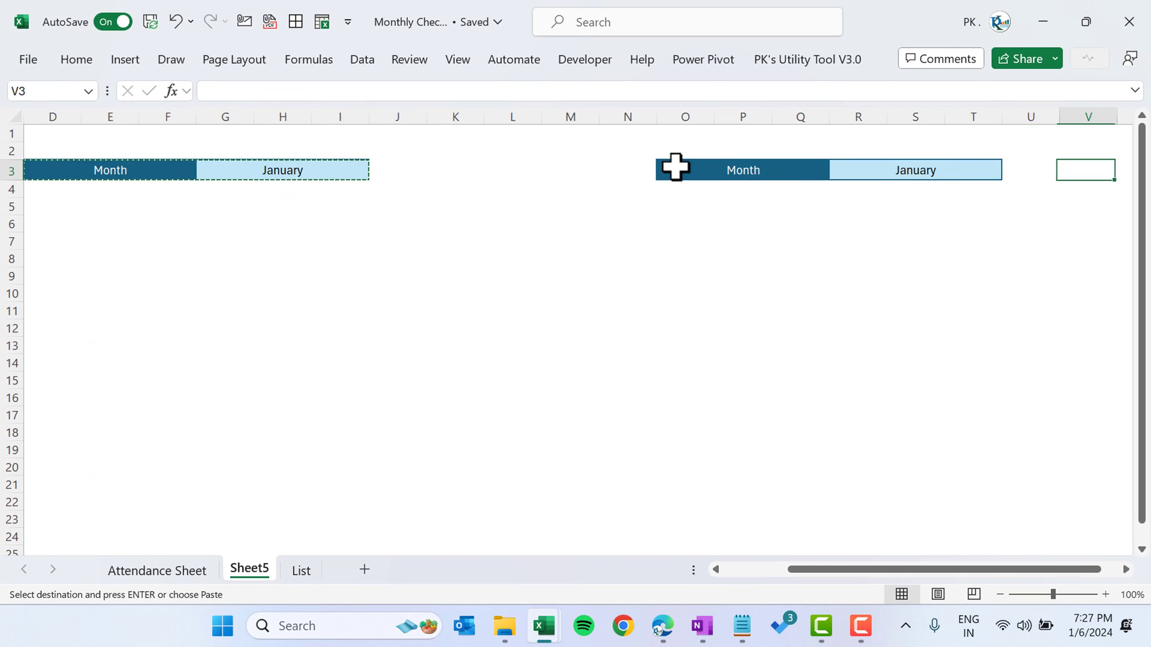
click(676, 168)
text(Year)
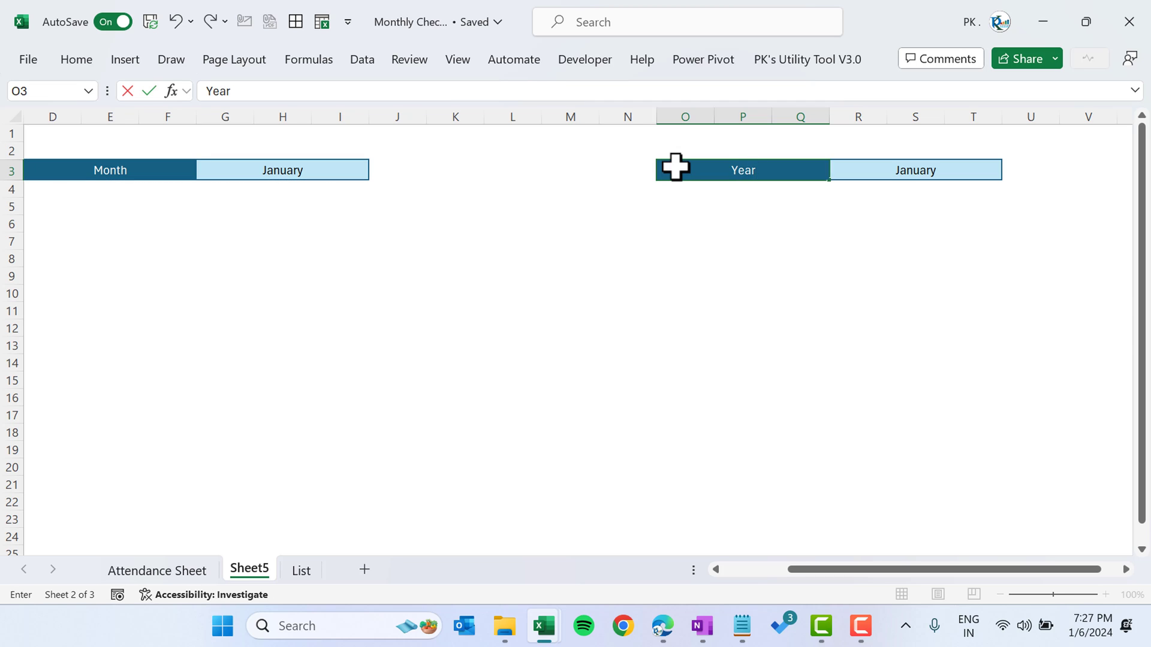
key(ctrl+Return)
key(Right)
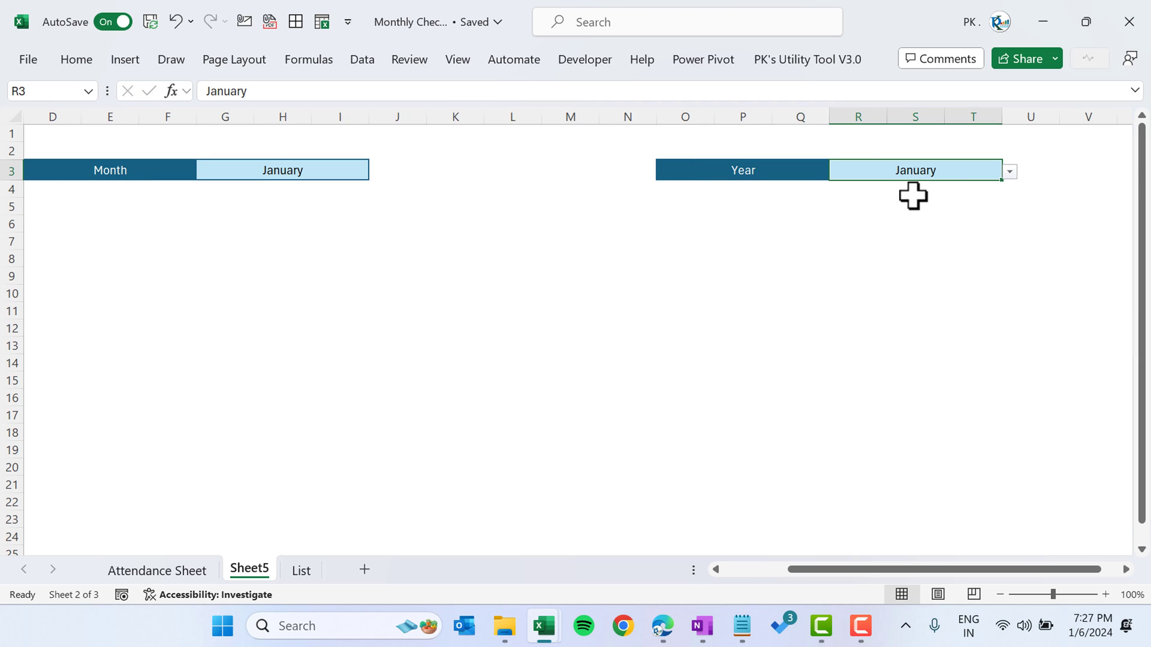
- Give the Year cell a dropdown sourced from List!D2:D13 and select 2024
key(alt+d)
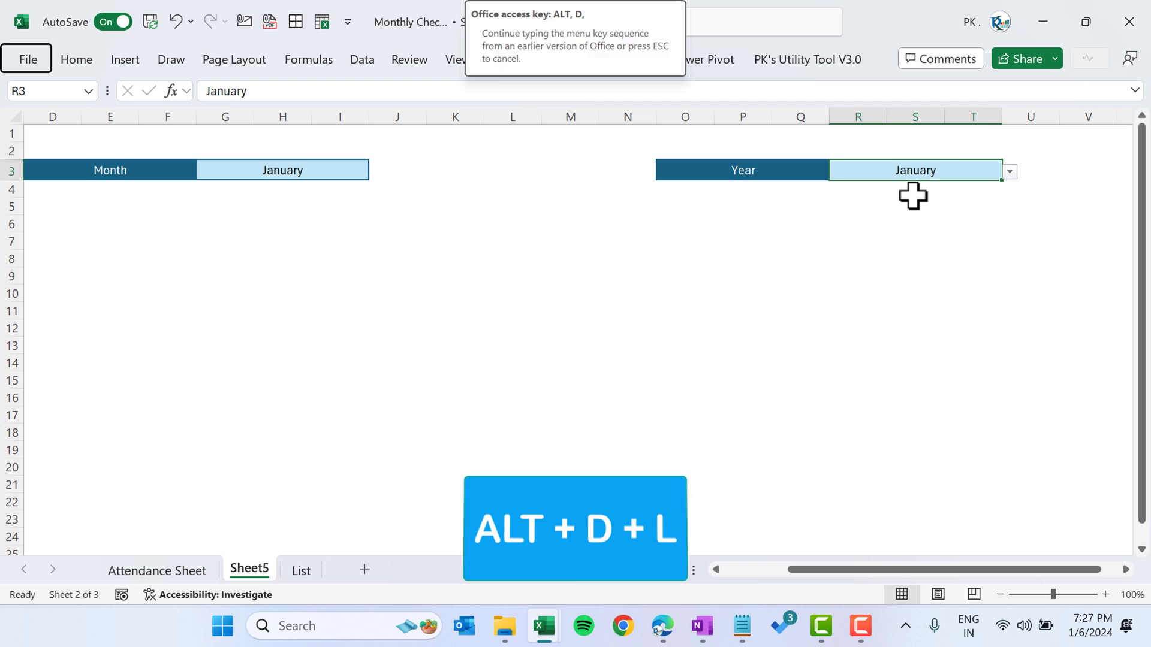
key(l)
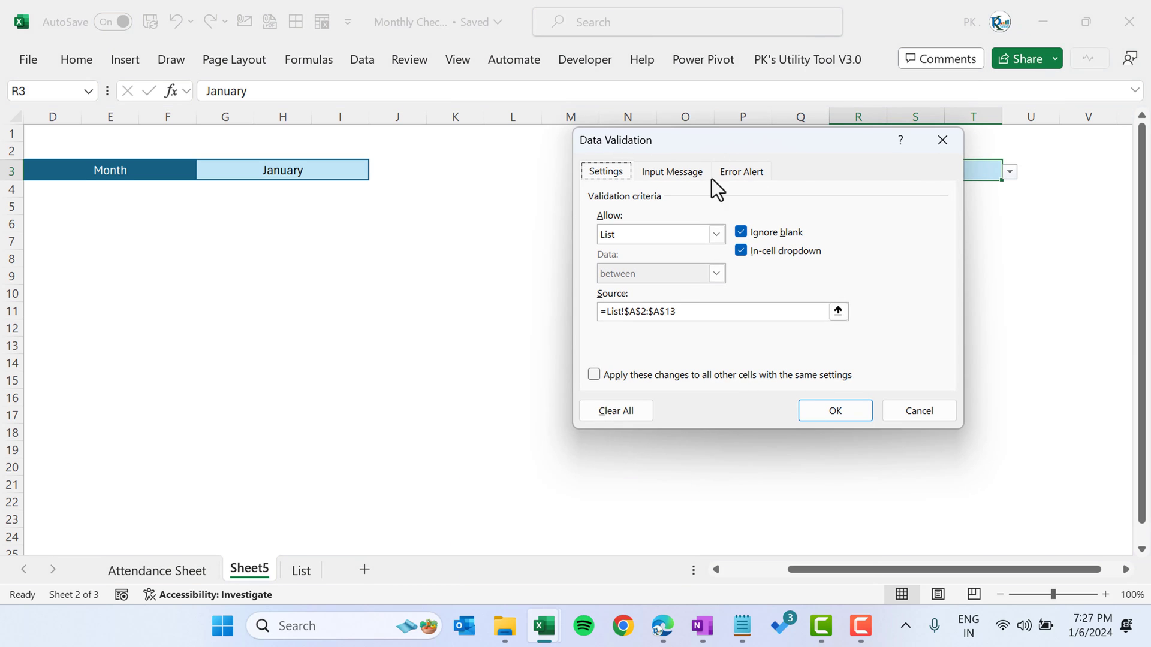
drag(693, 312, 597, 309)
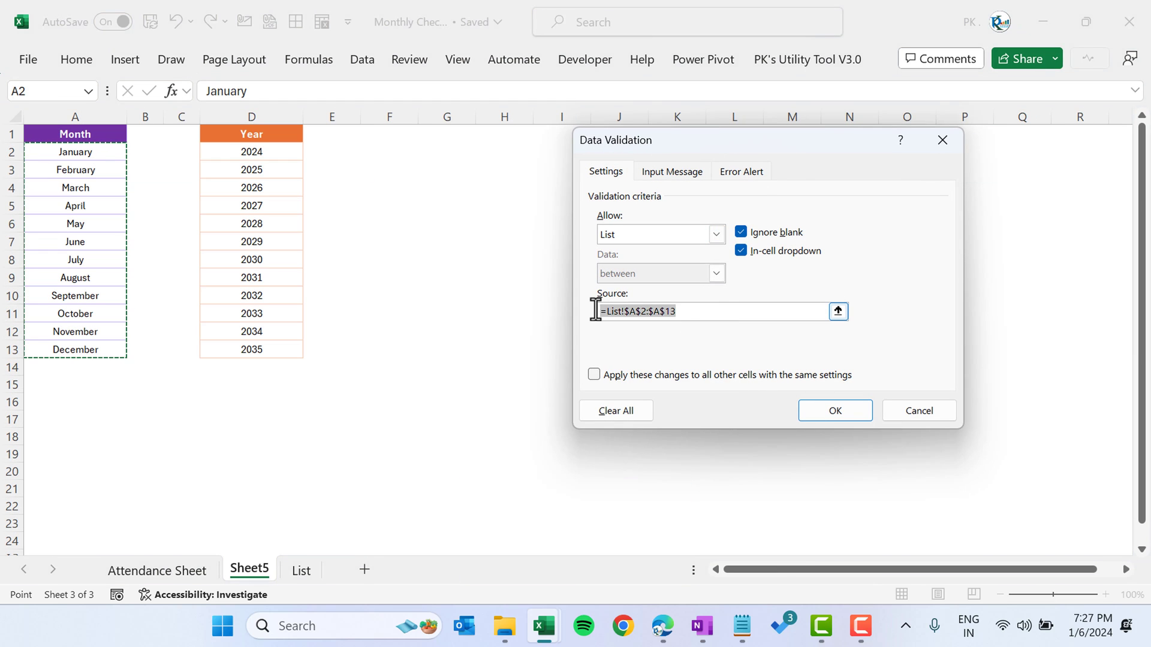
key(BackSpace)
drag(260, 154, 278, 351)
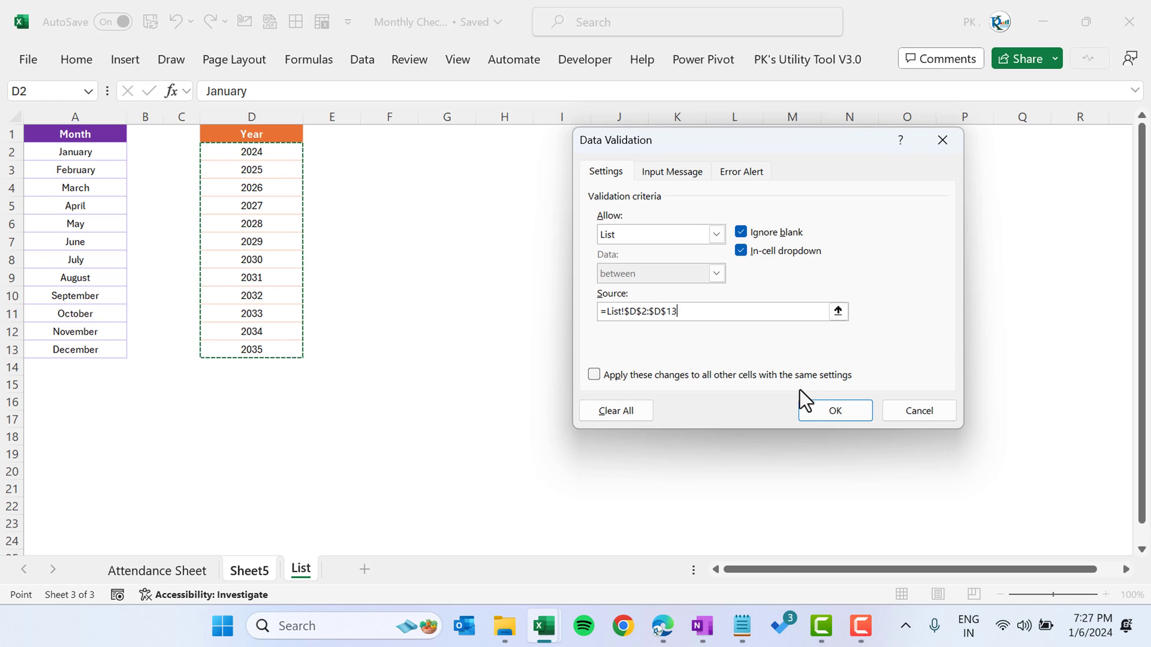
click(830, 411)
click(1010, 172)
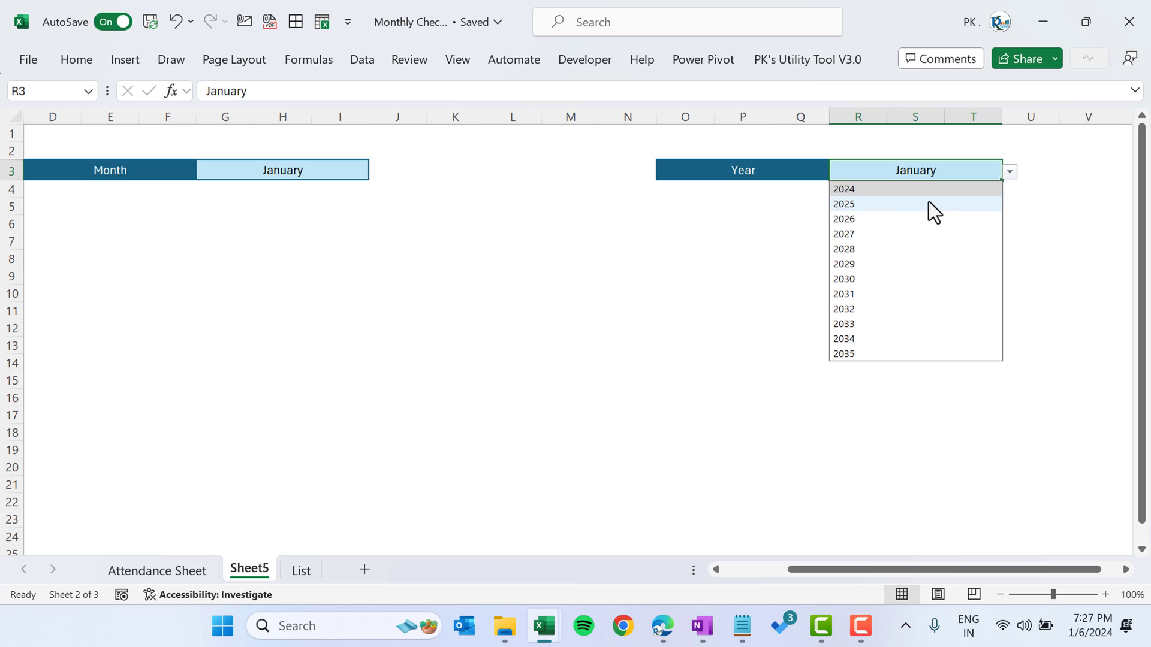
click(930, 191)
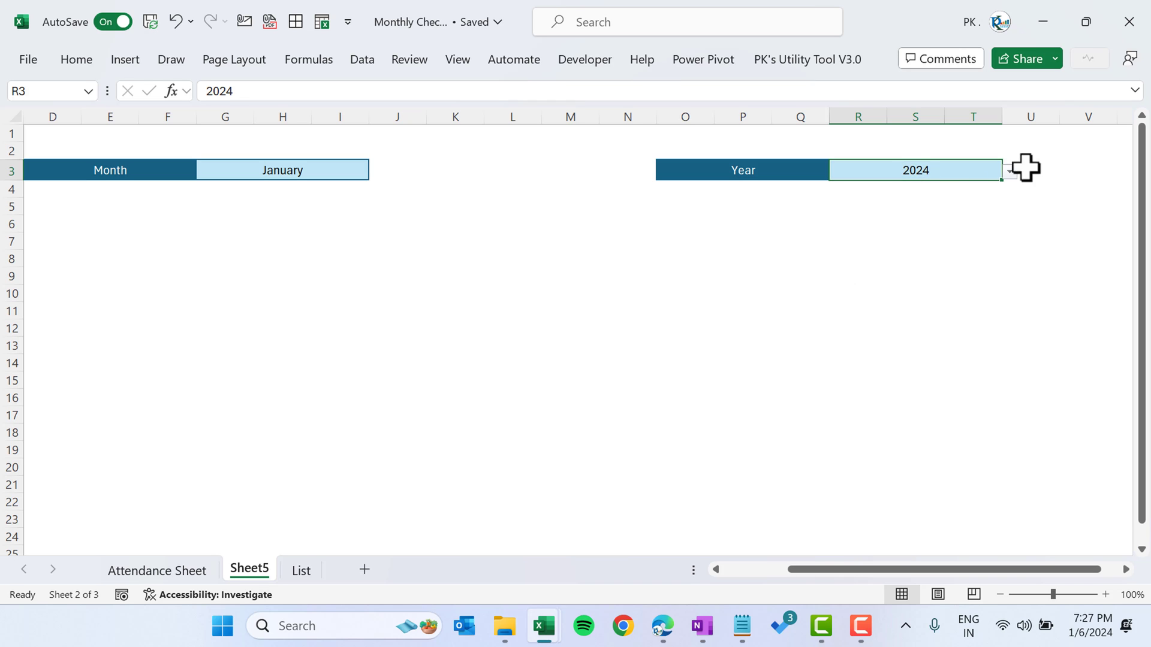
click(359, 226)
key(Home)
key(Up)
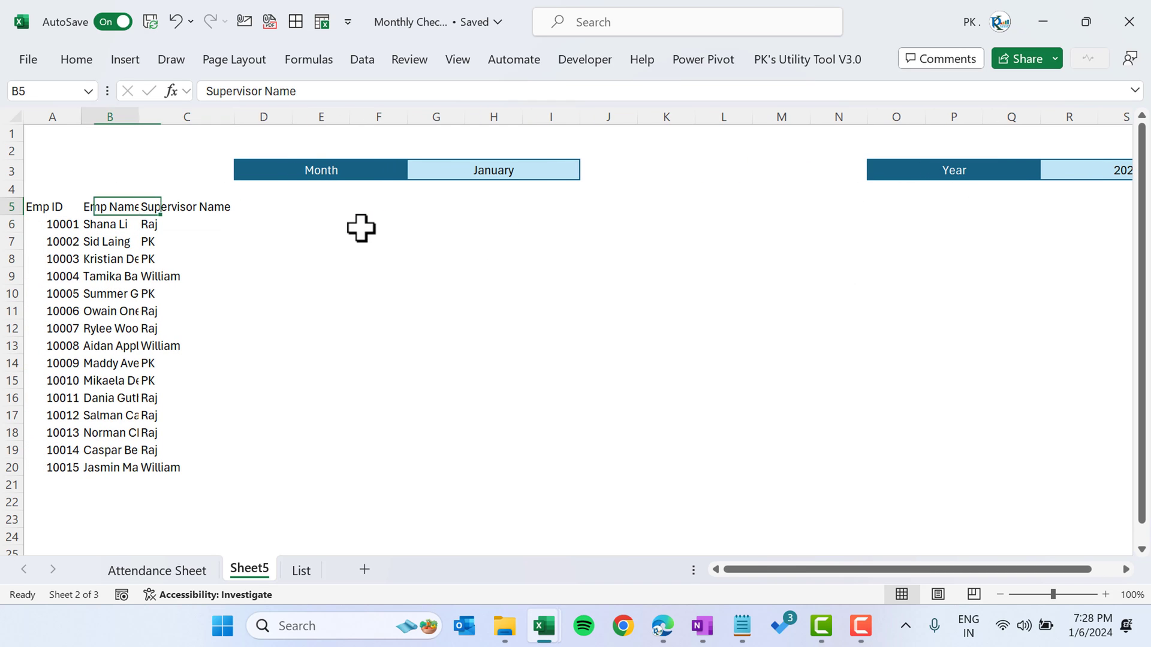
key(Left)
- Enter =DATEVALUE(CONCAT("1",G3,R3)) in D5 and accept Excel's correction
click(196, 206)
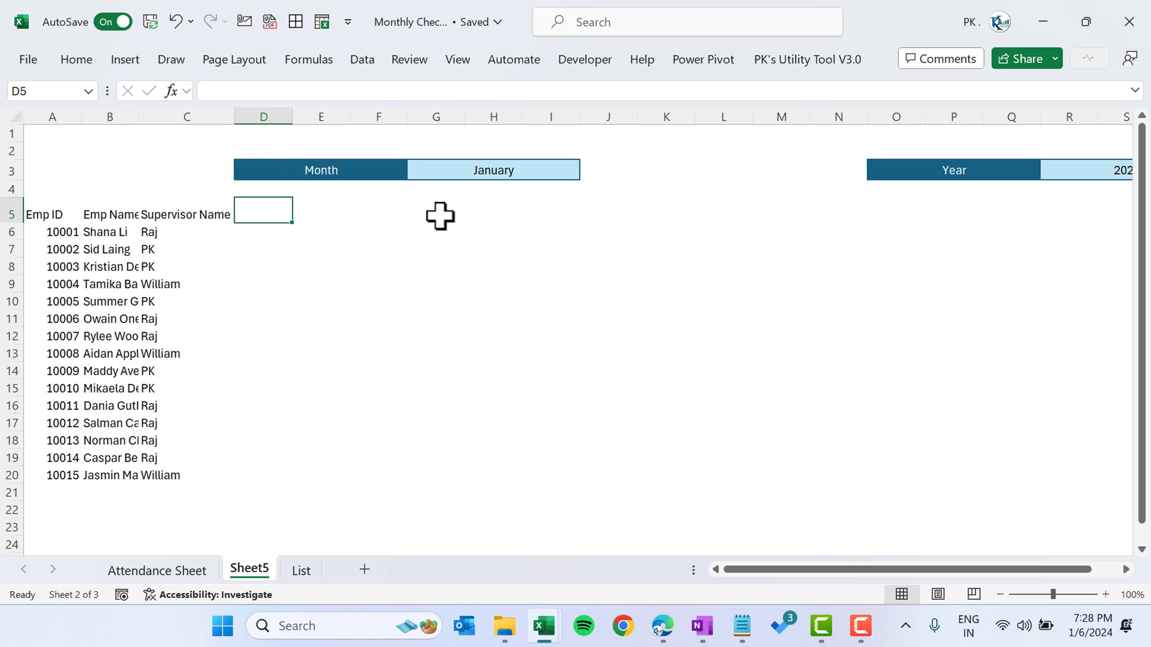
text(=date)
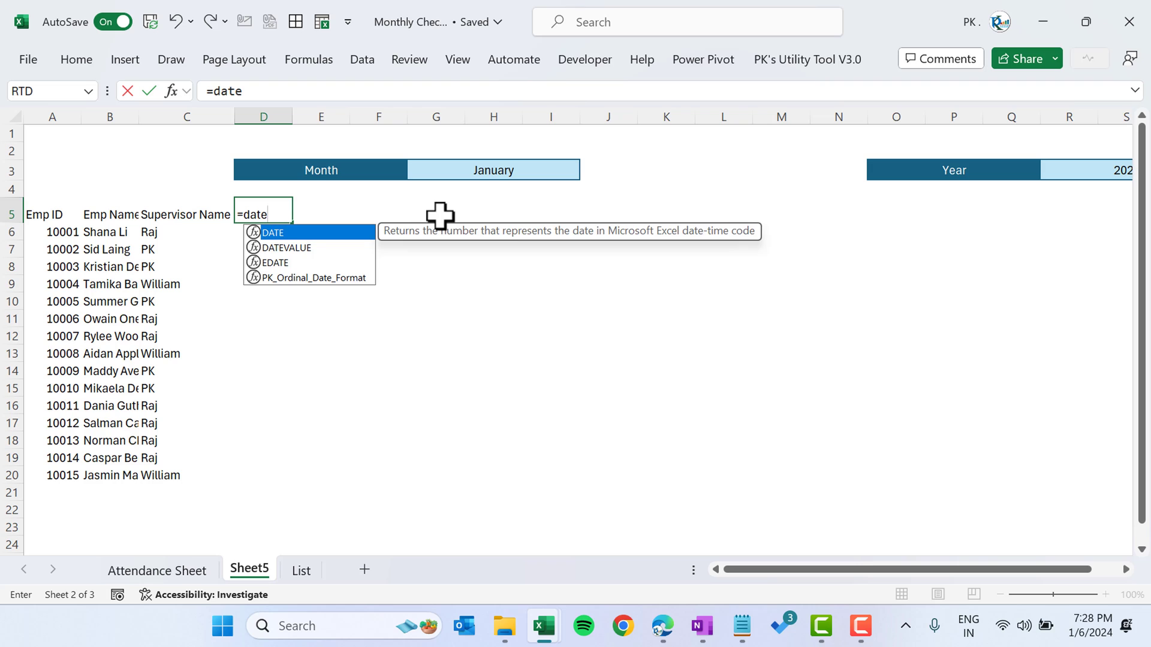
key(Down)
key(Tab)
text(con)
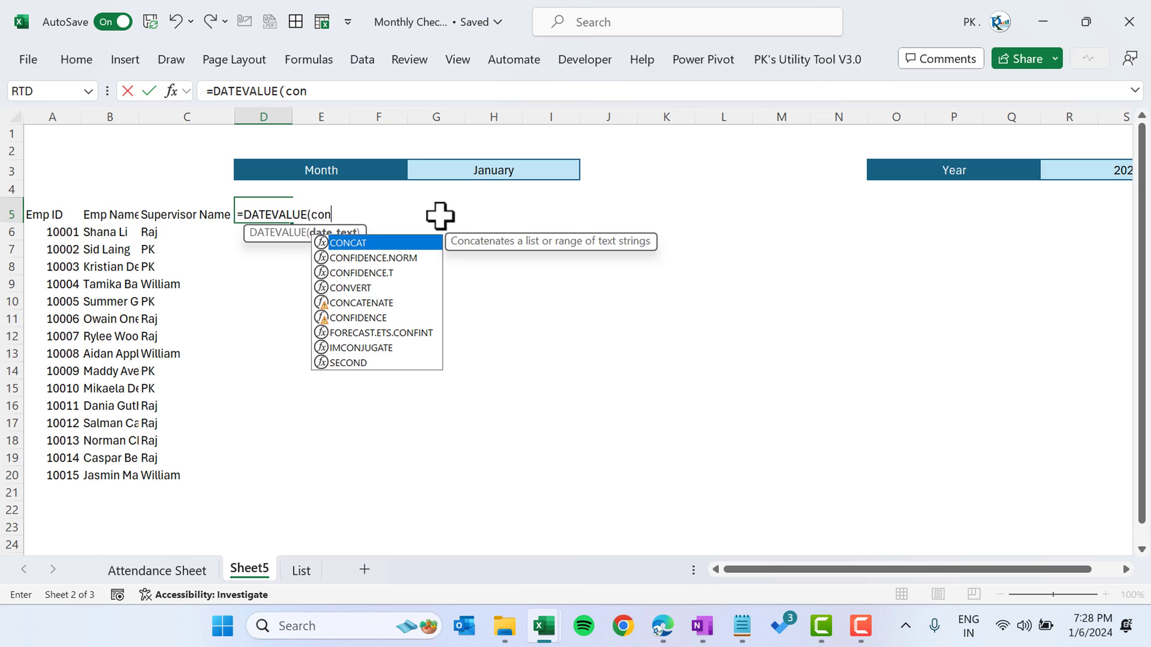
key(Tab)
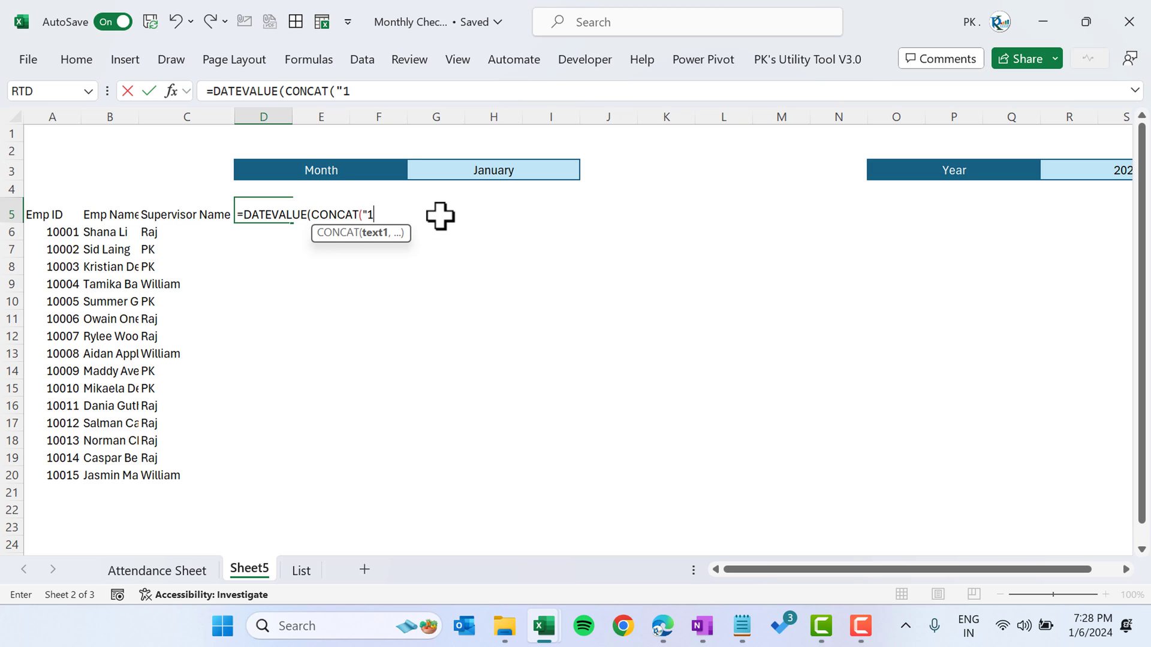
text("1",)
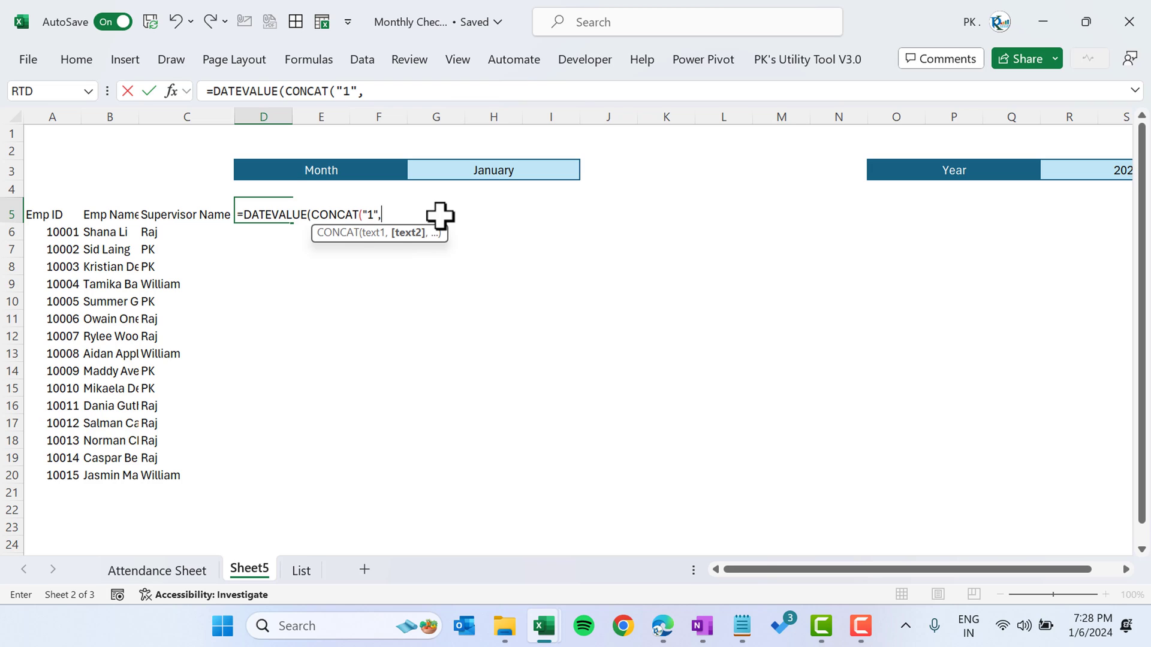
click(450, 167)
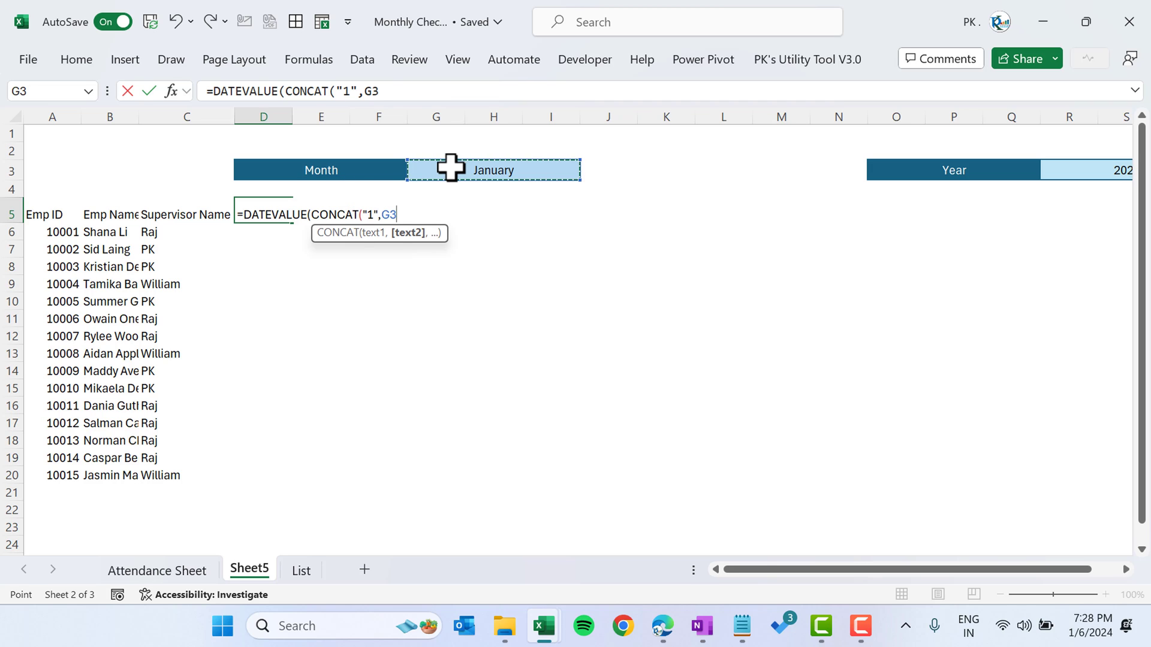
text(,)
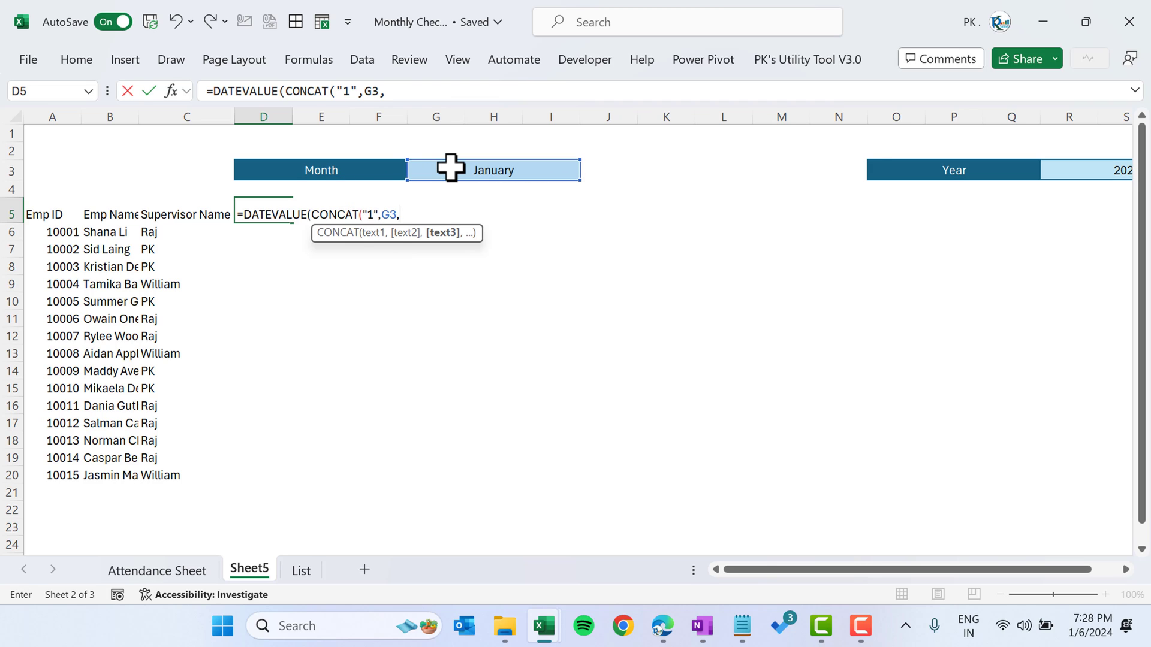
click(1096, 170)
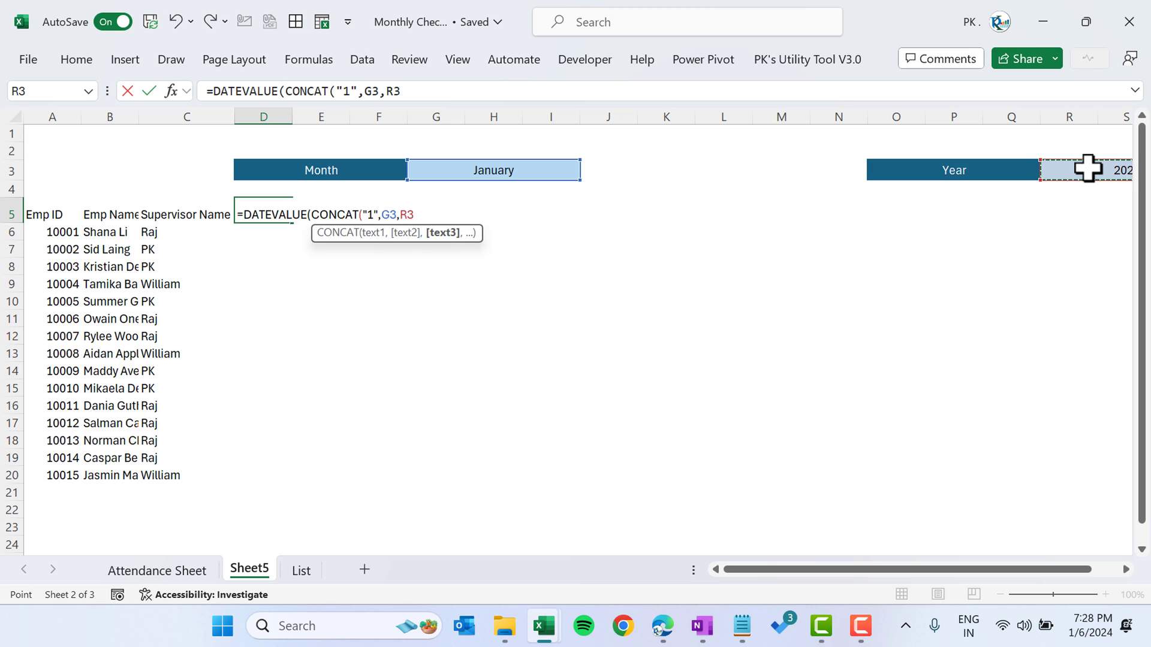
key(Return)
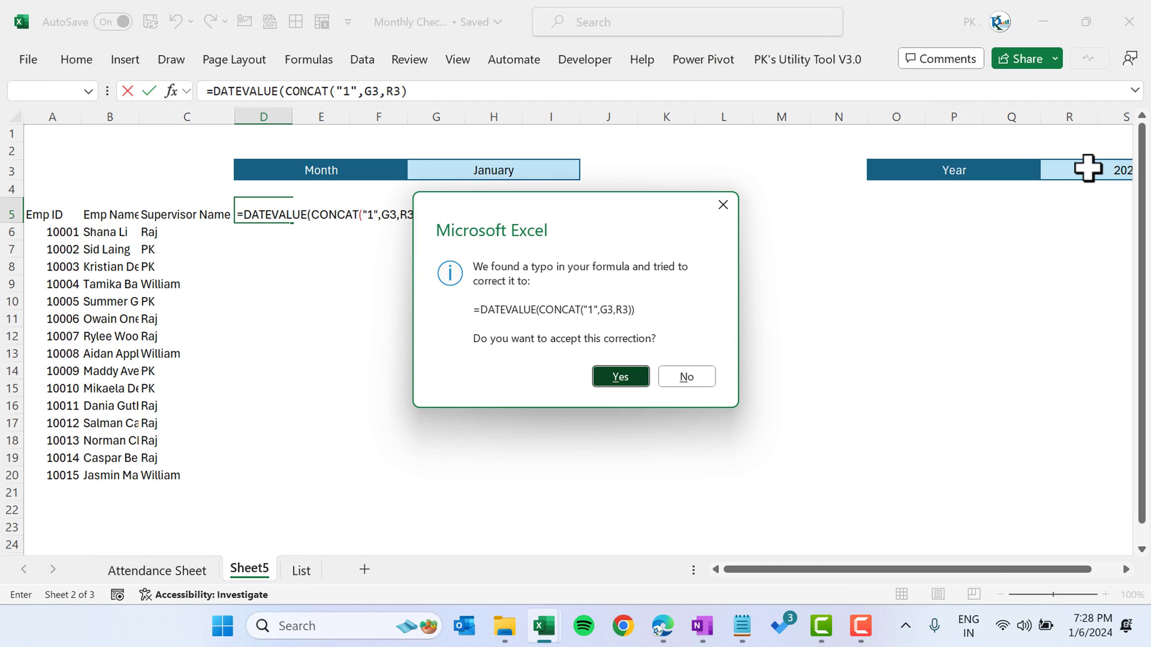
key(Return)
key(Up)
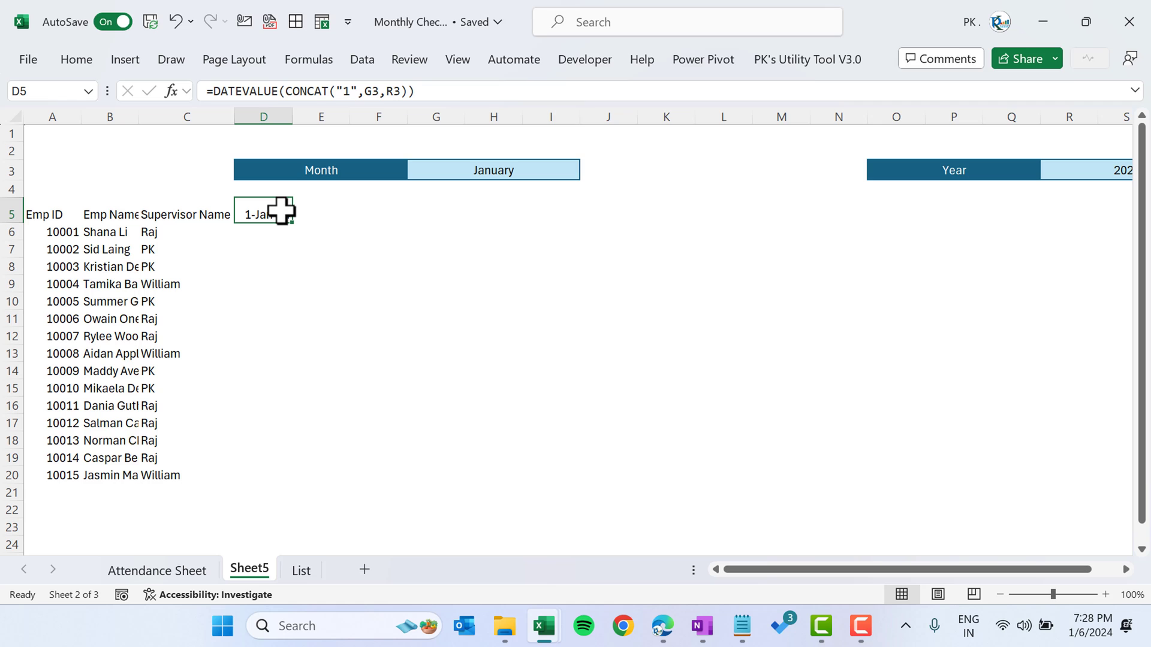
- Apply a custom d-mmm format to D5 so it displays 1-Jan
key(ctrl+1)
click(568, 96)
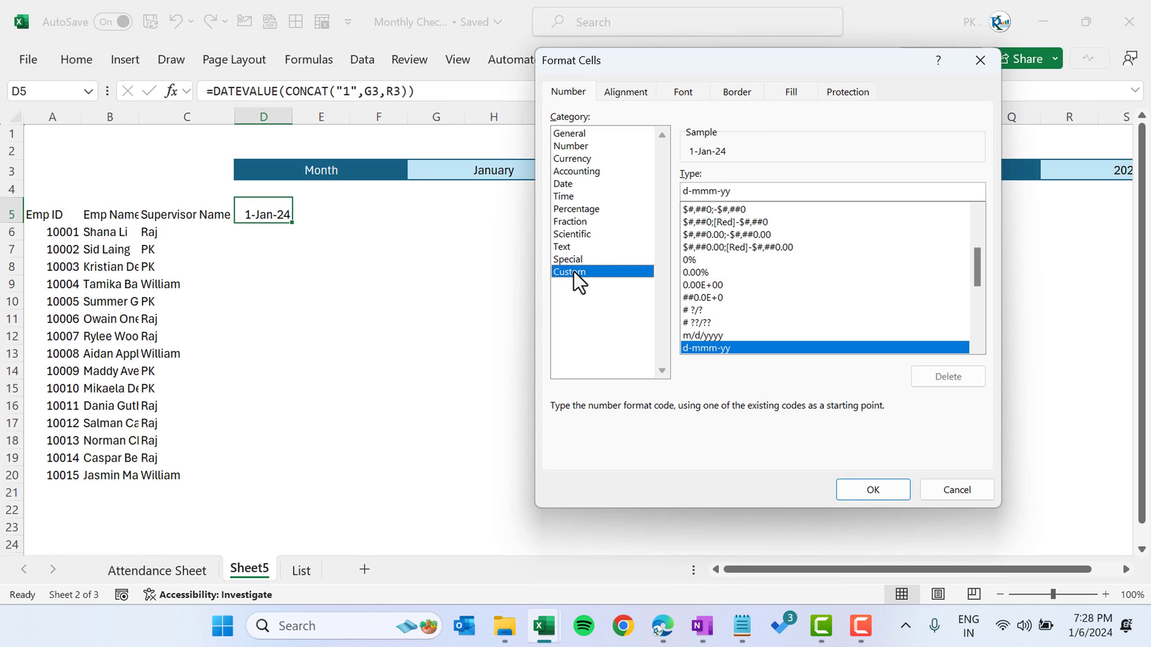
drag(718, 191, 774, 191)
key(BackSpace)
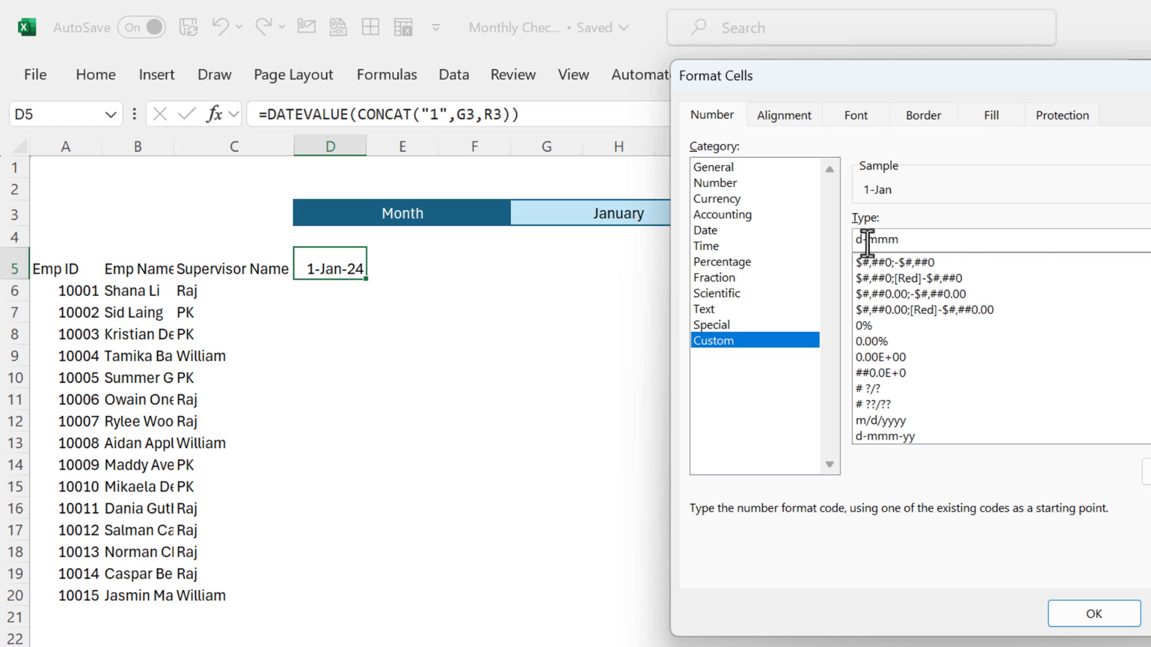
click(1094, 613)
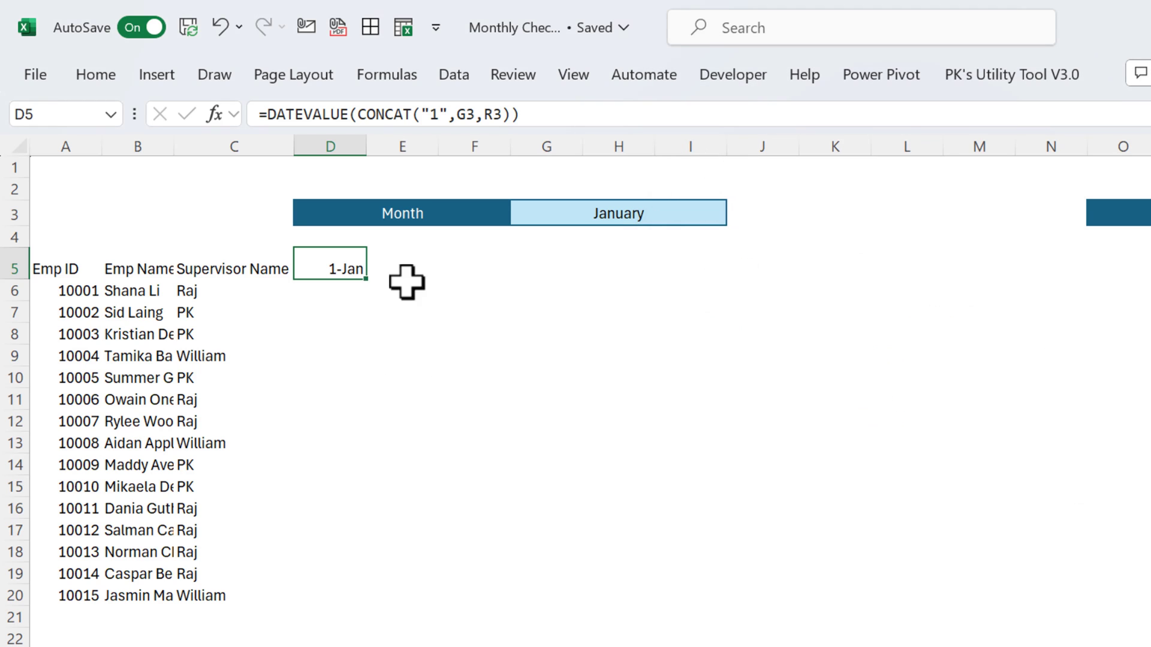
- Enter the next-day formula =D5+1 in E5
click(447, 286)
click(342, 265)
click(398, 267)
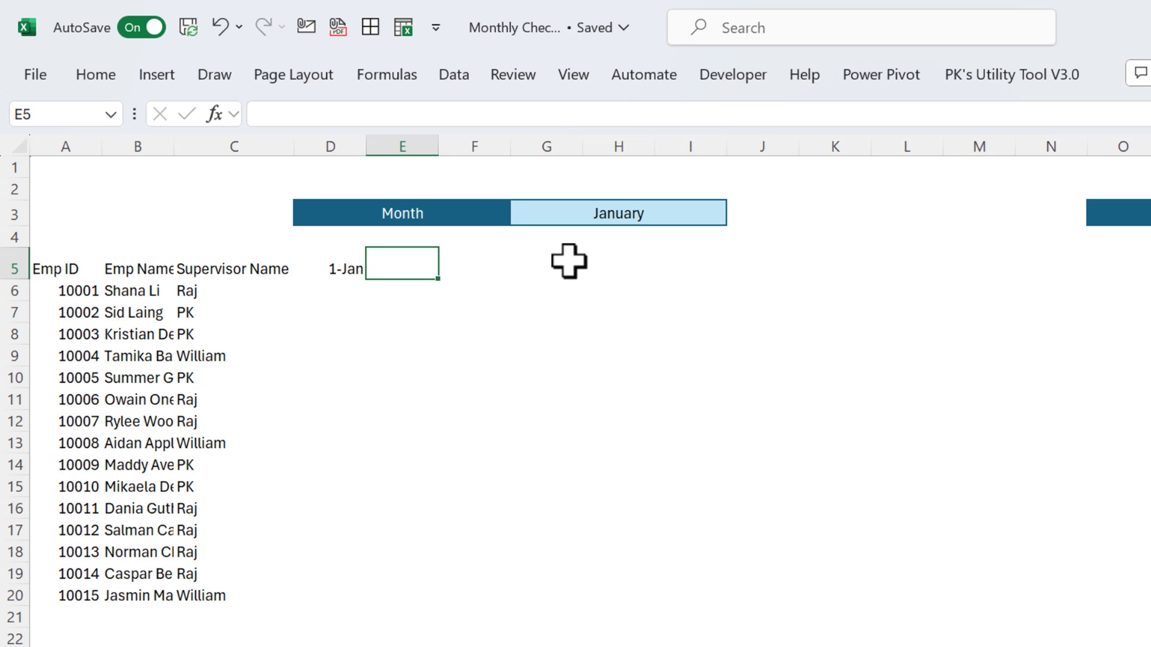
text(=)
key(Left)
text(+1)
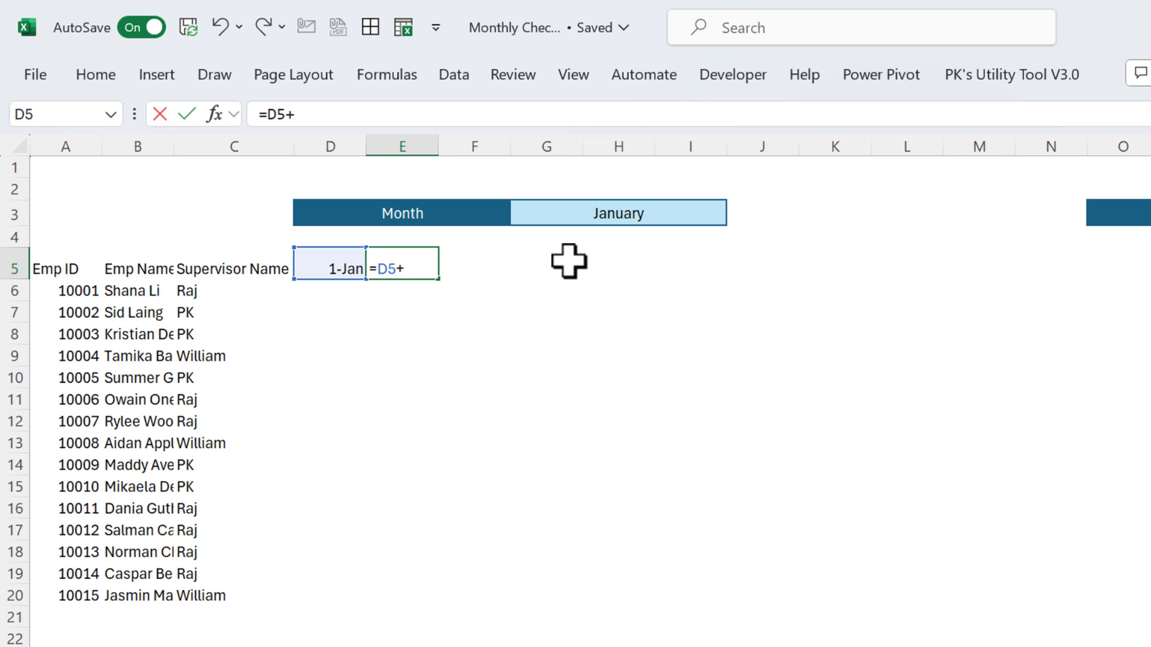
key(Return)
- Fill the formula right through AH5 so dates run to 31-Jan, then select D5:AH5
key(Up)
key(shift+Right)
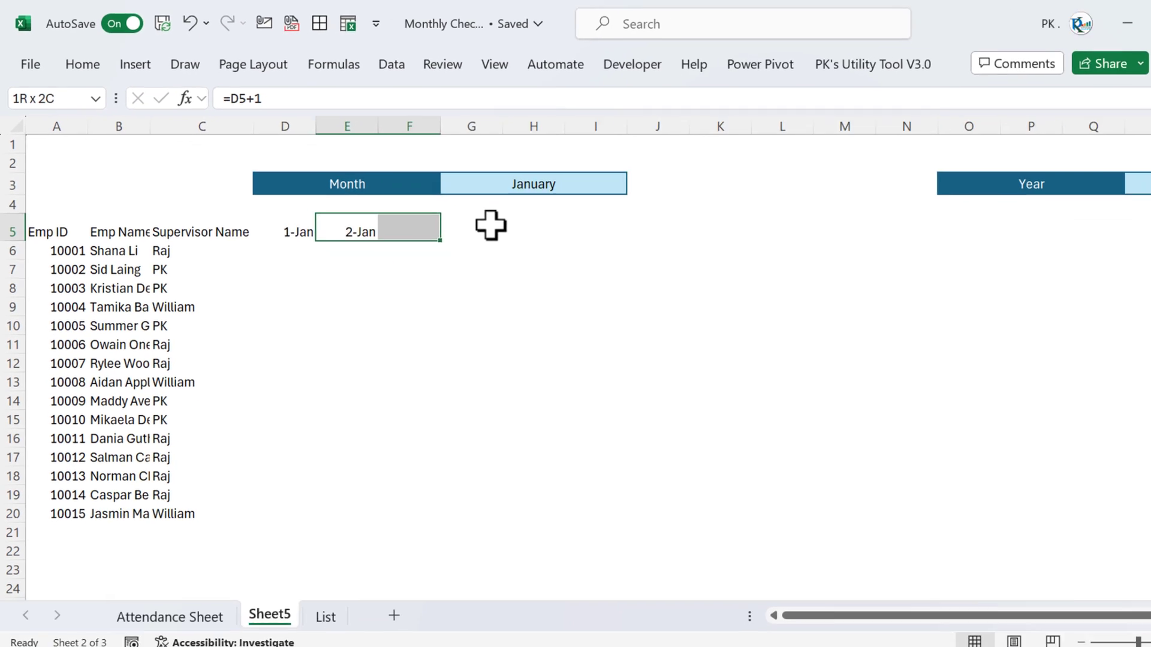
key(shift+Right)
key(shift+Right)
key(shift+Right)
key(shift+Right)
key(shift+Right)
key(shift+Right)
key(shift+Right)
key(shift+Right)
key(shift+Right)
key(shift+Right)
key(shift+Right)
key(shift+Right)
key(shift+Right)
key(shift+Right)
key(shift+Right)
key(shift+Right)
key(shift+Right)
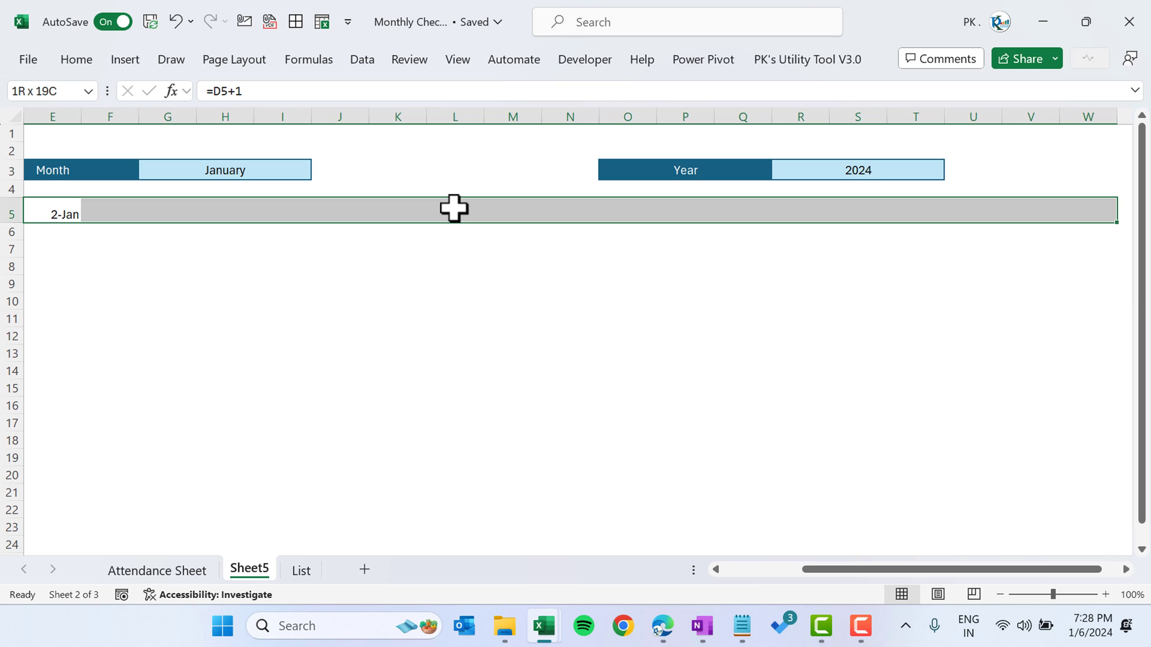
key(ctrl+r)
key(ctrl+Right)
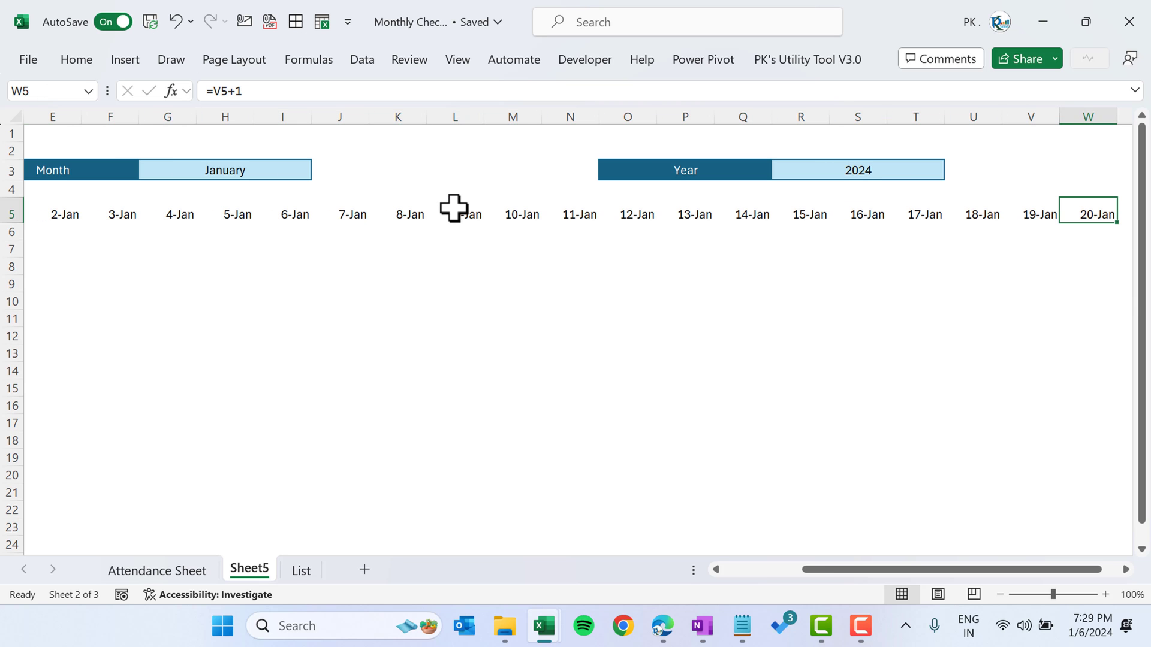
key(shift+Right)
key(shift+Right)
key(shift+Right)
key(shift+Right)
key(shift+Right)
key(shift+Right)
key(shift+Right)
key(shift+Right)
key(shift+Right)
key(shift+Right)
key(shift+Right)
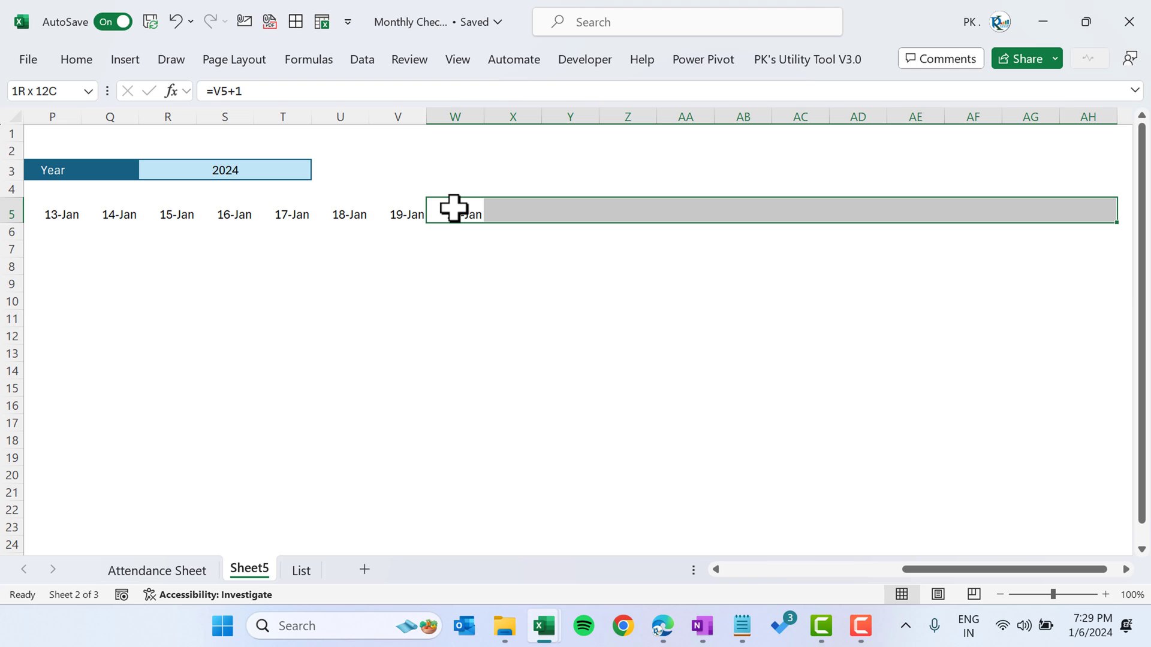
key(ctrl+r)
key(ctrl+Right)
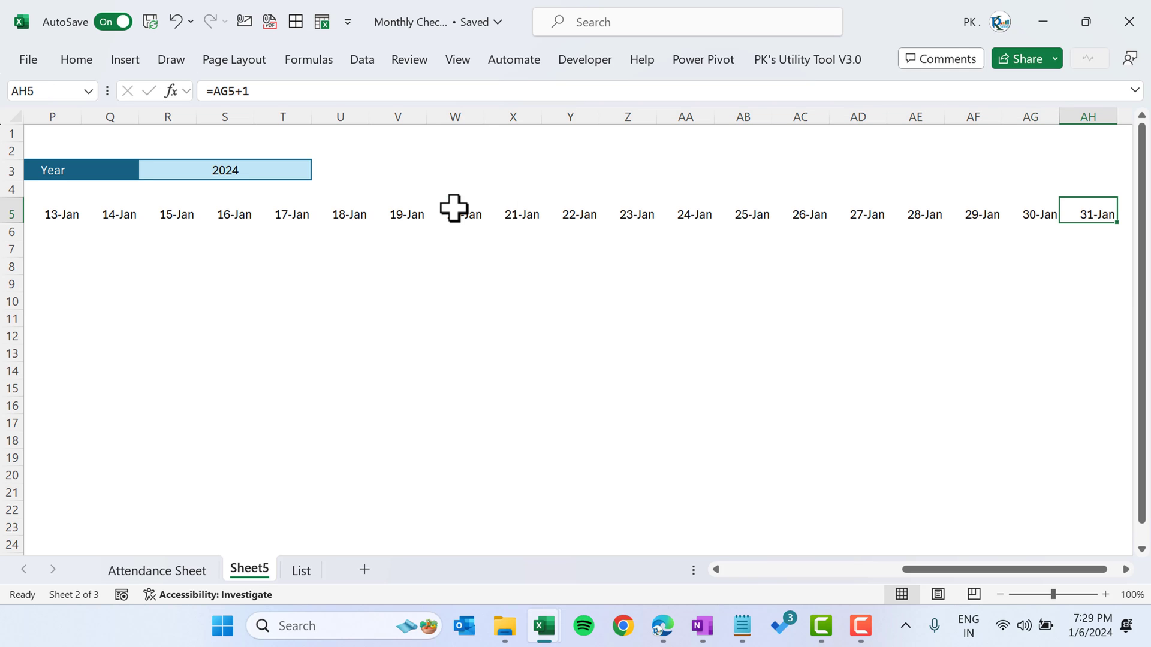
key(ctrl+shift+Left)
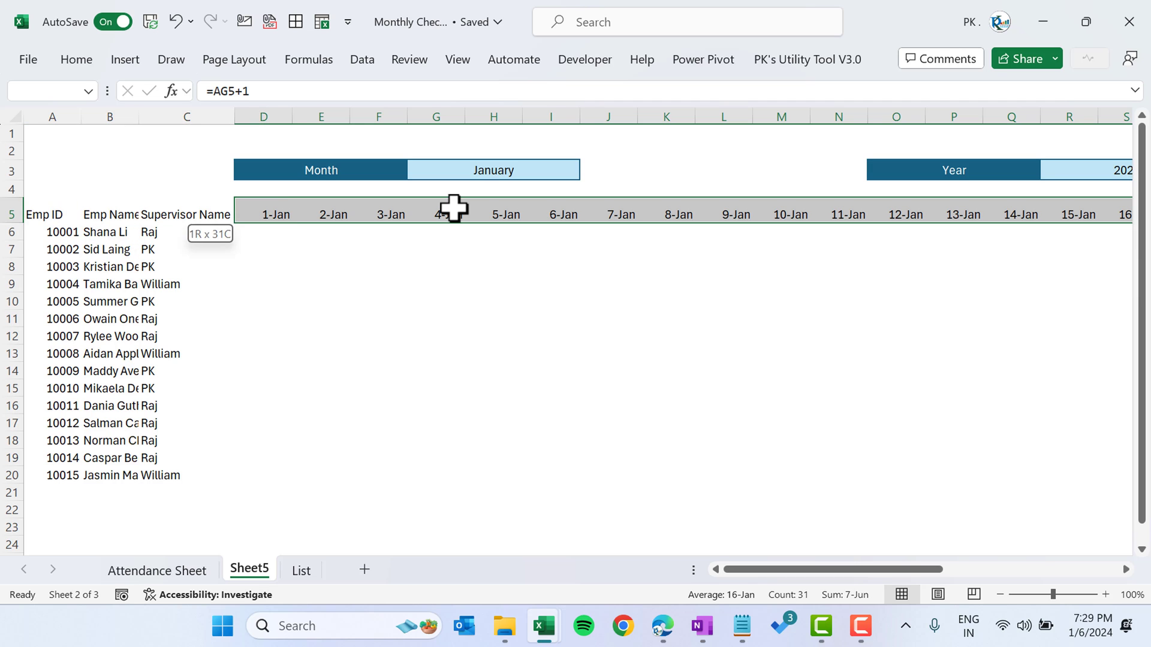
- Rotate the date labels in row 5 to 90° vertical orientation
key(ctrl+1)
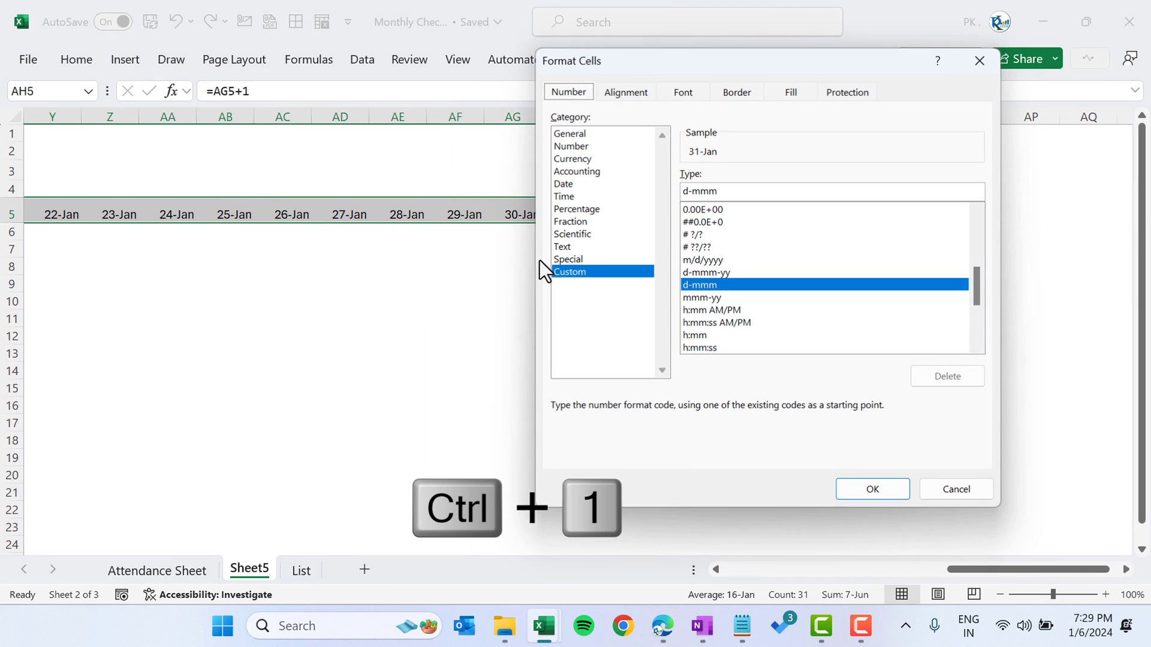
click(627, 94)
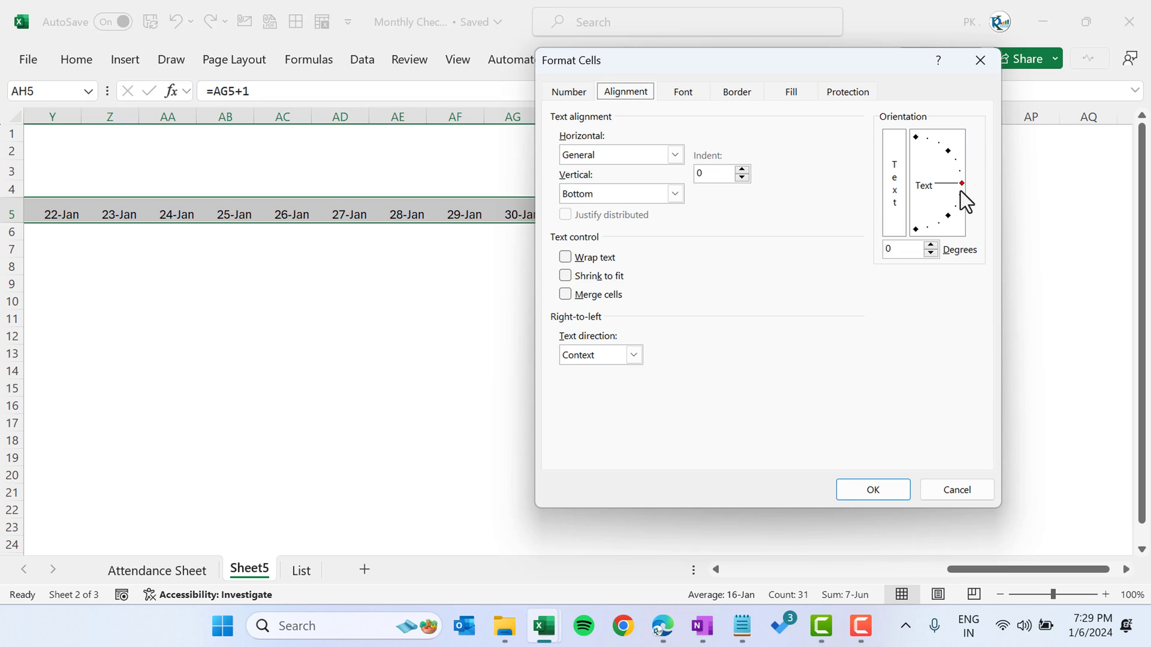
drag(960, 191, 915, 138)
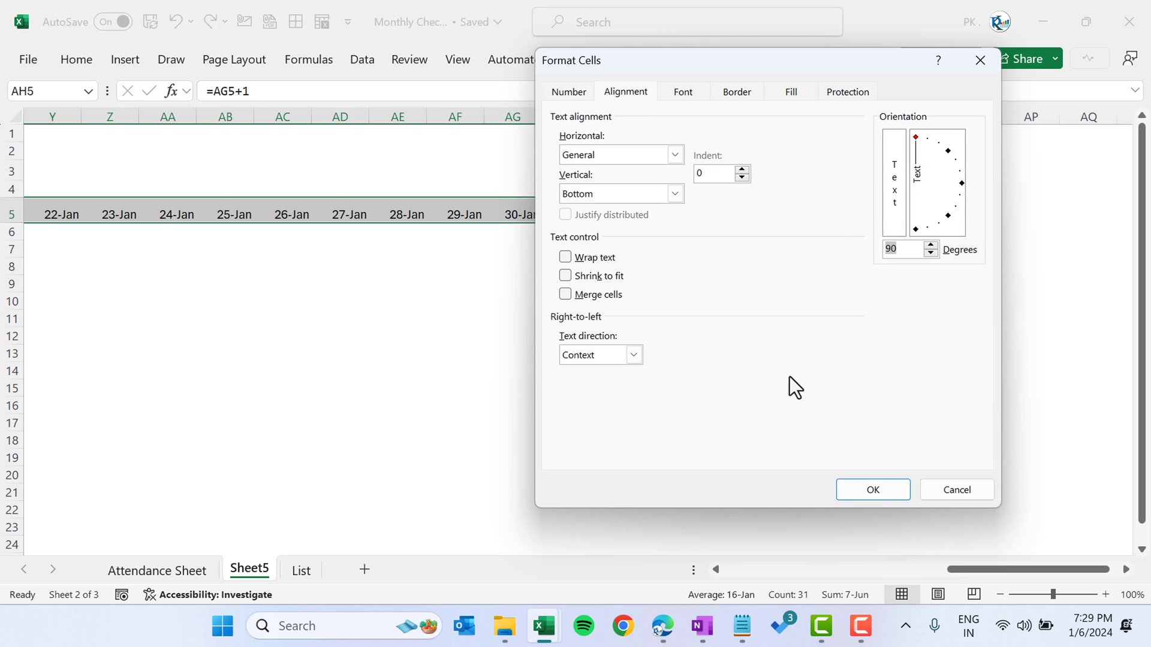
click(873, 489)
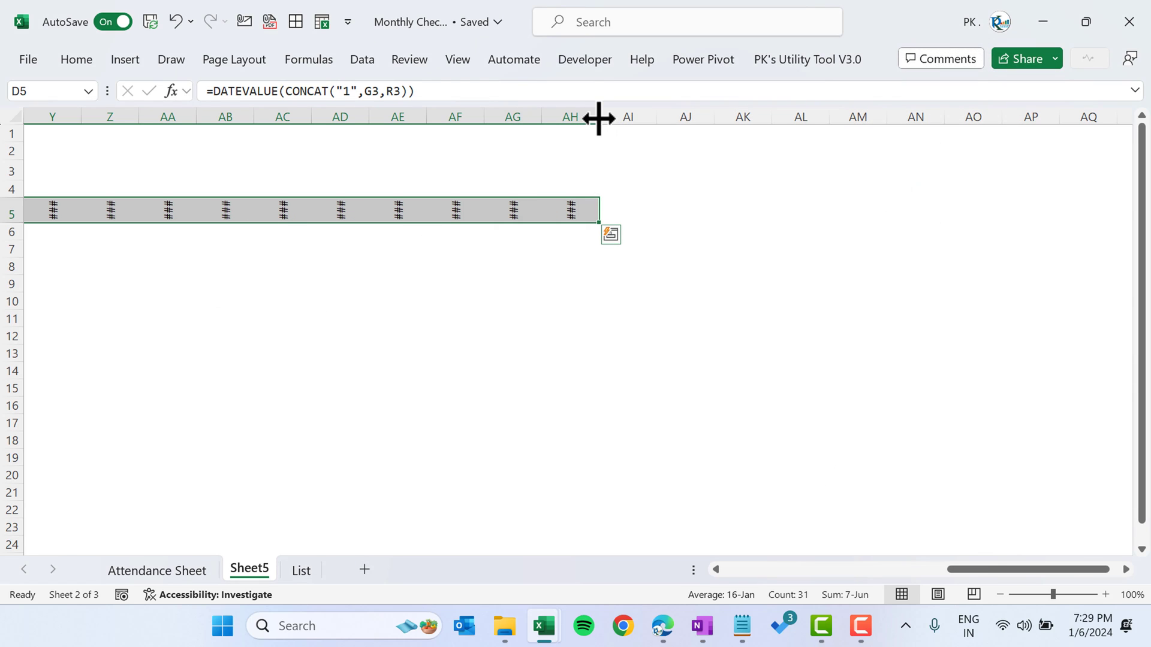
- Narrow columns D–AH and make row 5 taller so every vertical date shows
key(ctrl+q)
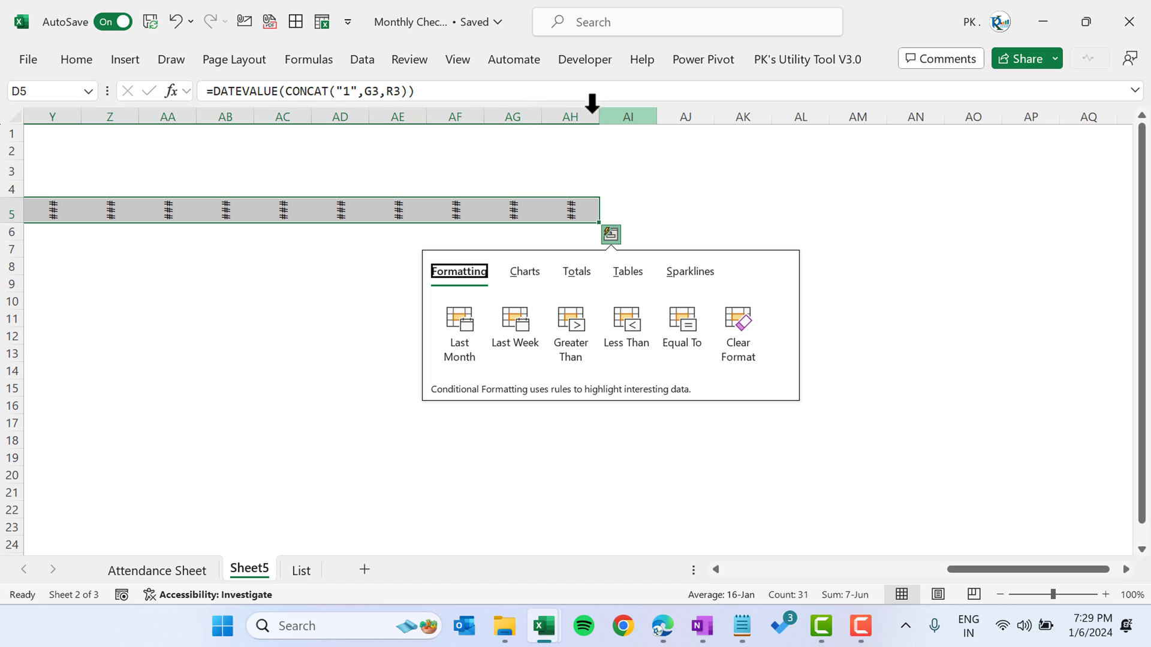
key(Escape)
key(ctrl+space)
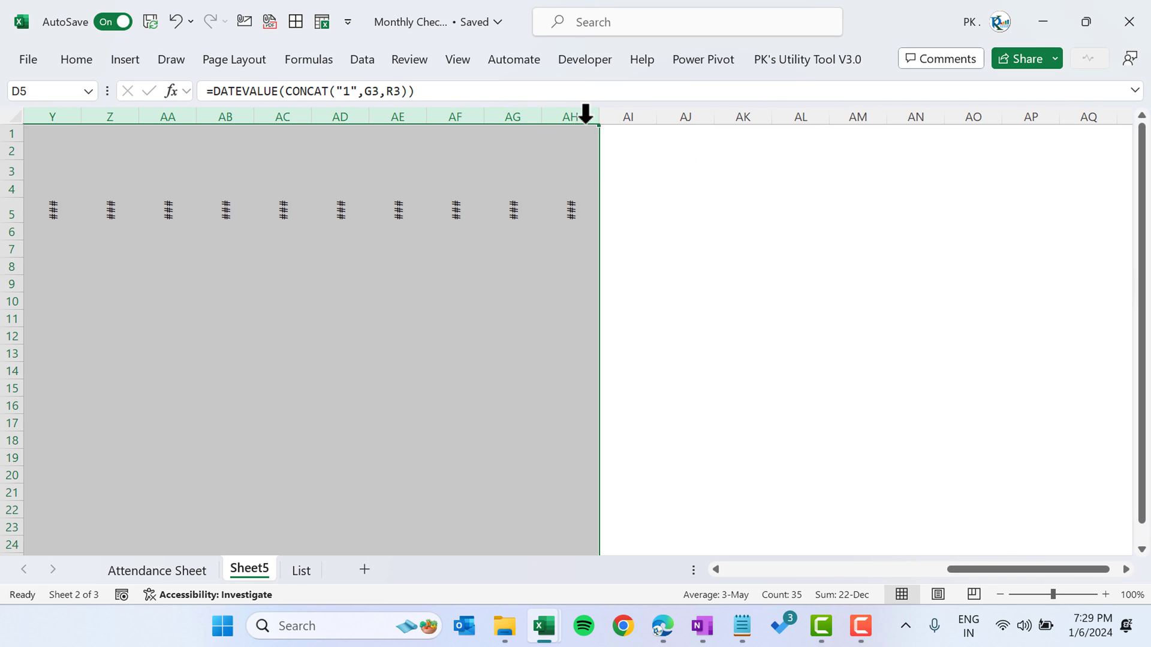
drag(599, 117, 557, 125)
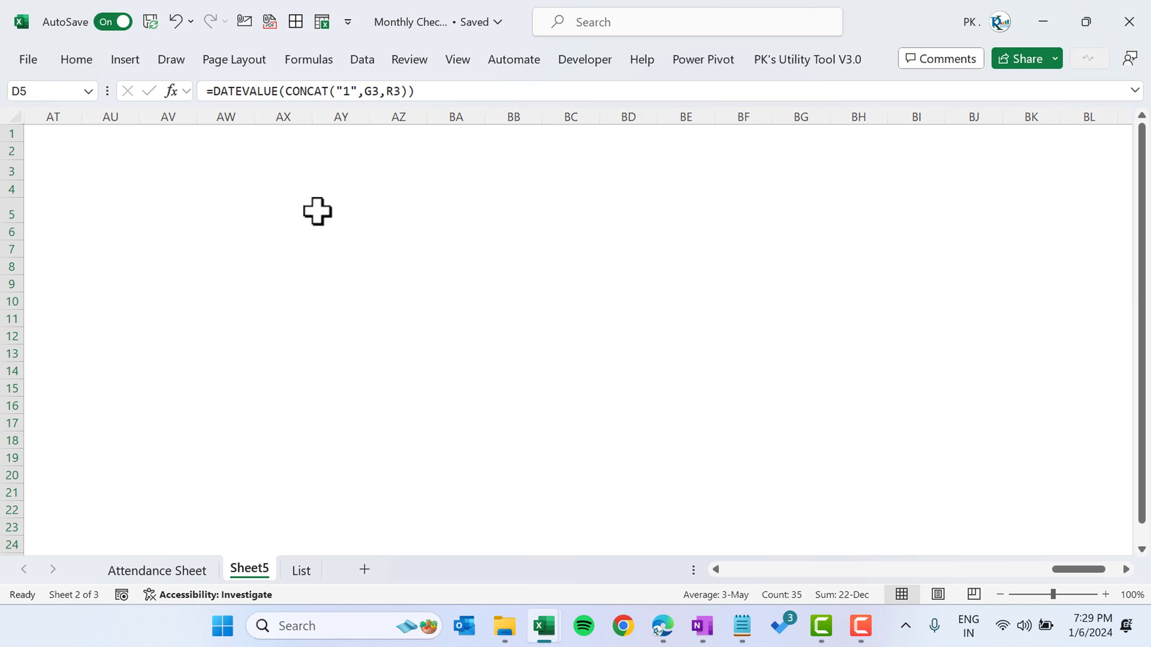
key(ctrl+Left)
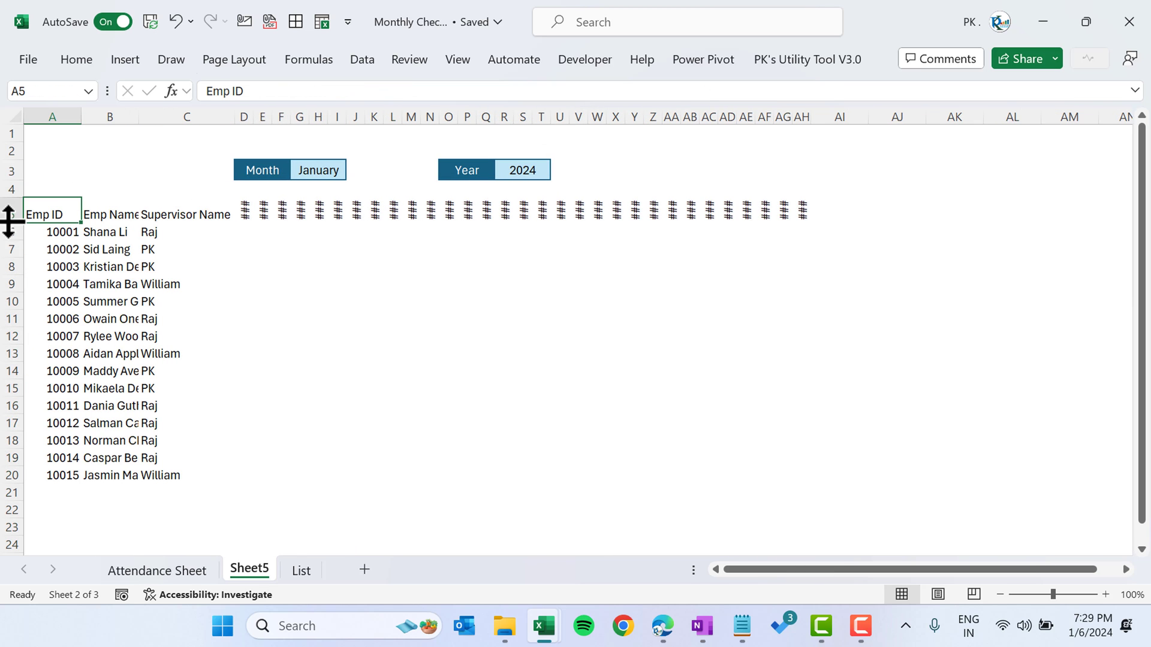
drag(11, 224, 12, 235)
click(584, 218)
drag(249, 219, 819, 221)
click(830, 221)
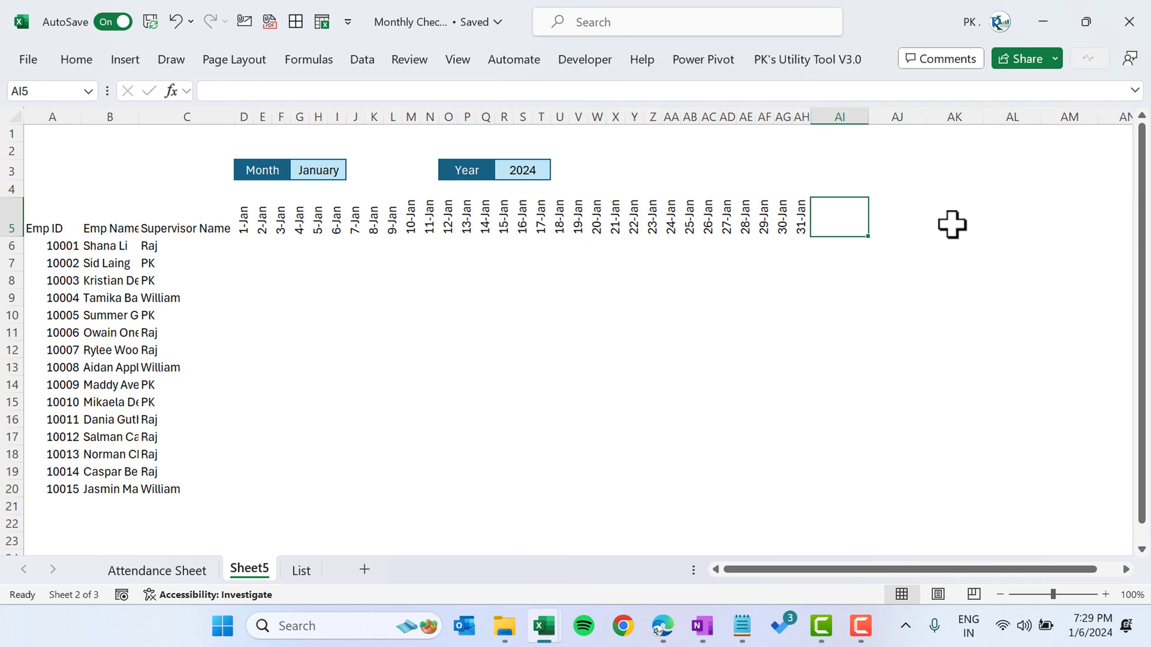
- Enter Present Count, Total Days and Attendance % in AI5, AJ5 and AK5
text(Prese)
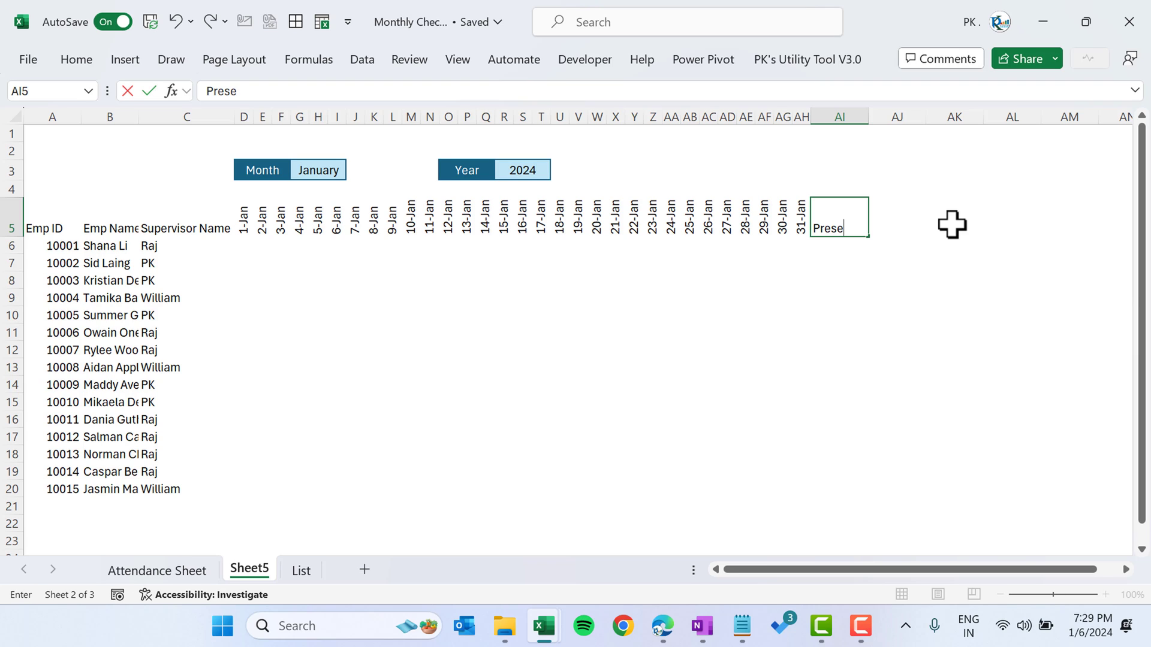
text(nt Count)
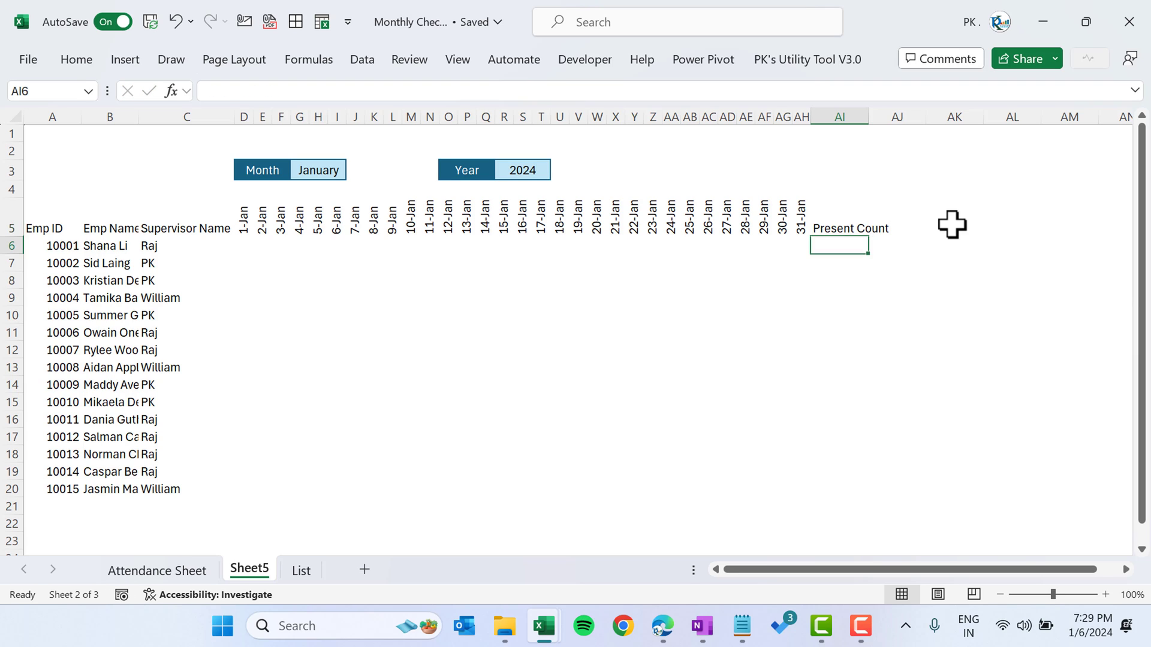
key(Tab)
text(Tot)
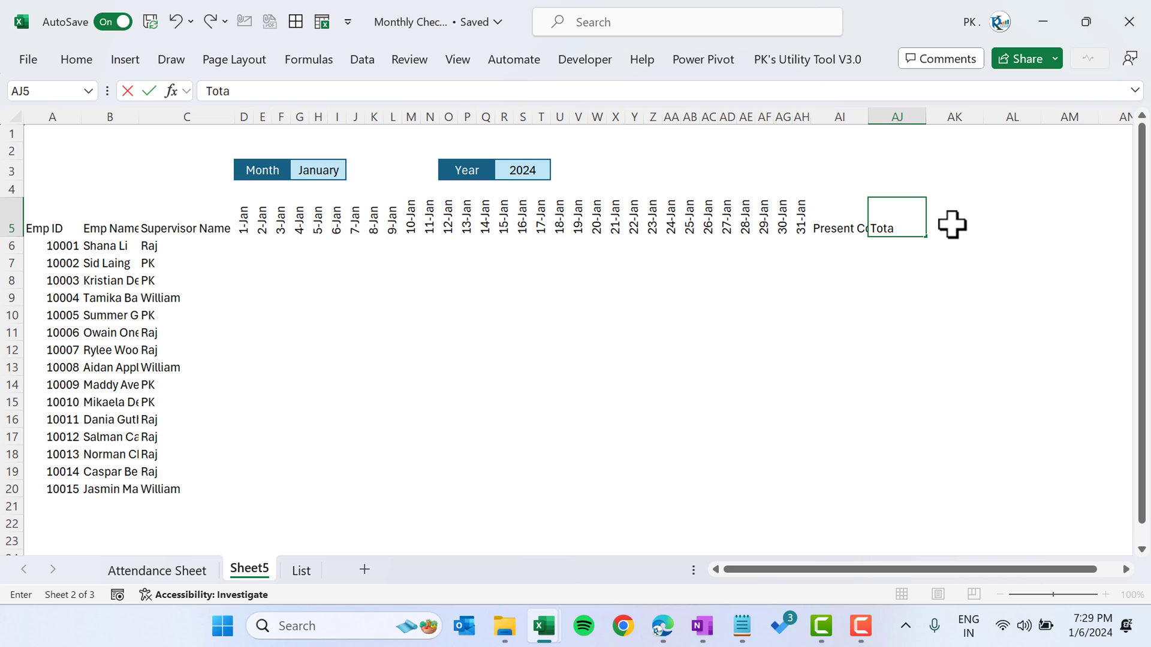
text(al Days)
key(Tab)
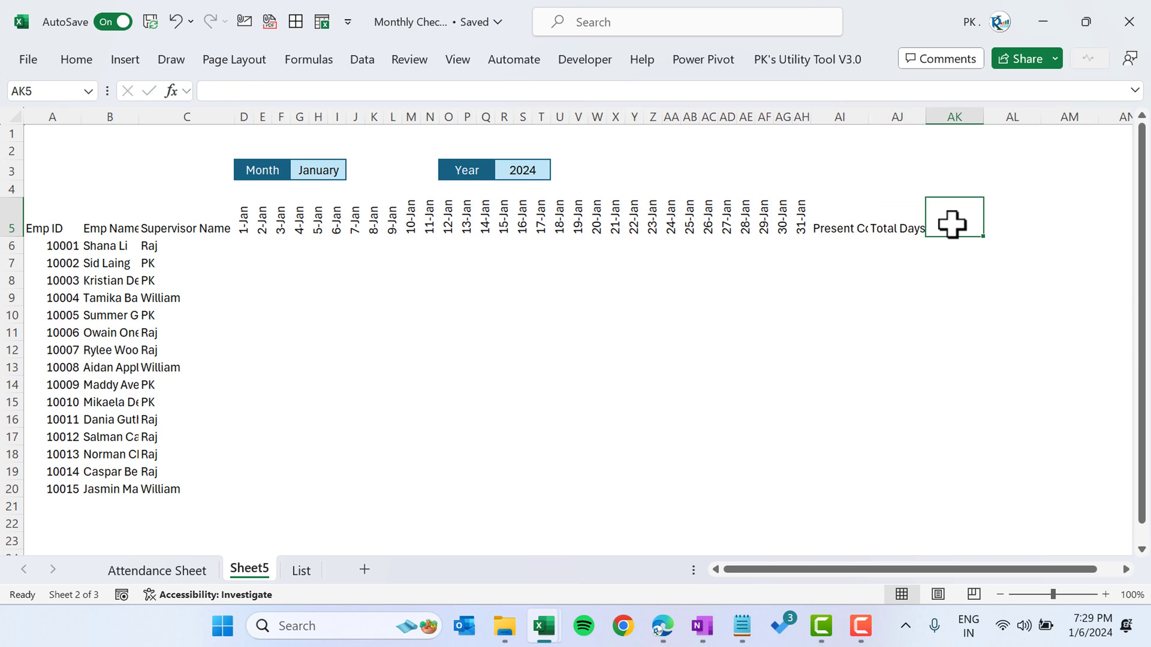
text(Attendance)
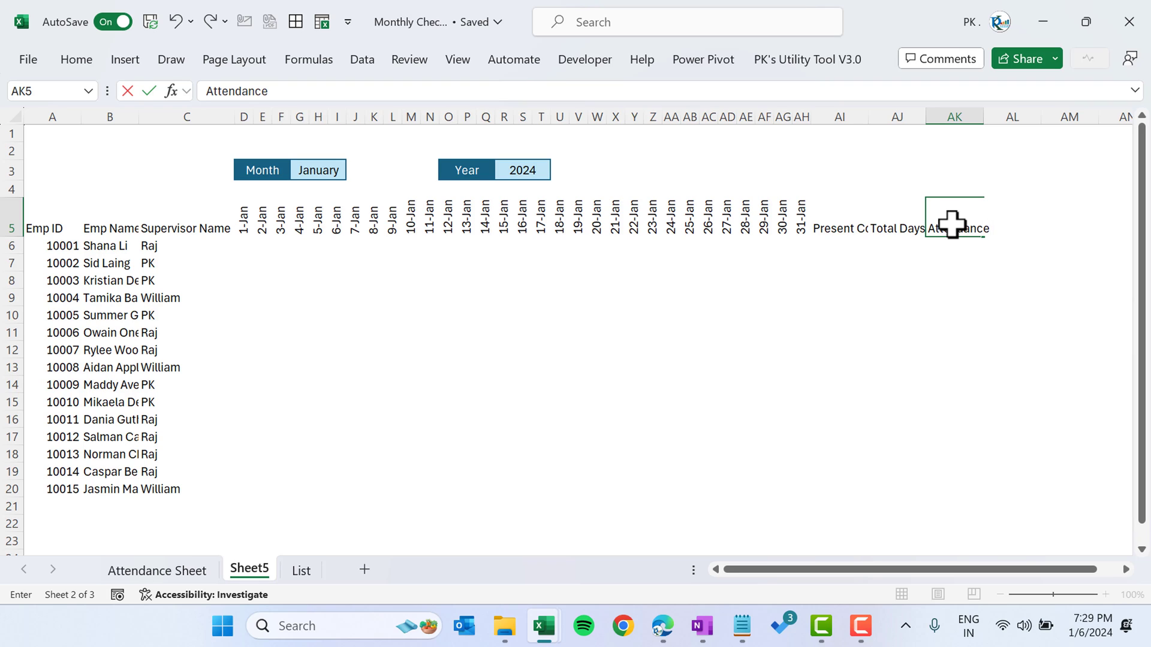
text( %)
key(Return)
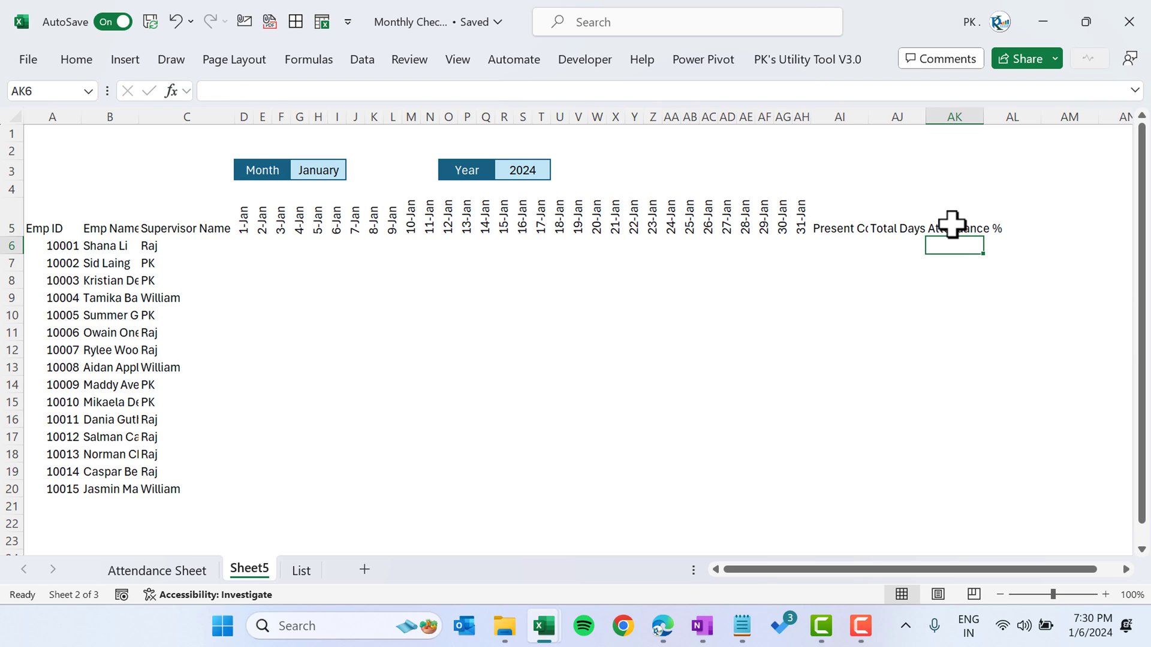
key(Left)
key(Left)
key(Up)
key(ctrl+Left)
key(Left)
key(Left)
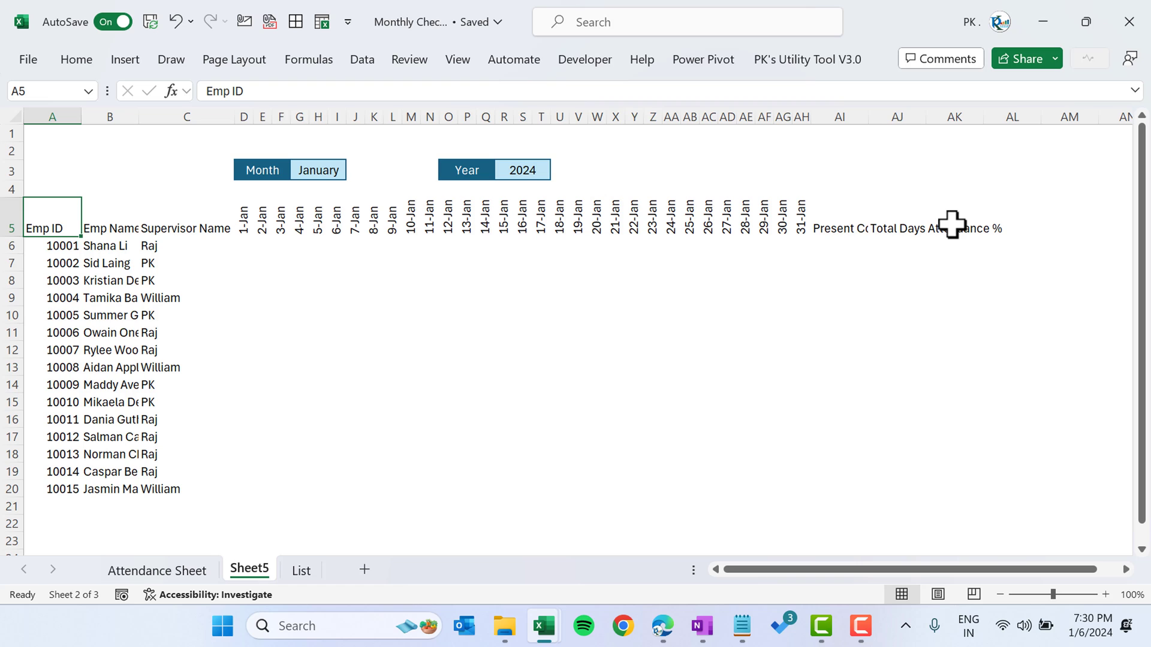
- Set the table text to font size 9, centred horizontally and vertically
key(ctrl+a)
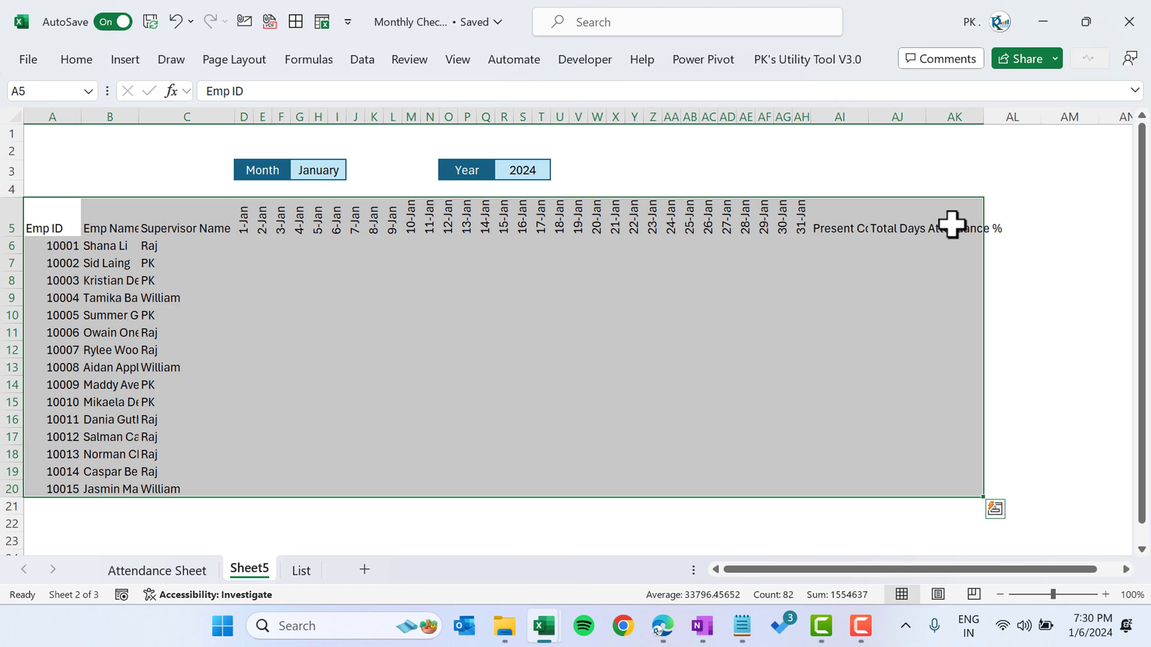
click(71, 65)
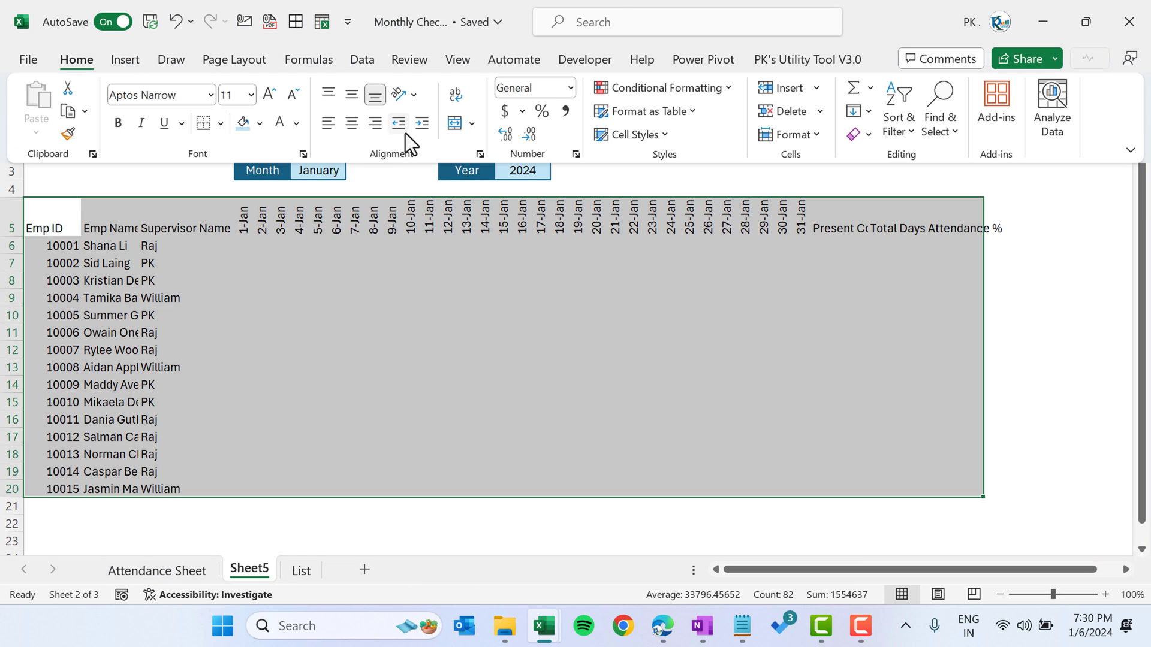
click(293, 96)
click(293, 96)
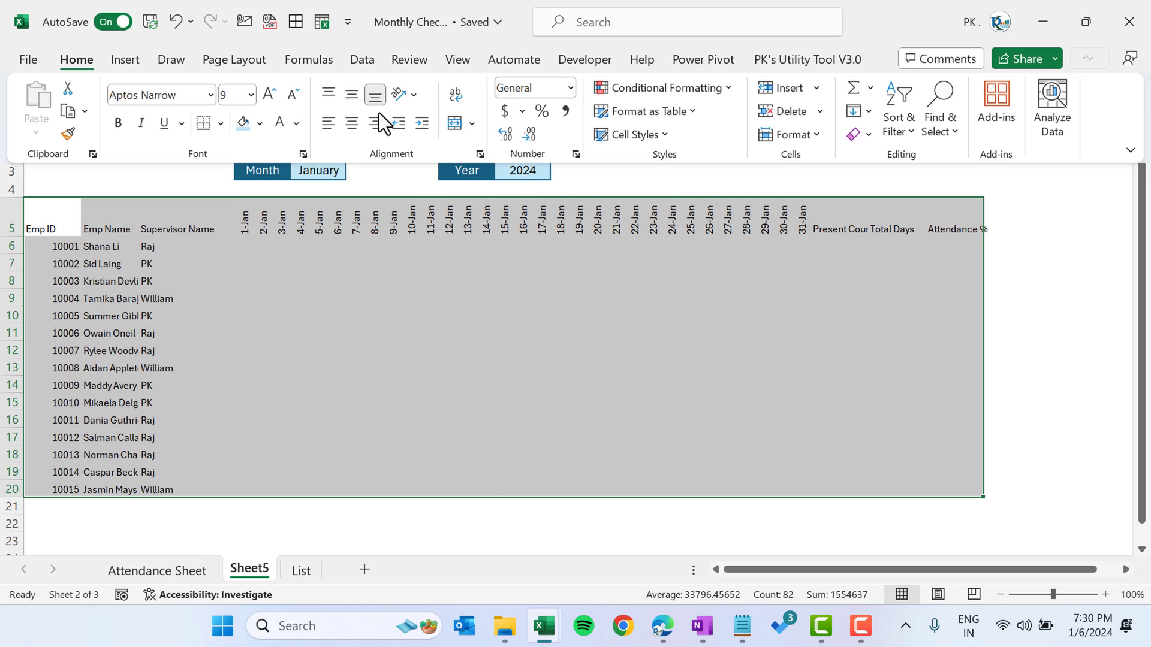
click(352, 124)
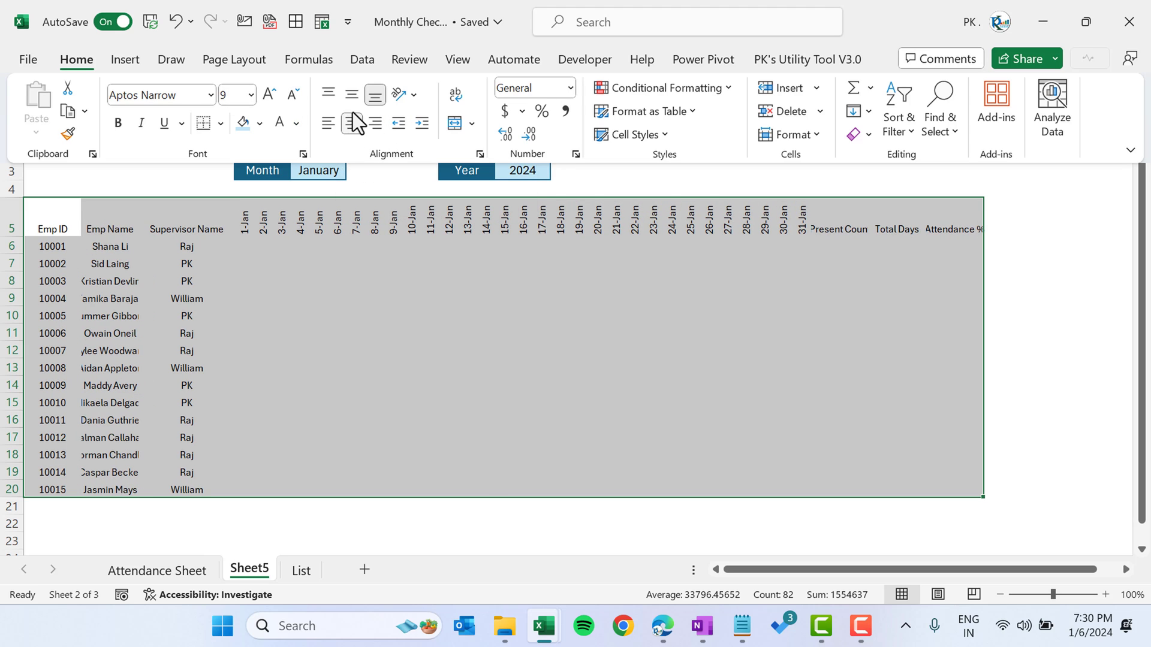
click(352, 96)
- Give the A5:C5 employee headings a dark blue fill with bold white text
click(97, 217)
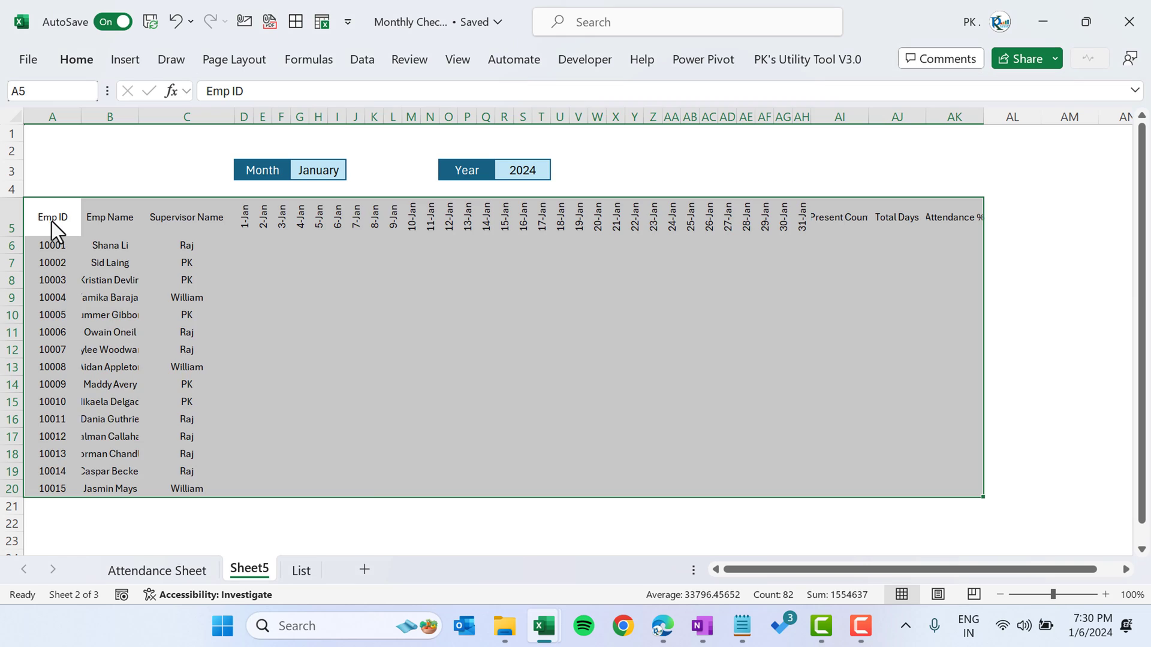
drag(52, 221, 217, 216)
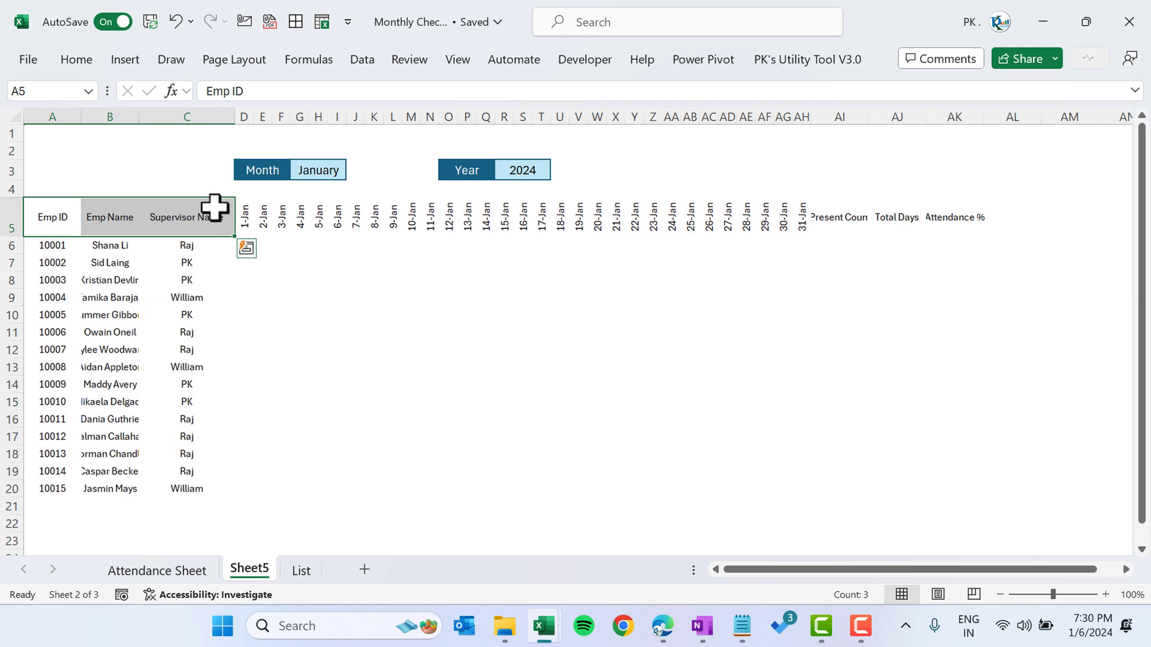
click(81, 61)
click(260, 124)
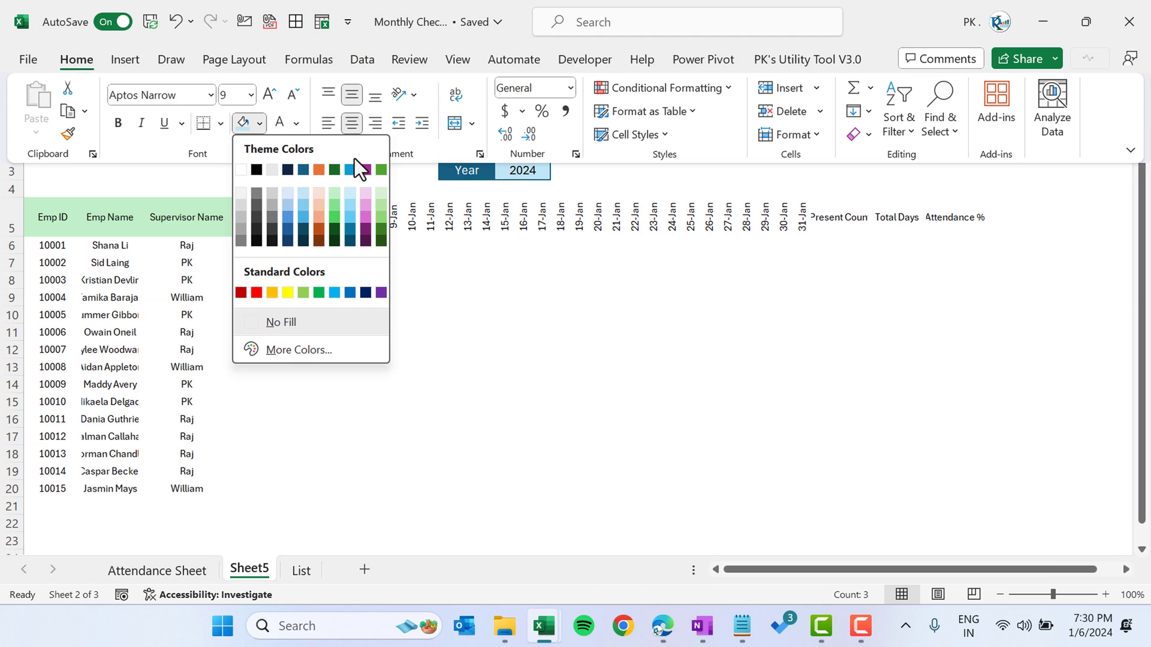
click(306, 169)
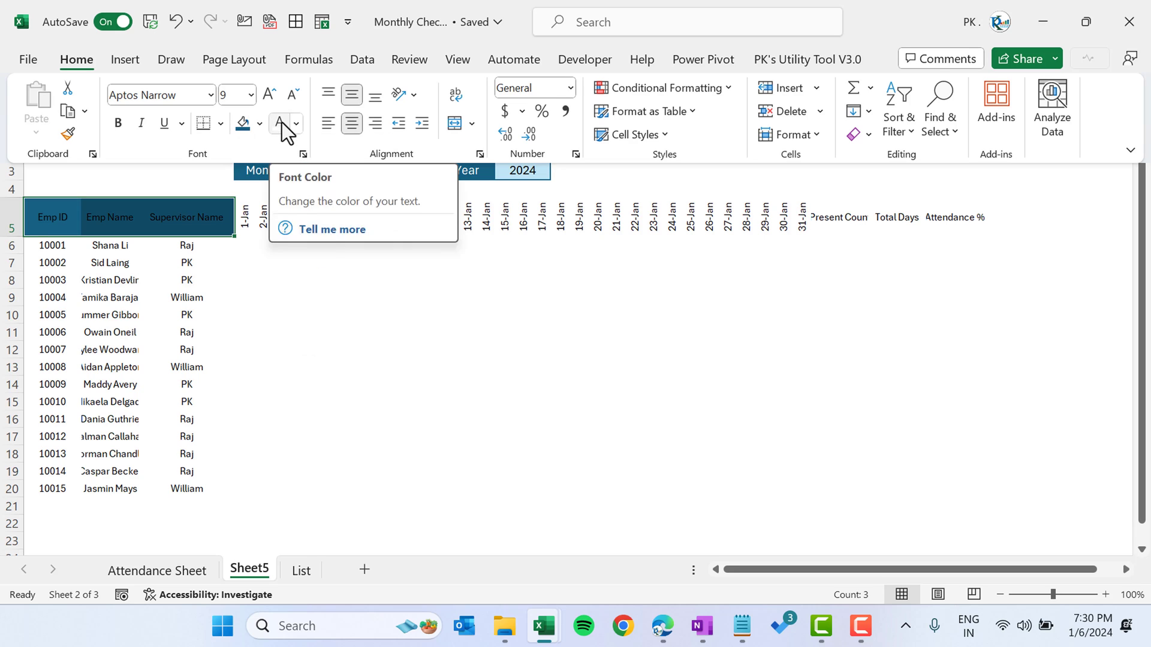
click(278, 124)
click(121, 124)
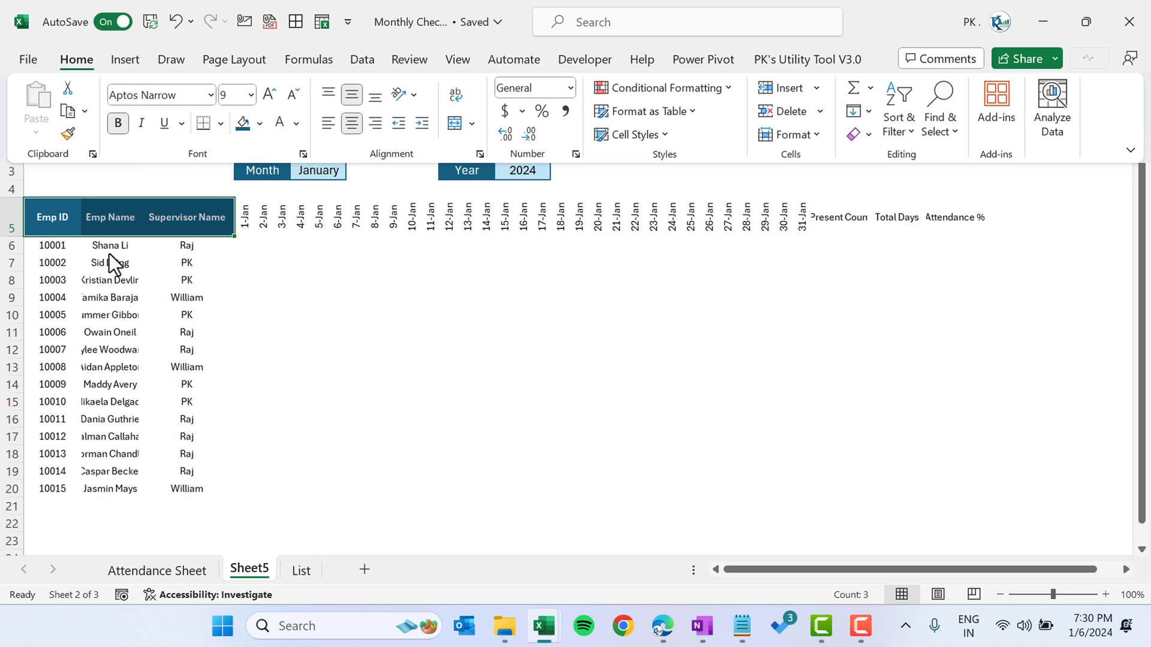
- Add light blue outline and inside borders to A5:C20
click(52, 213)
drag(58, 215, 196, 486)
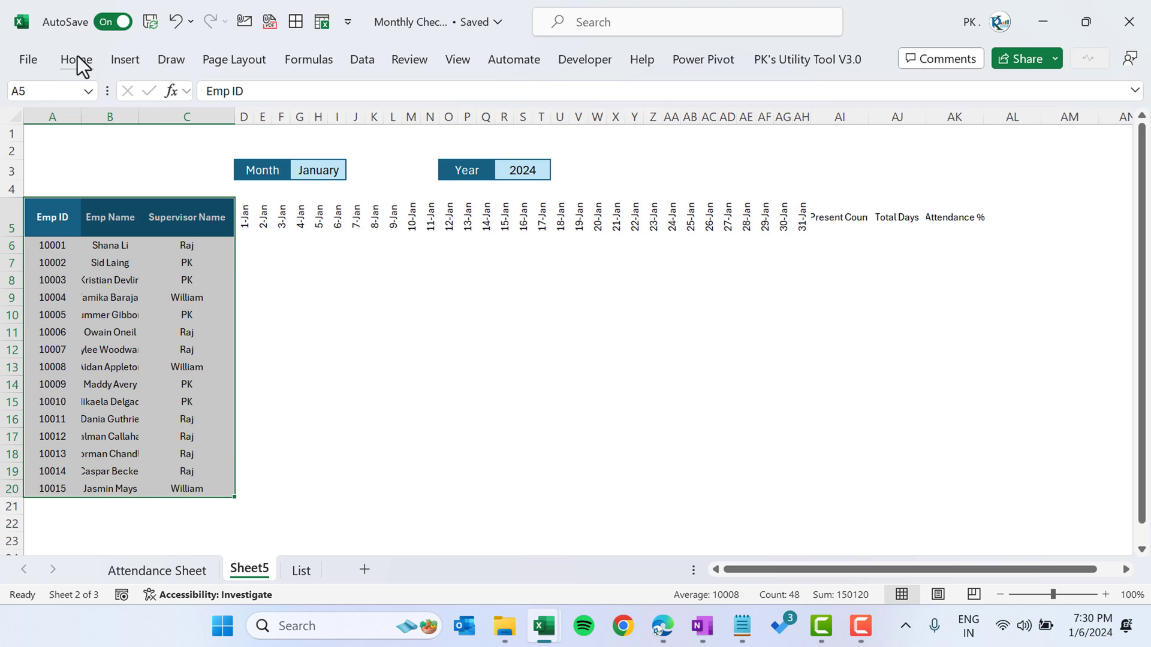
key(ctrl+1)
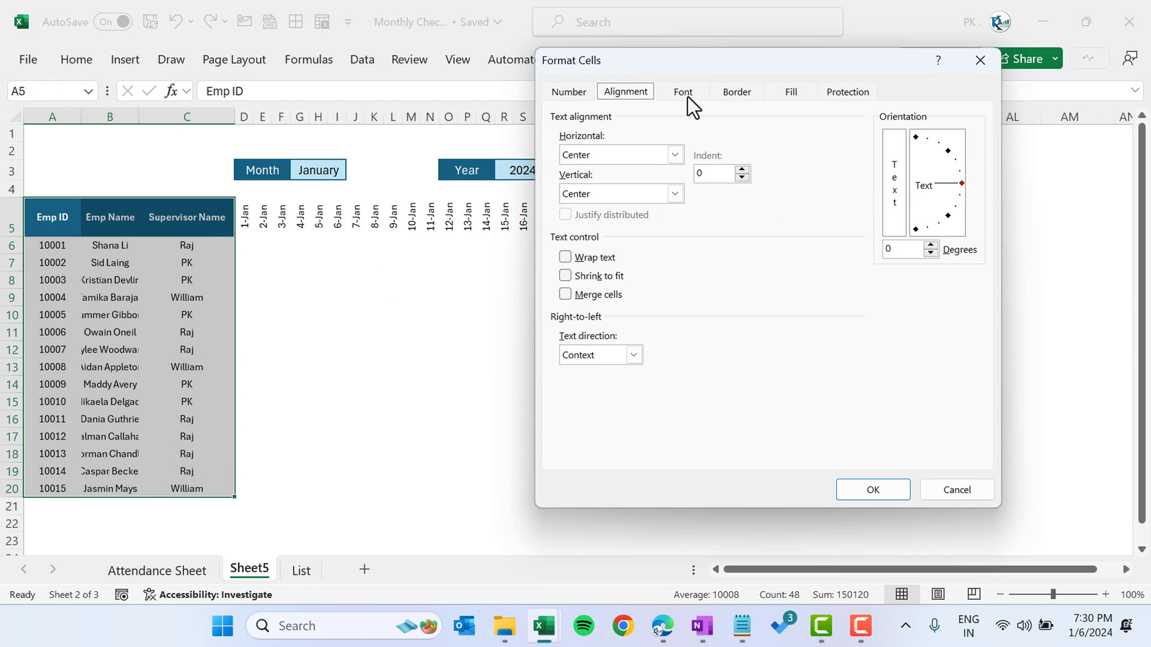
click(735, 92)
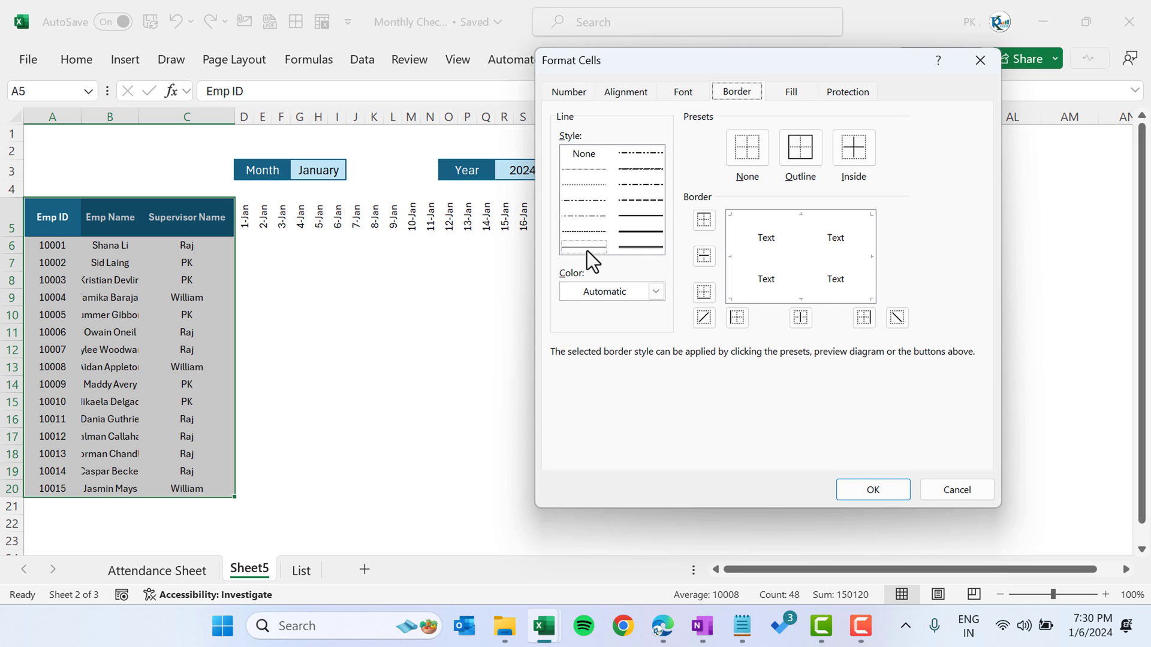
click(659, 293)
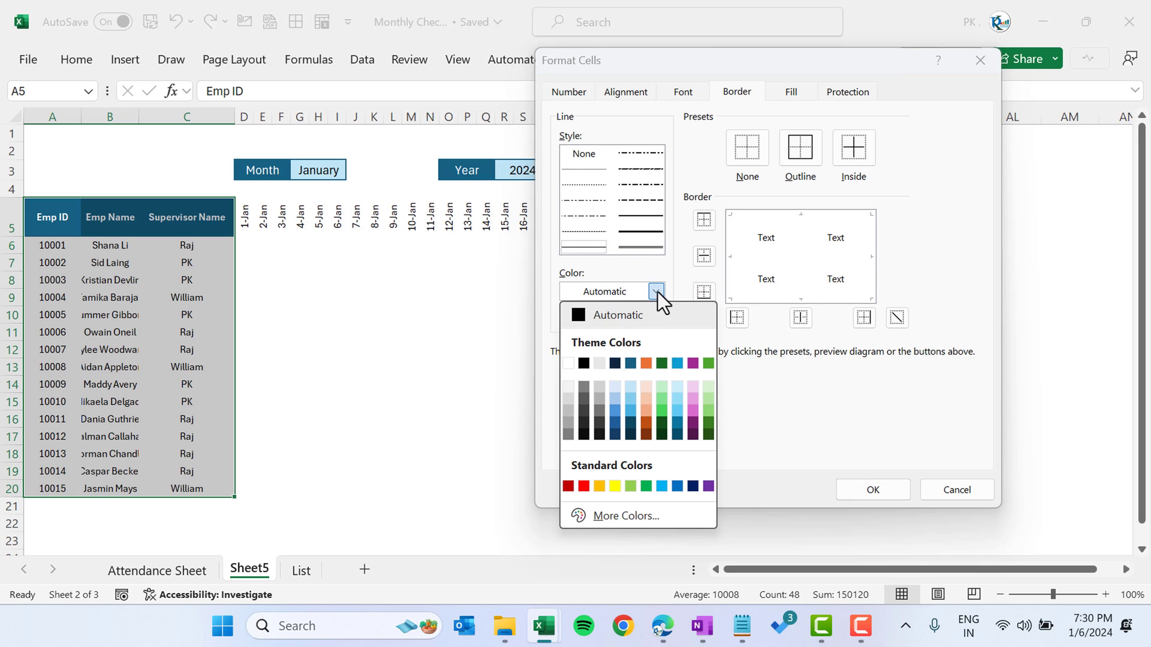
click(632, 389)
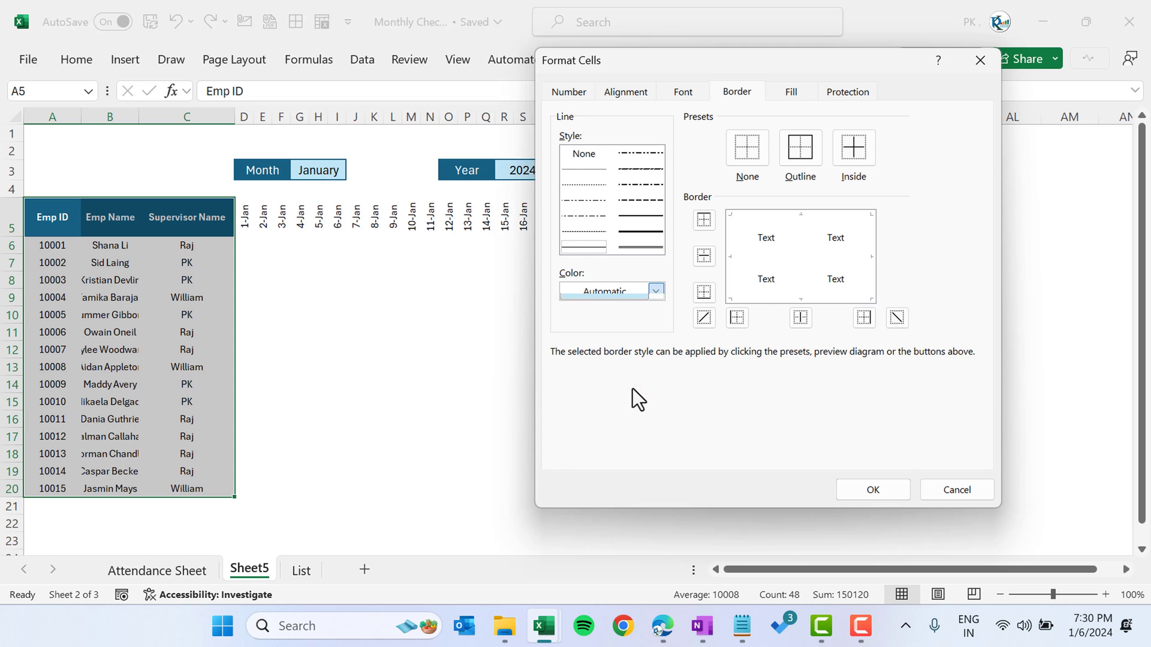
click(810, 144)
click(851, 146)
click(879, 489)
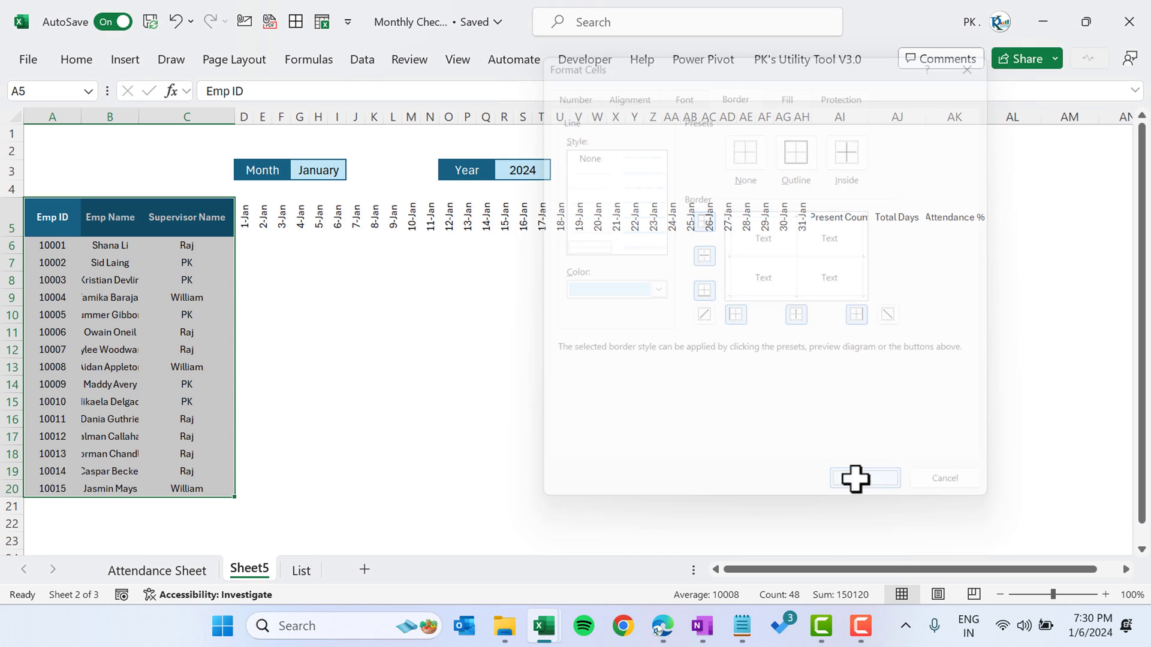
- Fill the 31 date headers D5:AH5 with blue
click(276, 214)
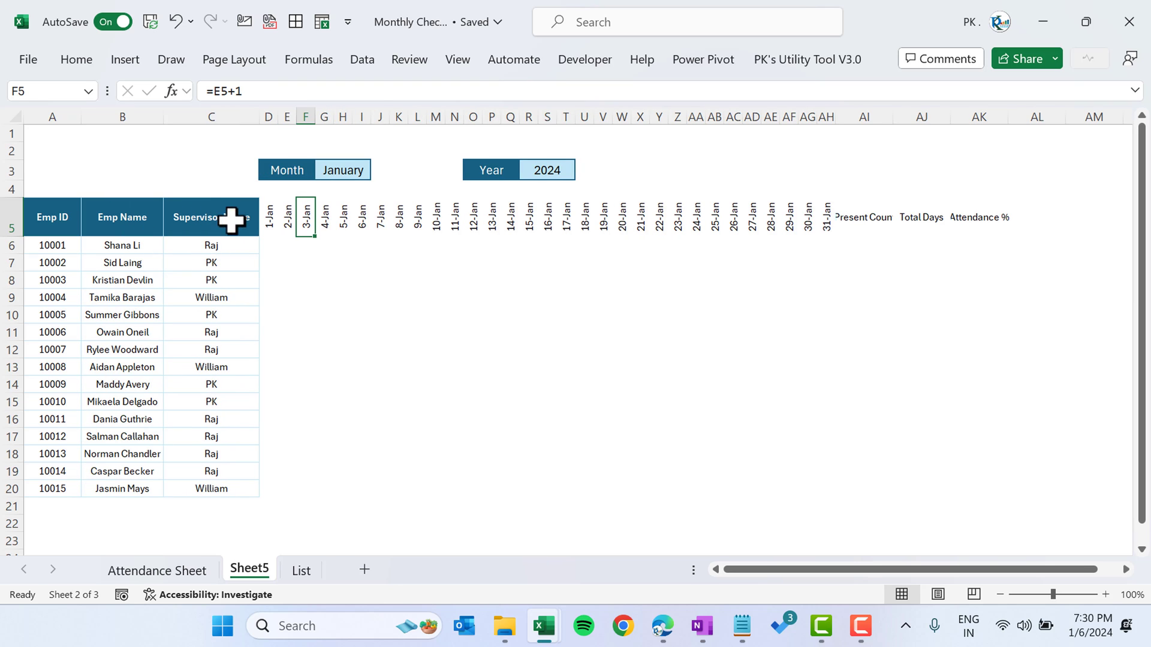
click(270, 217)
shift+click(829, 226)
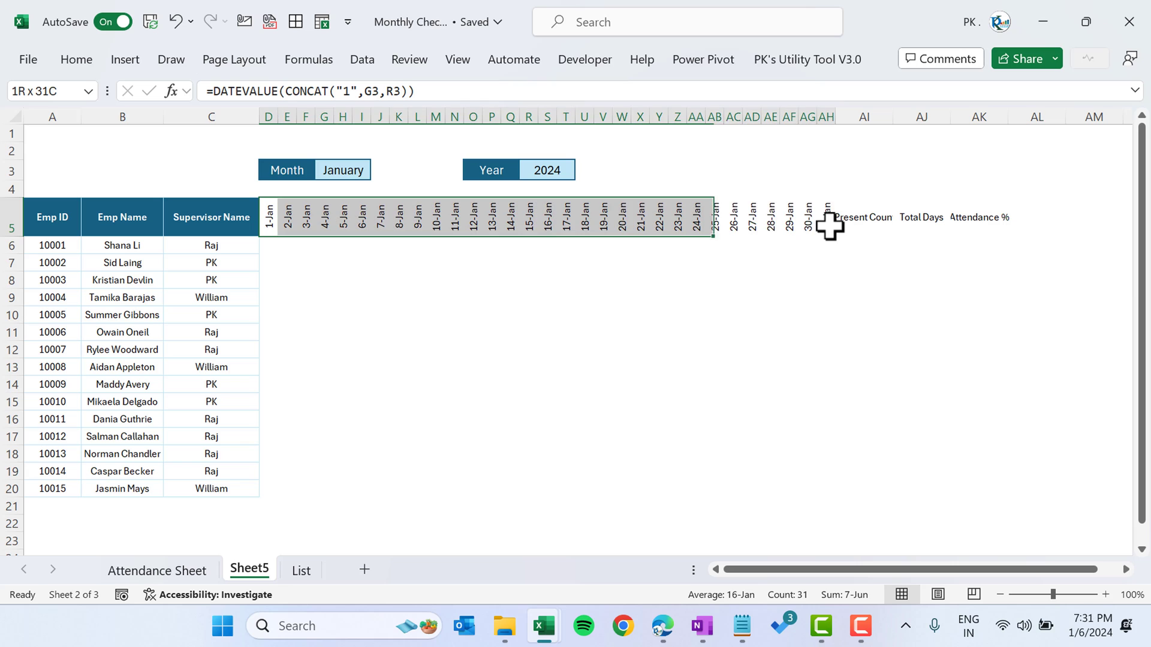
click(78, 59)
click(259, 124)
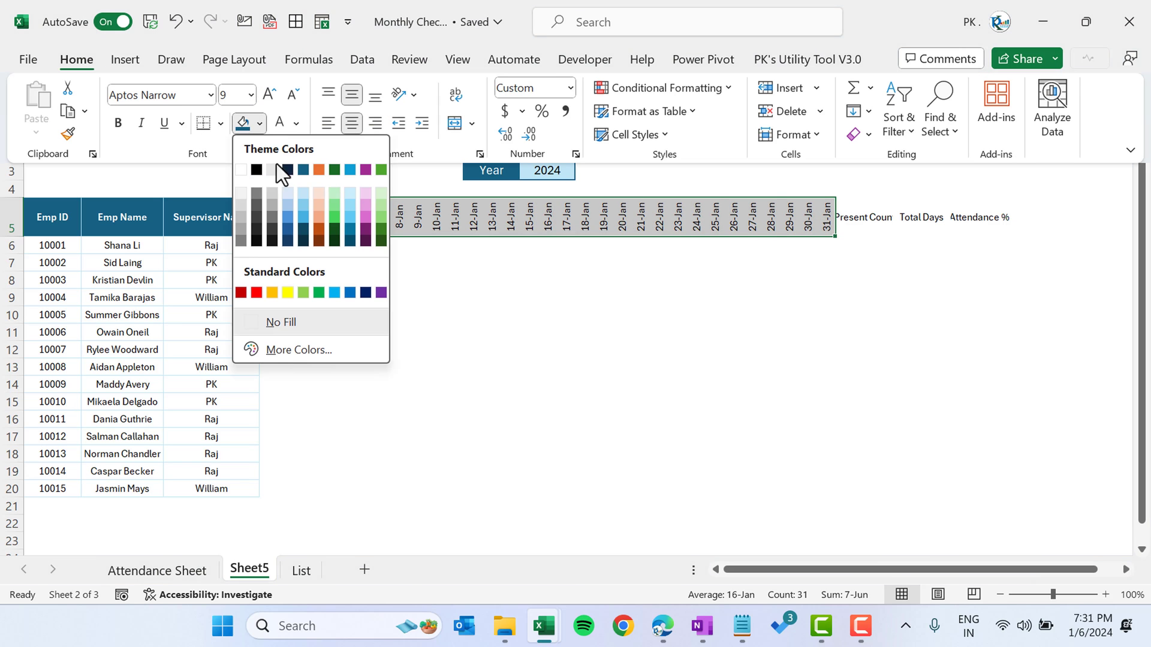
click(351, 171)
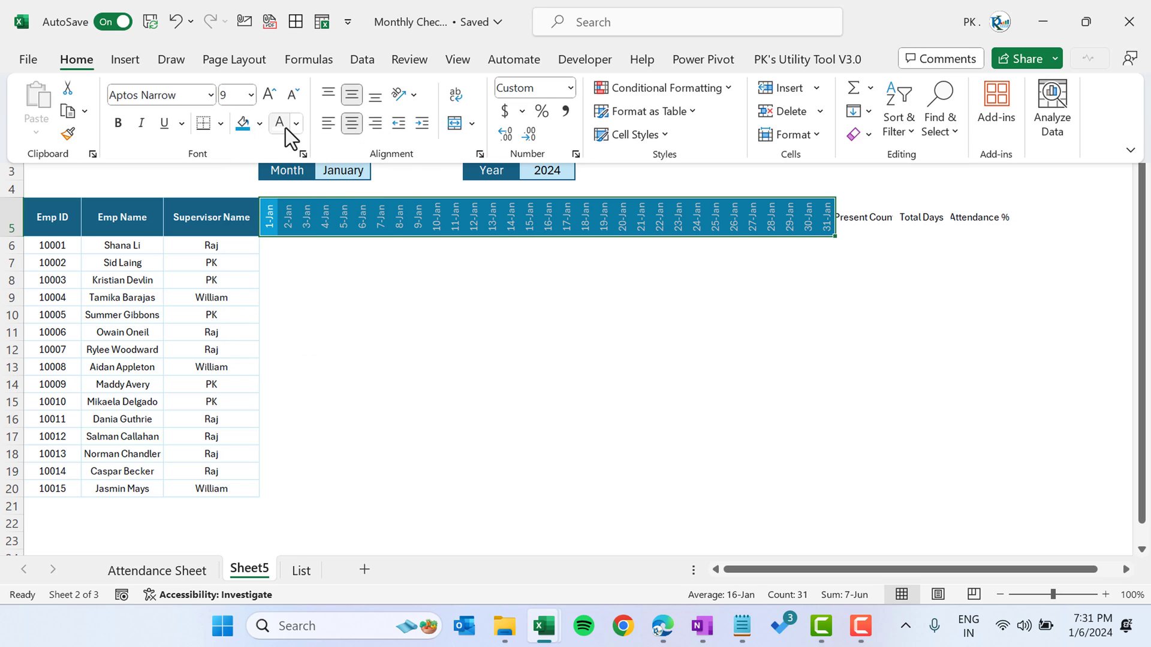
- Add blue outline and inside borders across the D5:AH20 grid
click(269, 217)
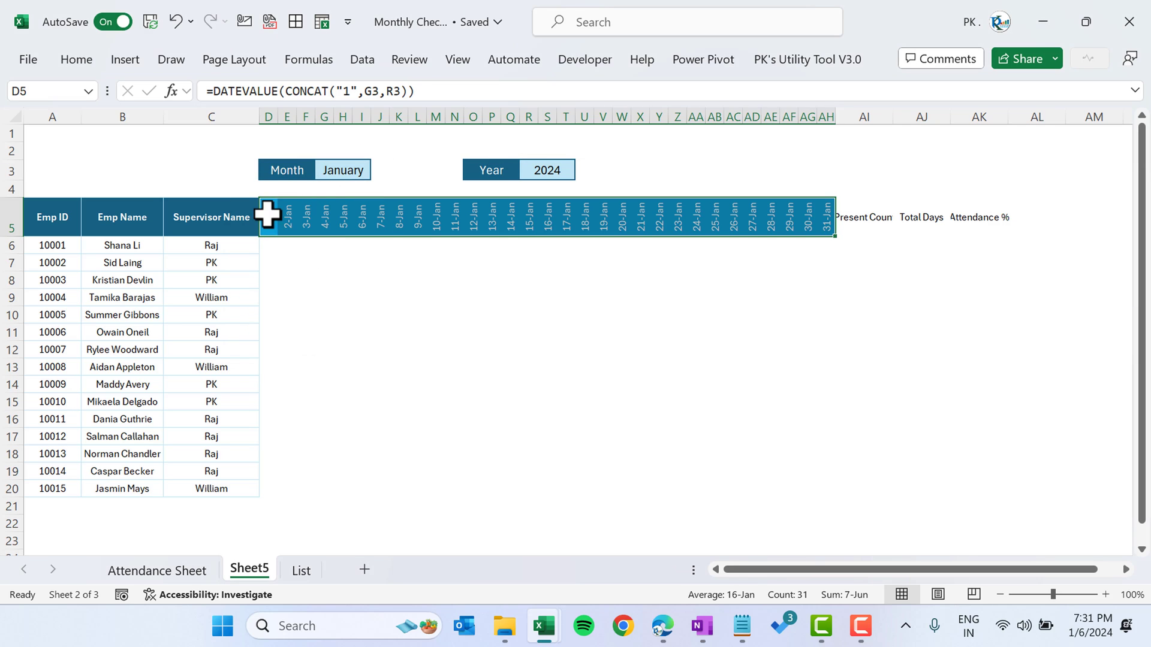
drag(268, 217, 816, 479)
key(ctrl+1)
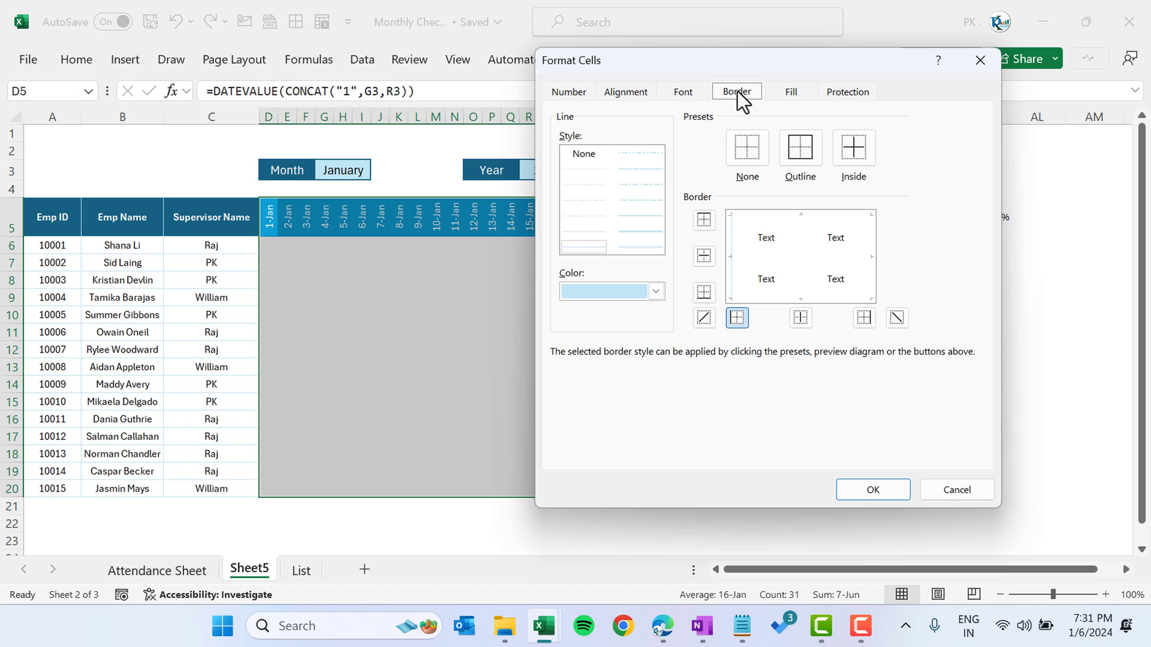
click(660, 291)
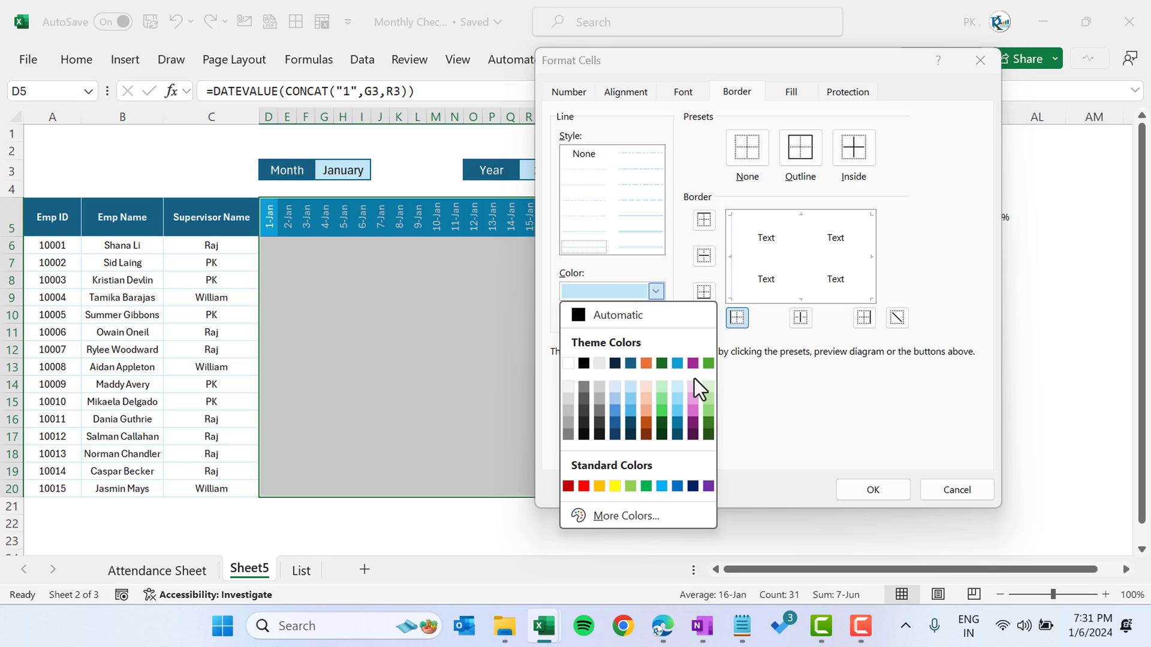
click(678, 363)
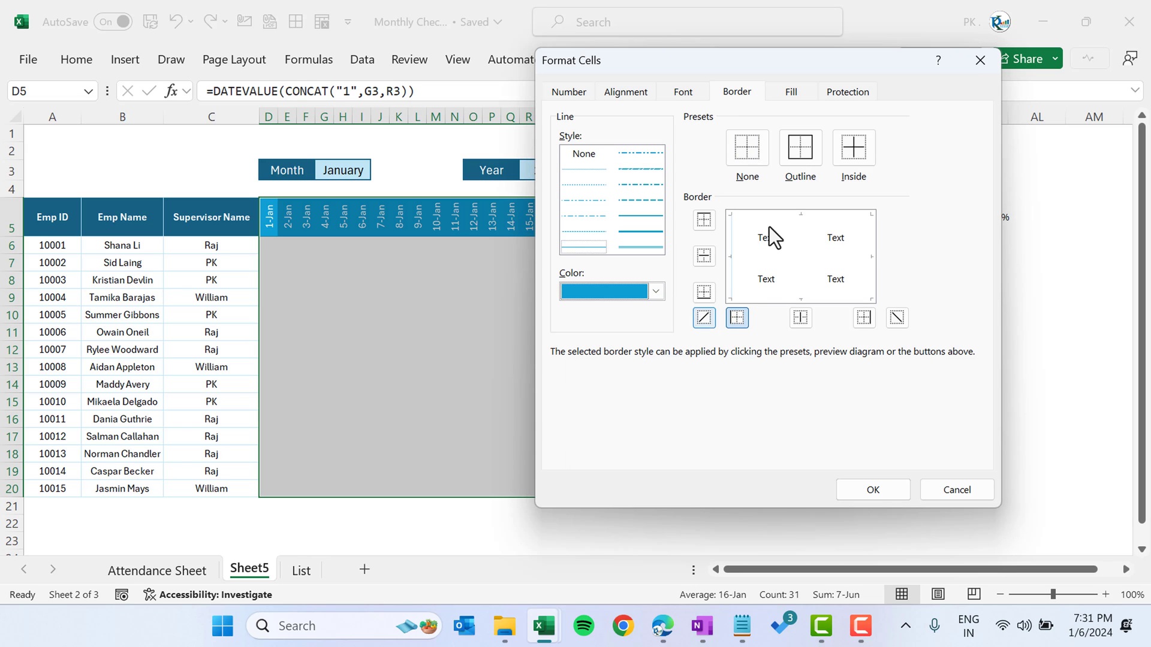
click(801, 150)
click(861, 153)
click(873, 490)
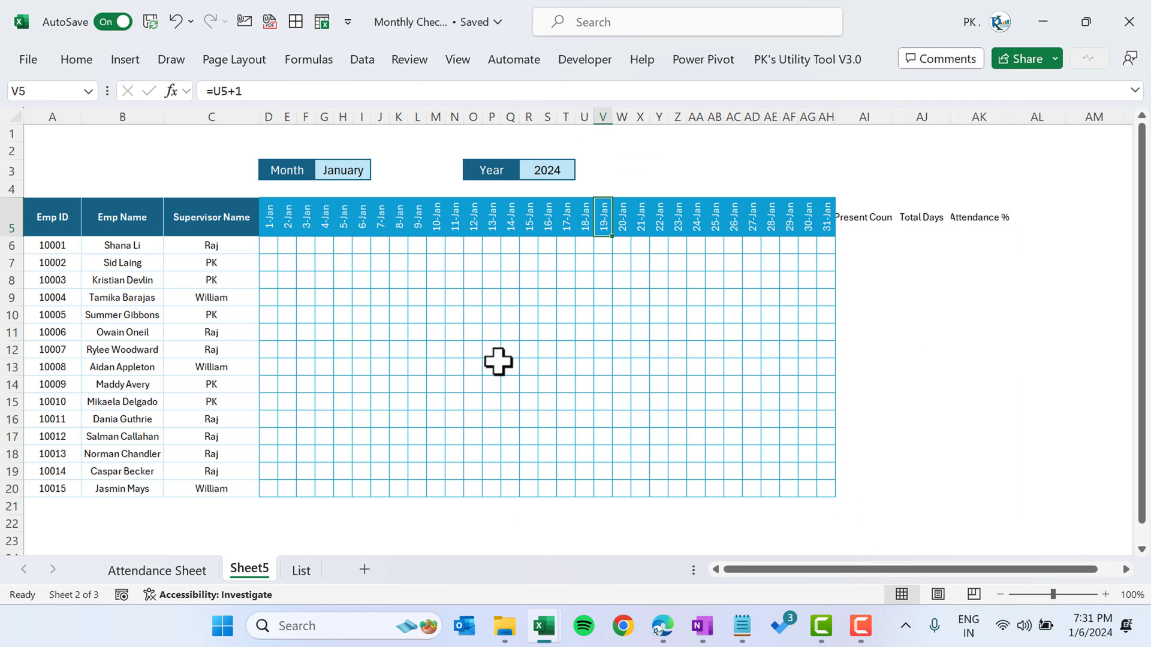
- Give the AI5:AK5 summary headers an orange fill with bold white text
drag(857, 217, 980, 219)
click(89, 66)
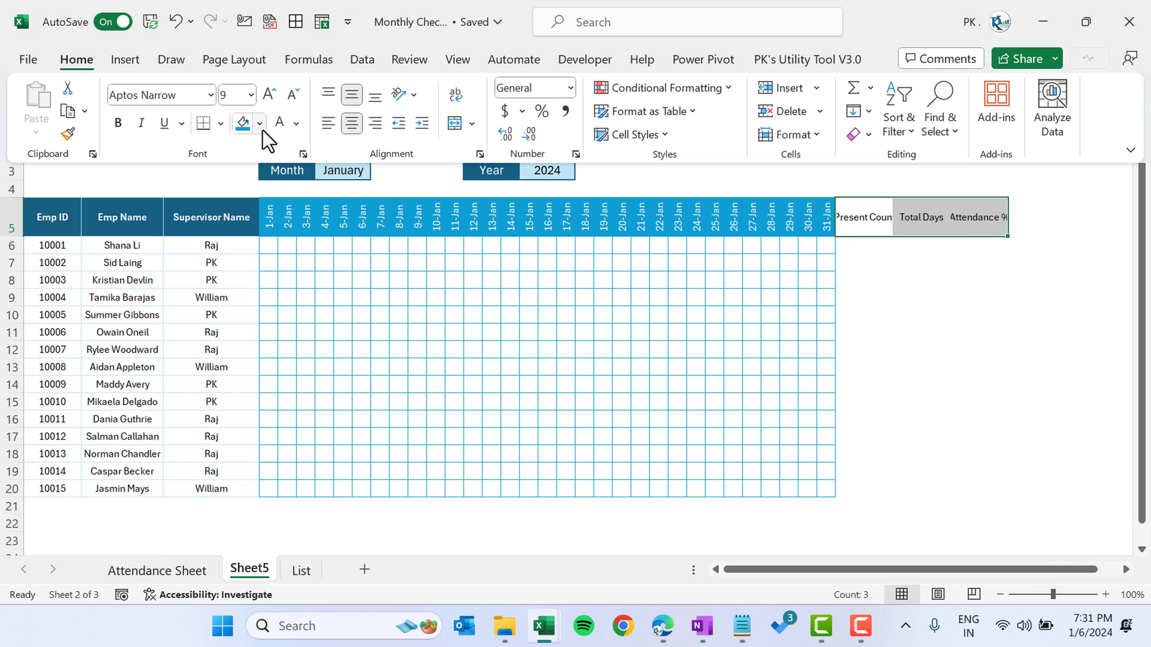
click(260, 124)
click(319, 170)
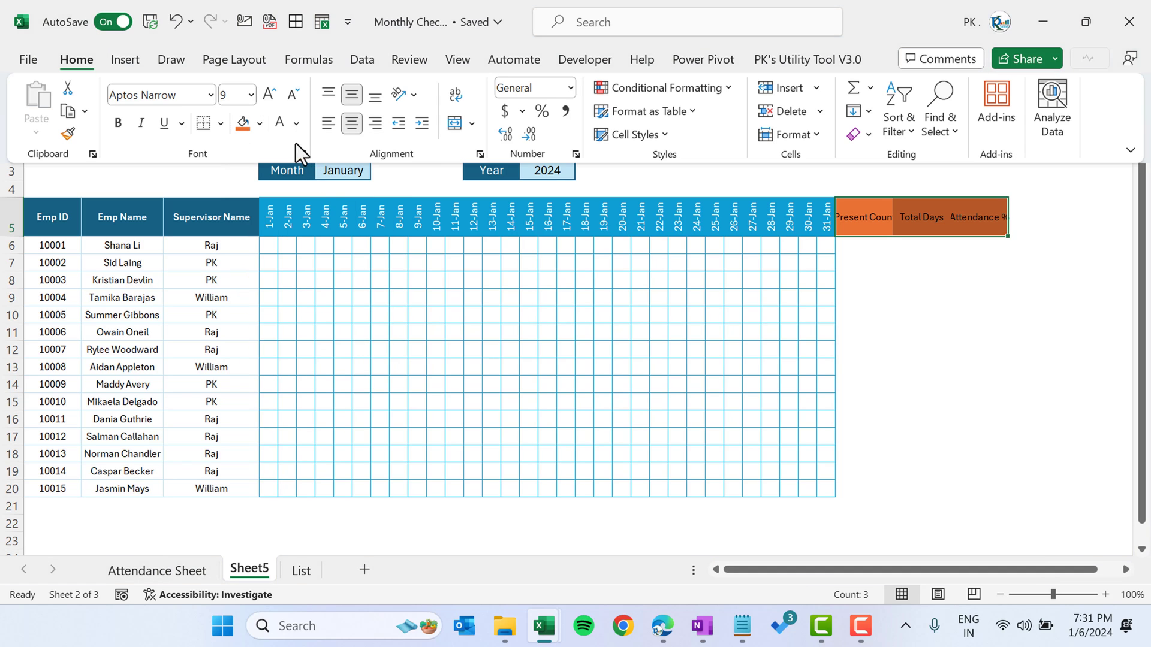
click(279, 122)
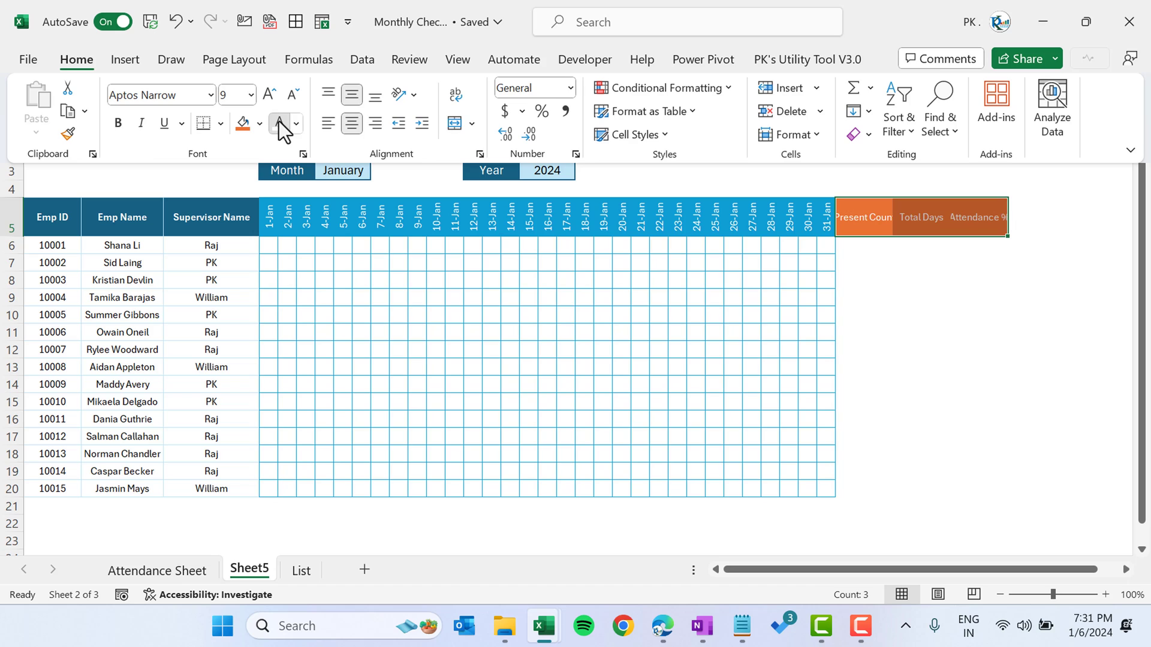
click(117, 124)
- Add thin light orange outline and inside borders to AI5:AK20
drag(892, 216, 990, 472)
key(ctrl+1)
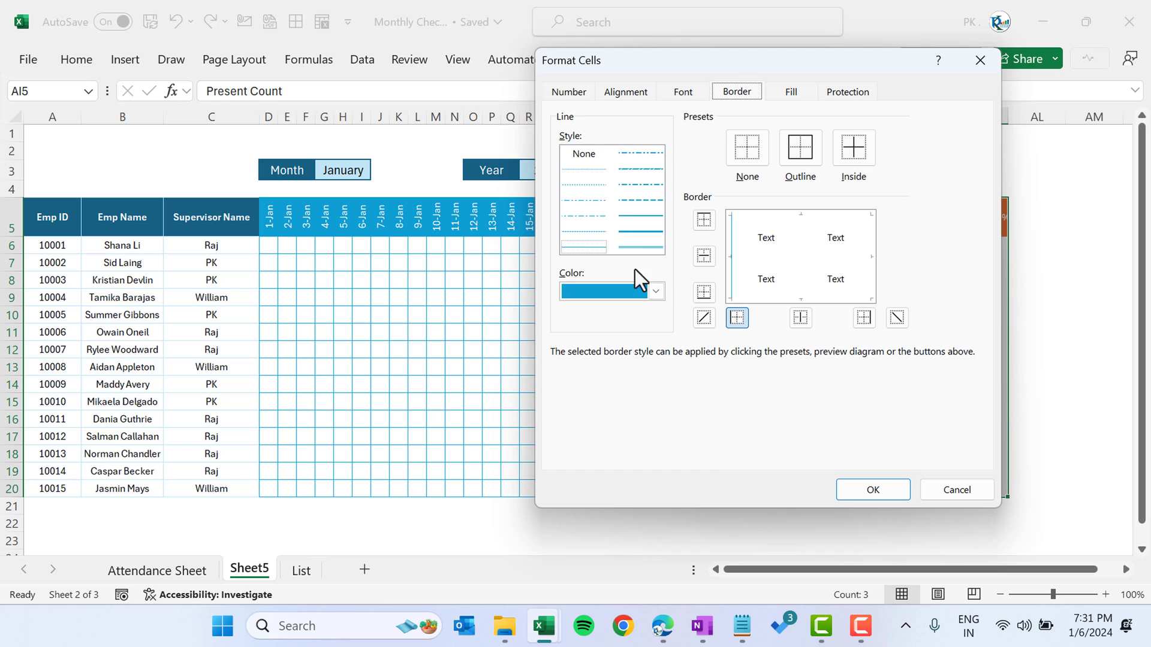
click(657, 292)
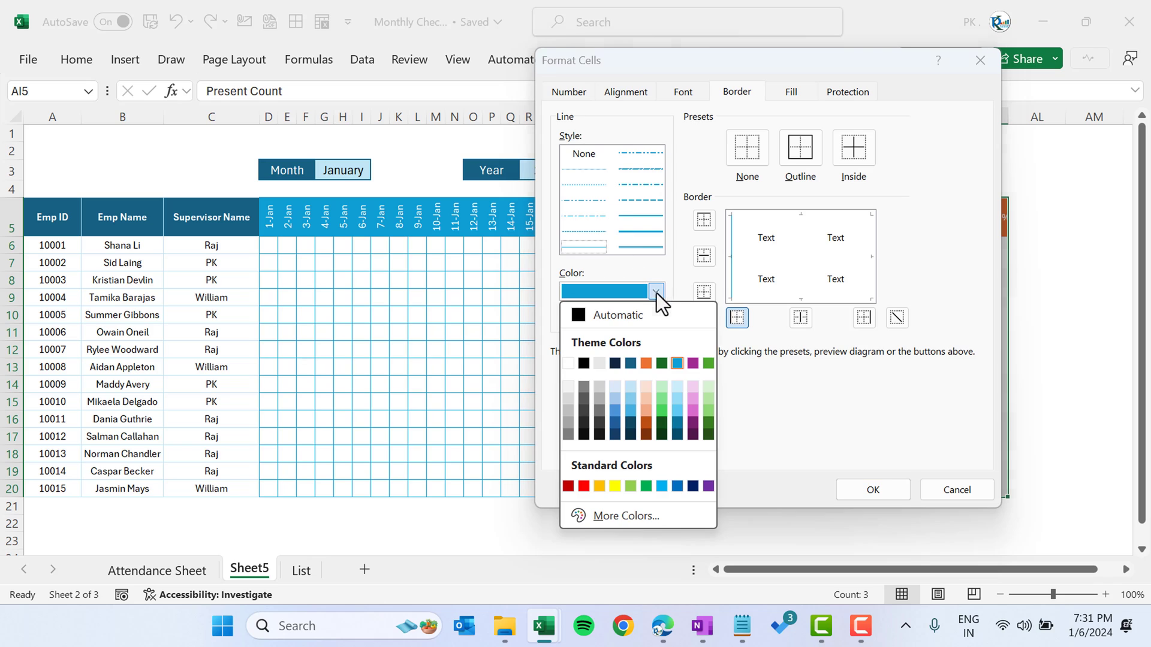
click(649, 400)
click(593, 246)
click(801, 149)
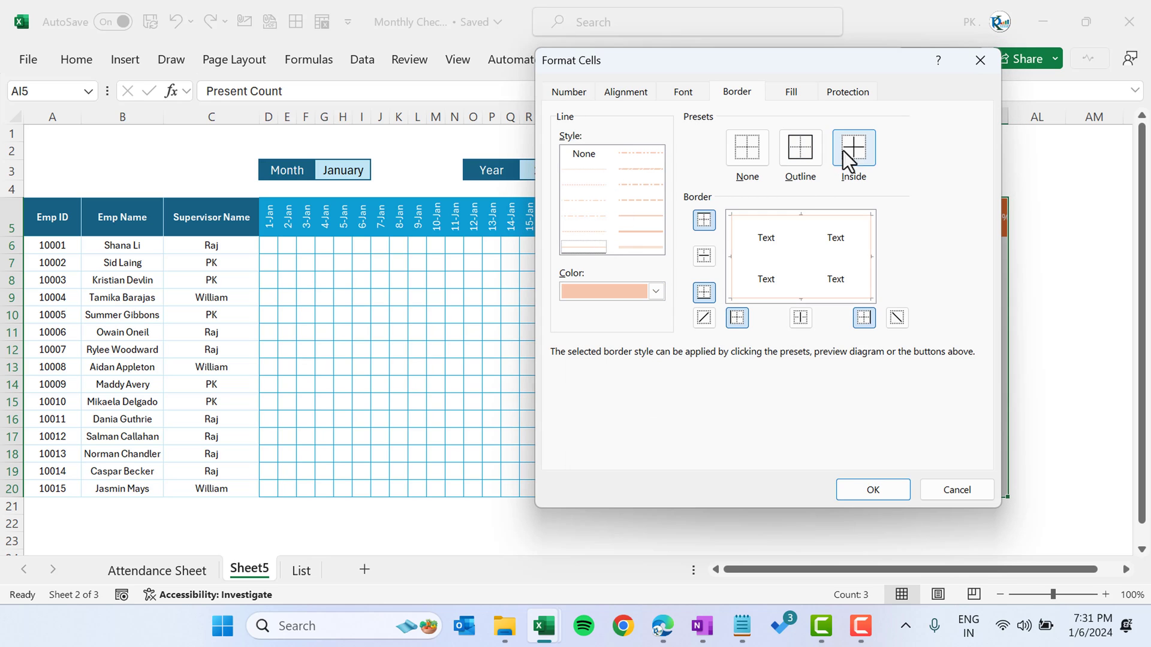
click(846, 150)
click(871, 491)
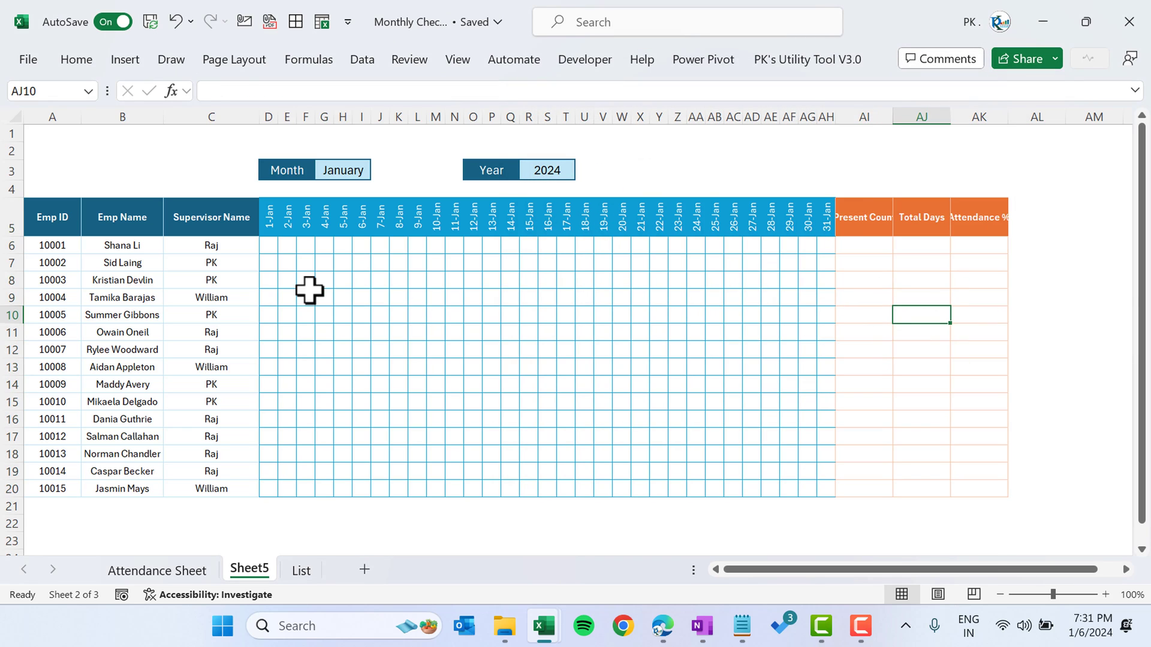
- Widen the Present Count, Total Days and Attendance % columns
drag(867, 117, 1036, 117)
click(1028, 211)
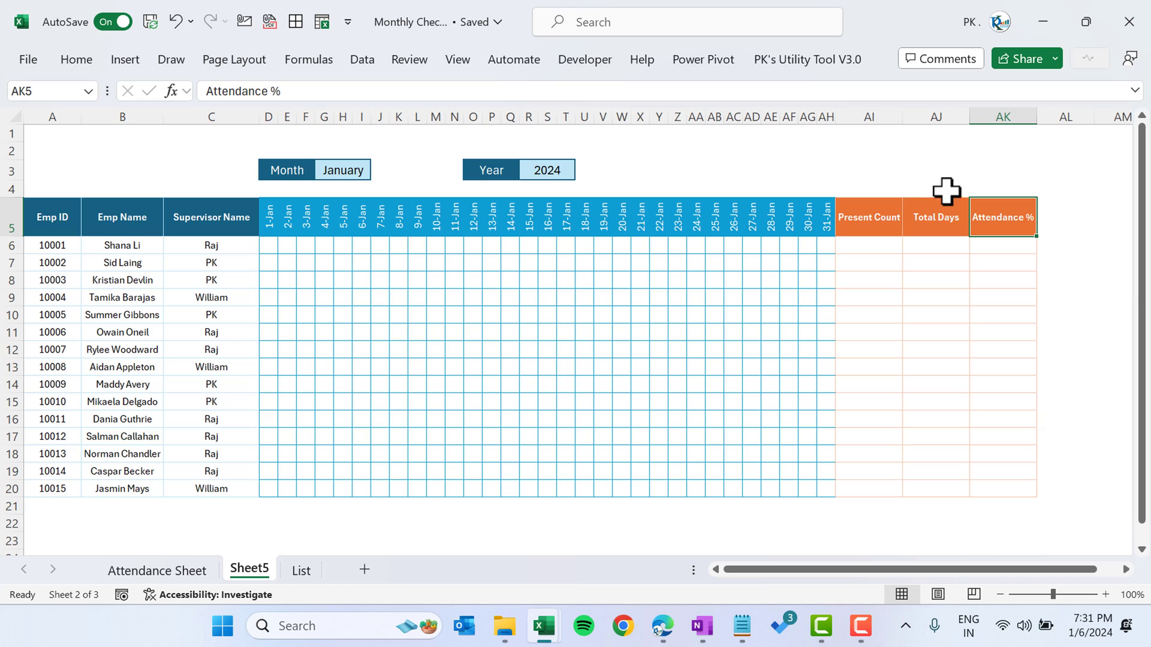
click(896, 210)
drag(45, 137, 1013, 138)
- Merge and centre row 1 across the table, fill it dark green, and enlarge the font
click(25, 134)
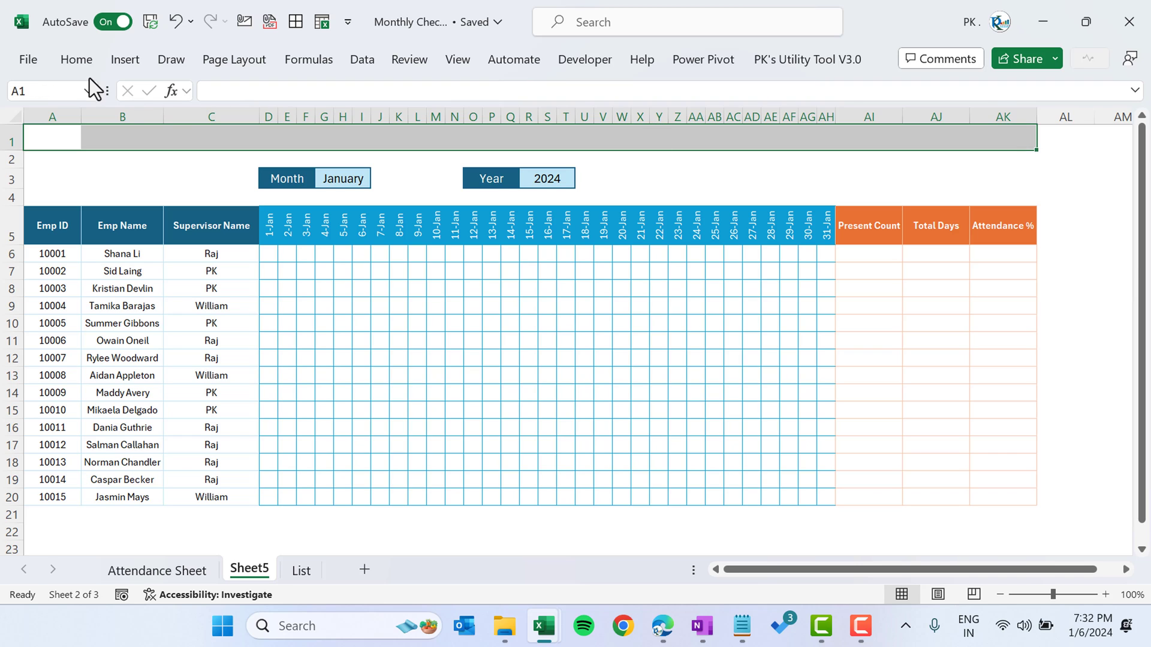
click(77, 60)
click(463, 124)
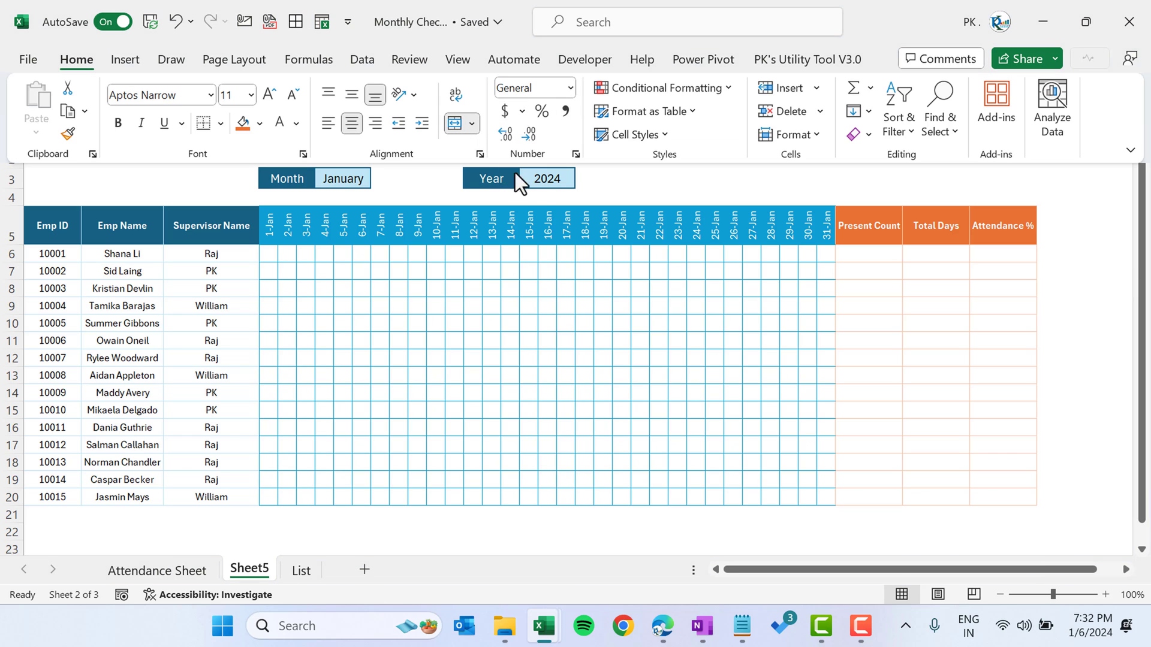
click(260, 123)
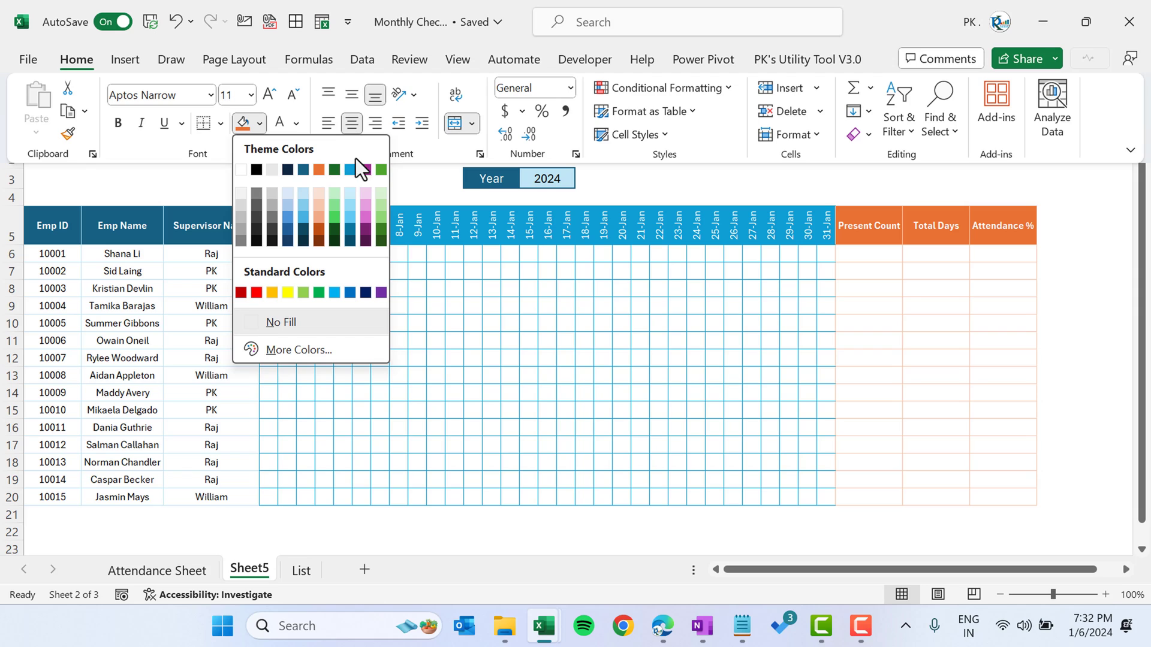
click(334, 169)
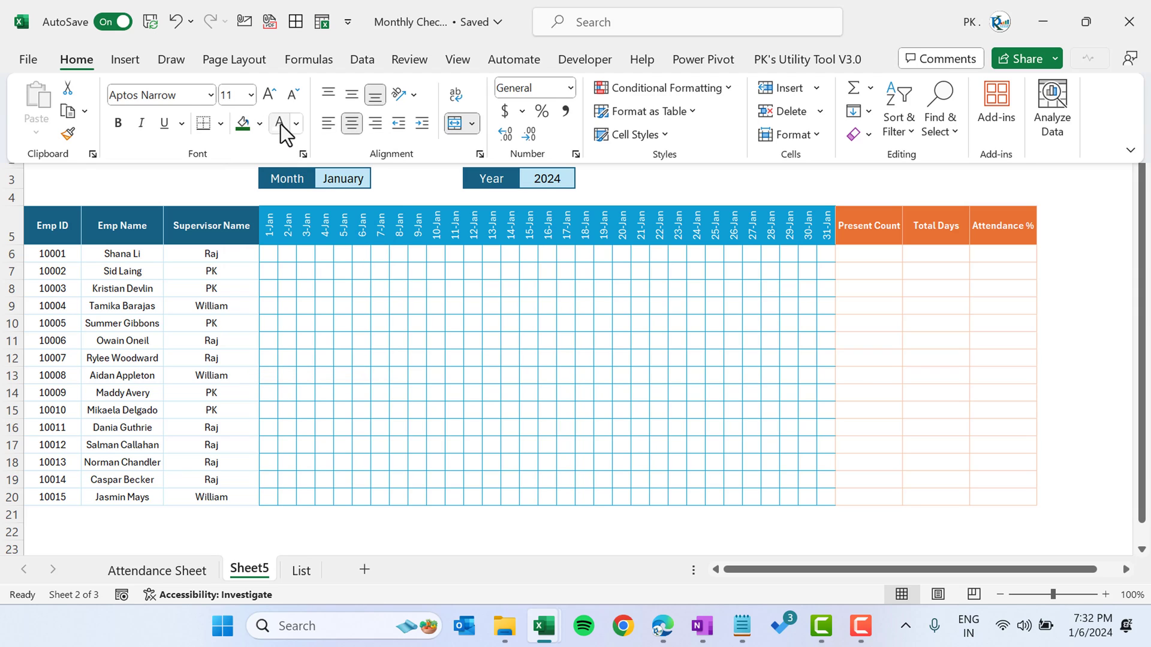
click(272, 96)
- Type the title 'Attendance Sheet' into the merged row 1 cell
click(164, 182)
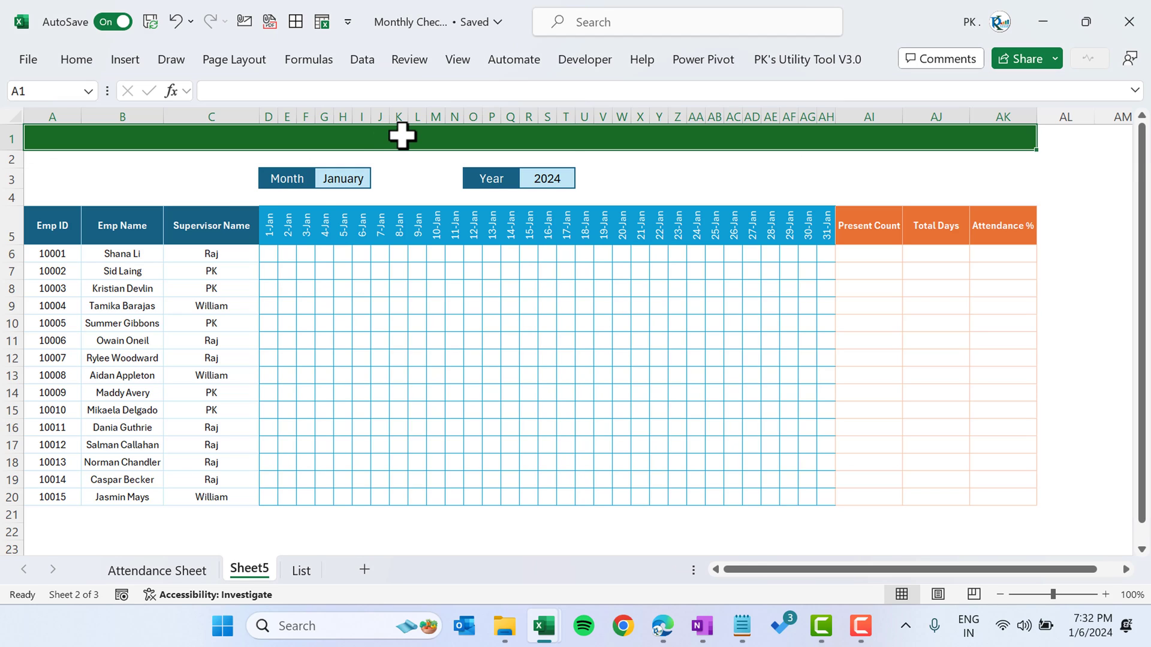
text(Attendance Sheet)
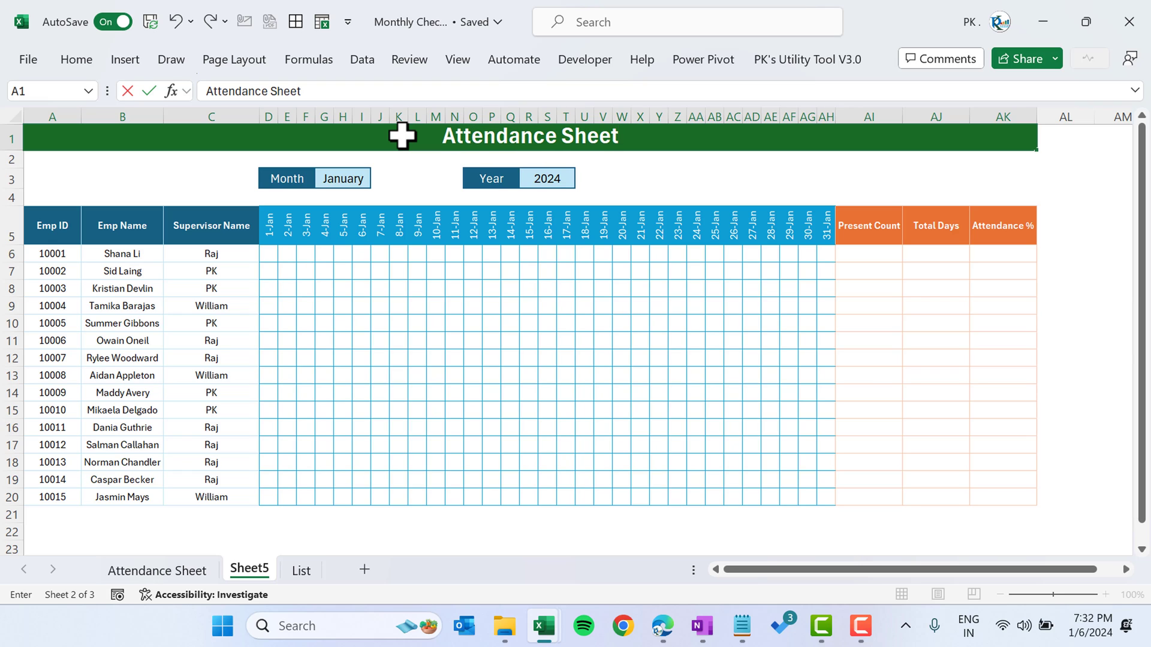
key(Return)
click(402, 136)
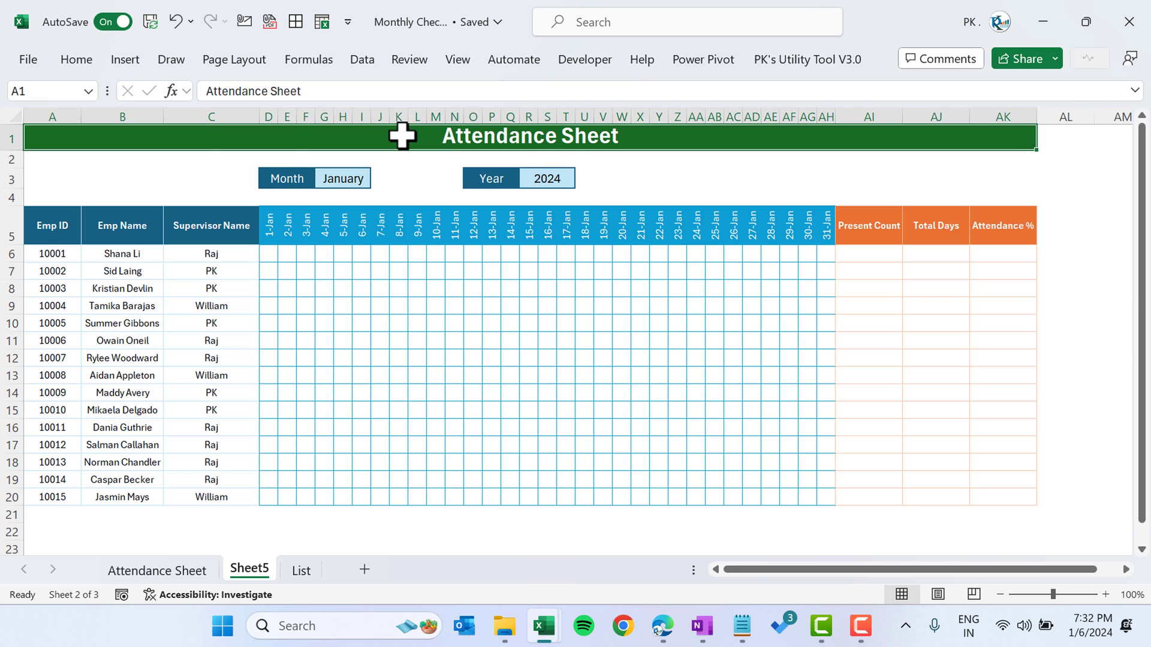
- Change the title to ="Attendance Sheet for "&G3&"-"&R3 and heighten row 1
click(203, 92)
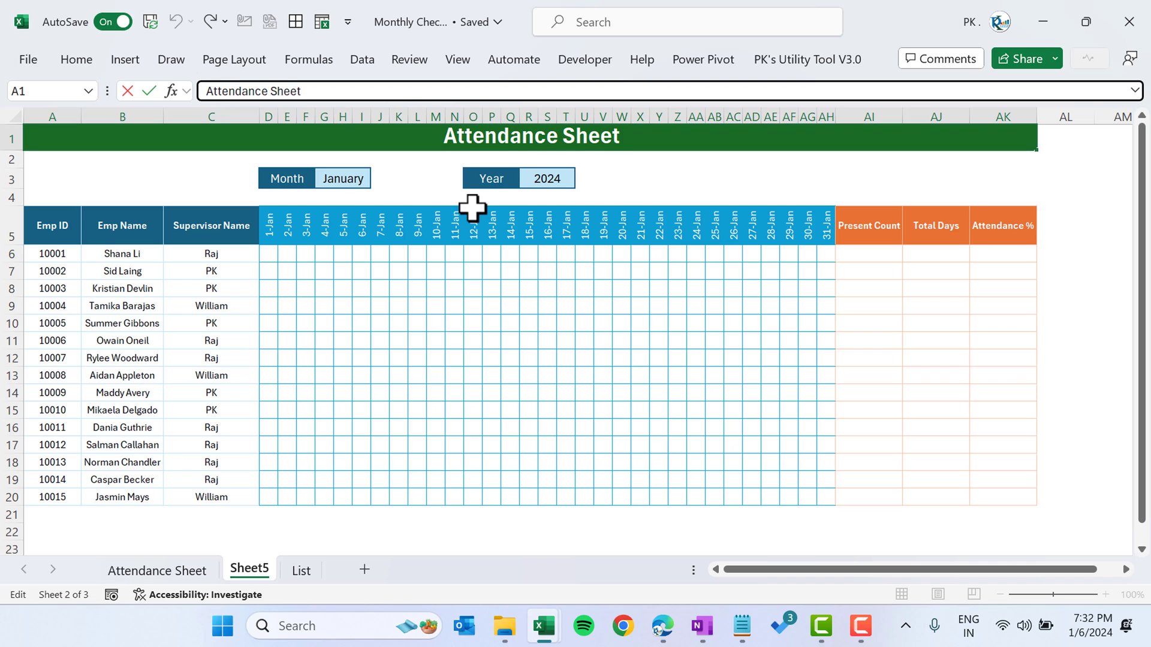
text(=)
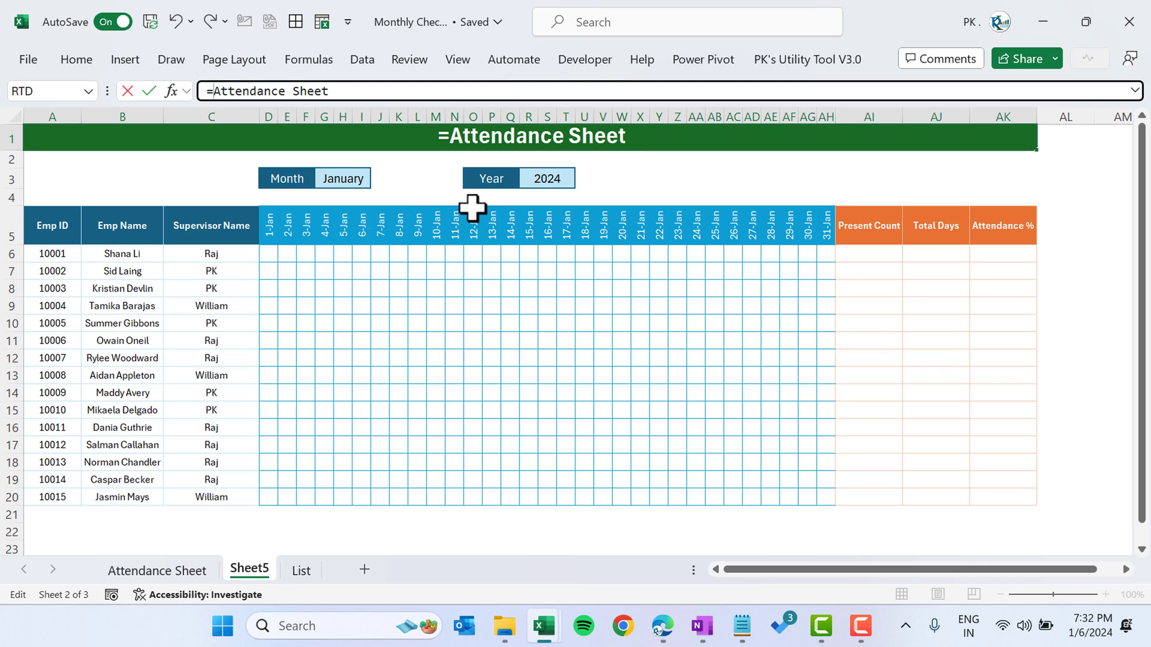
text(")
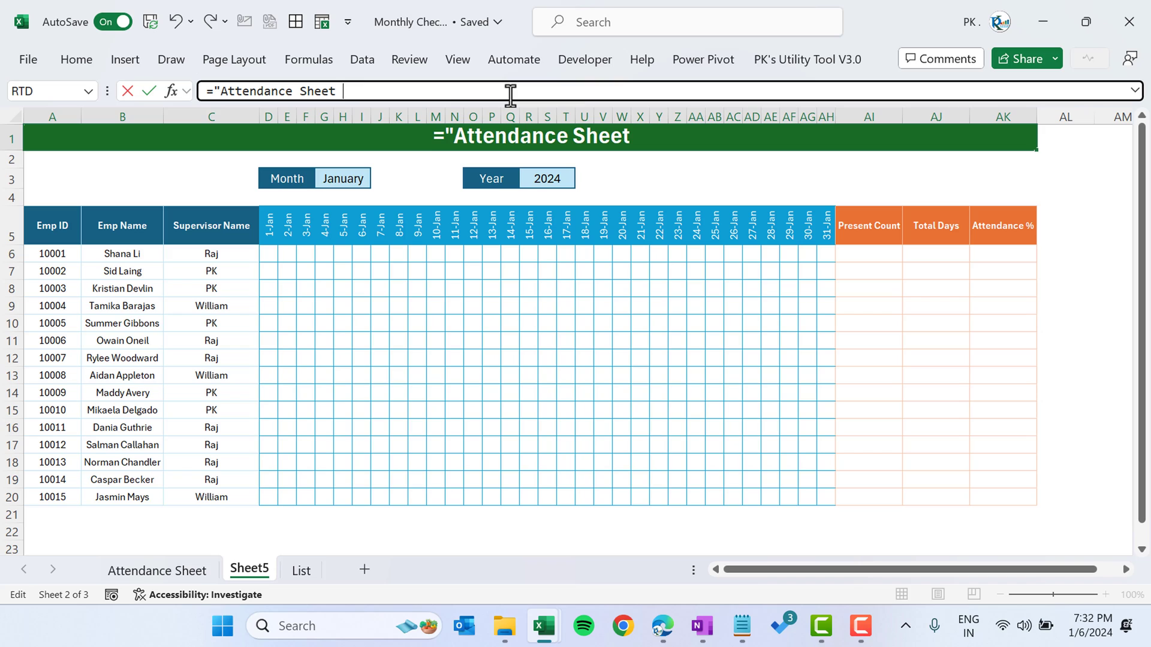
text(for)
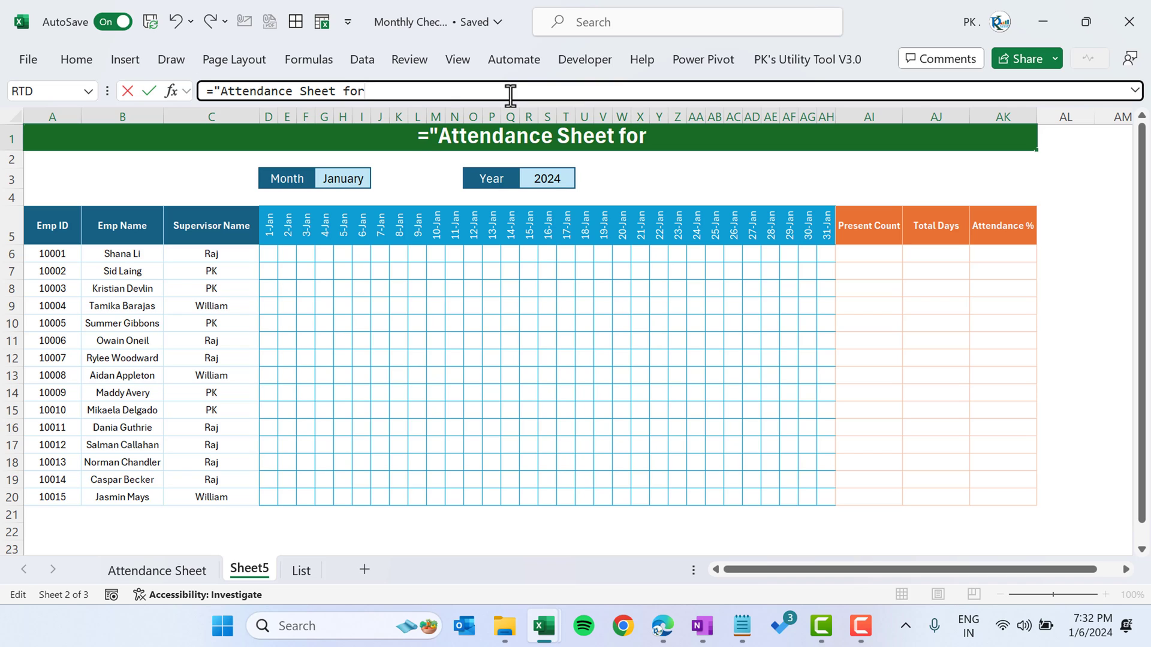
text( "&)
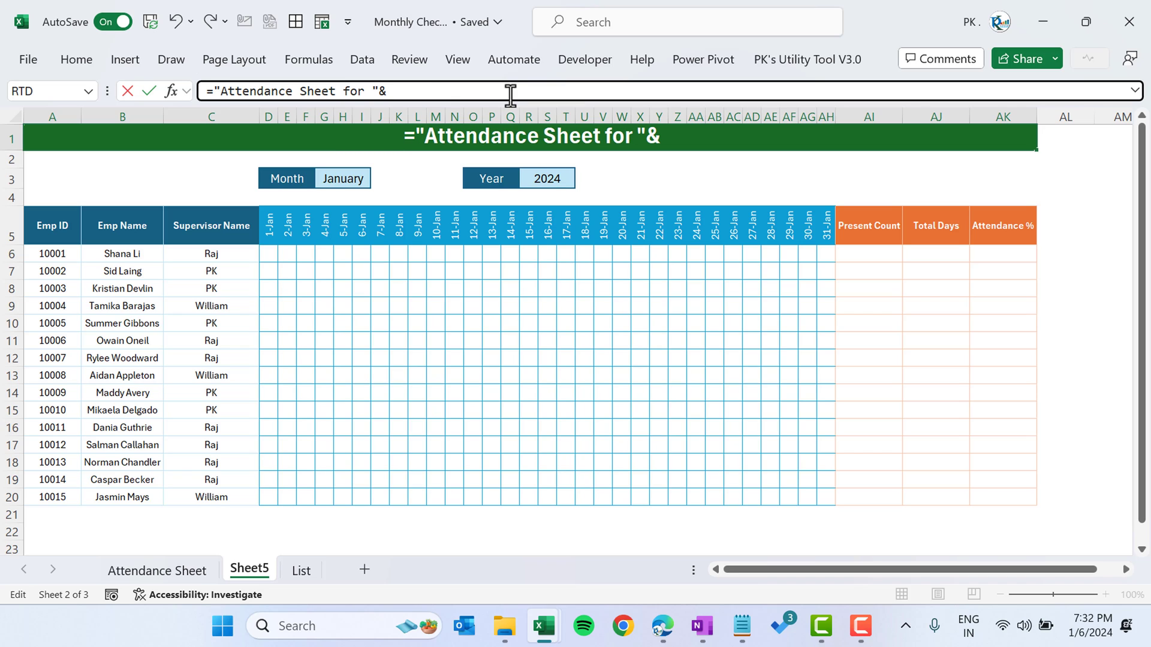
click(352, 178)
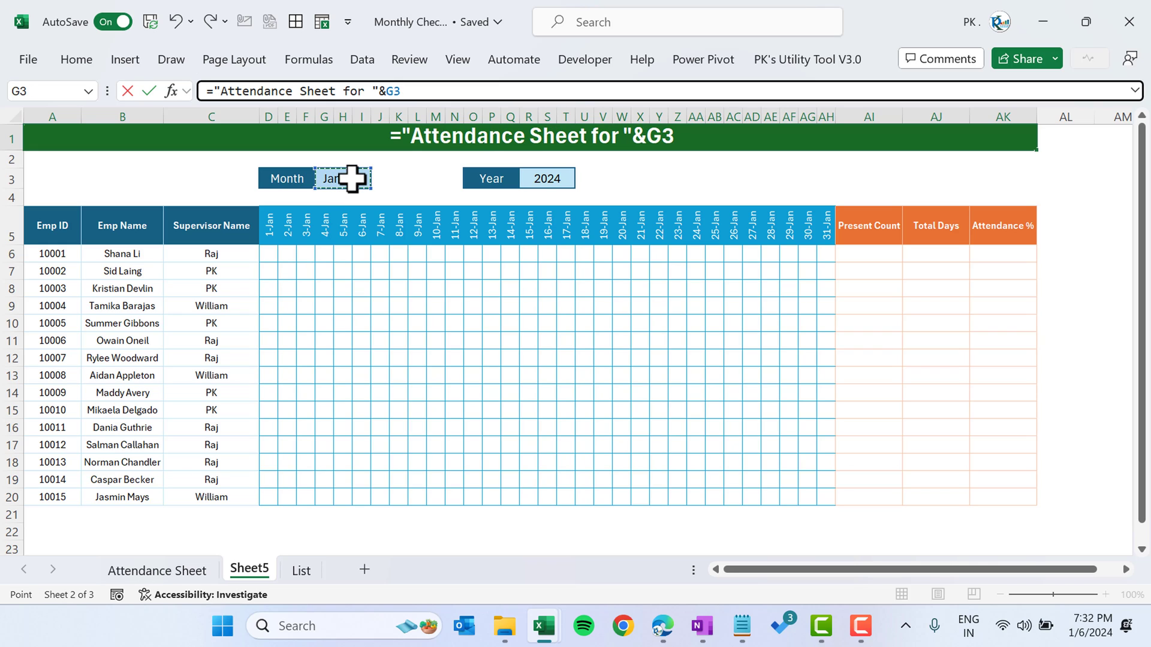
text(&"-")
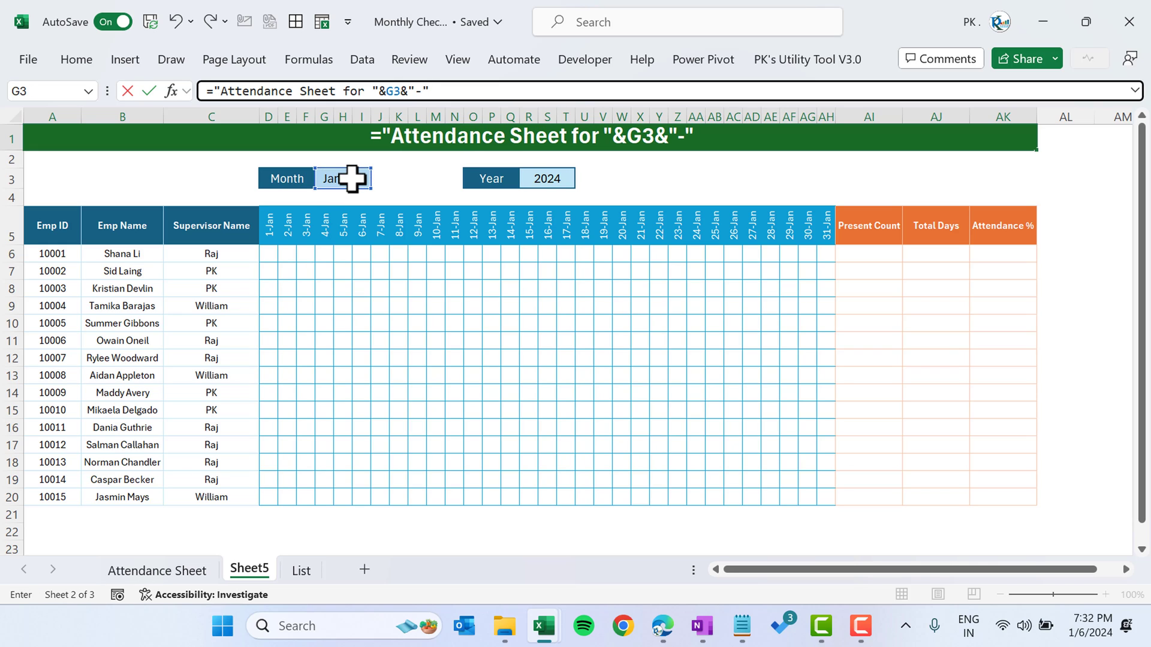
text(&)
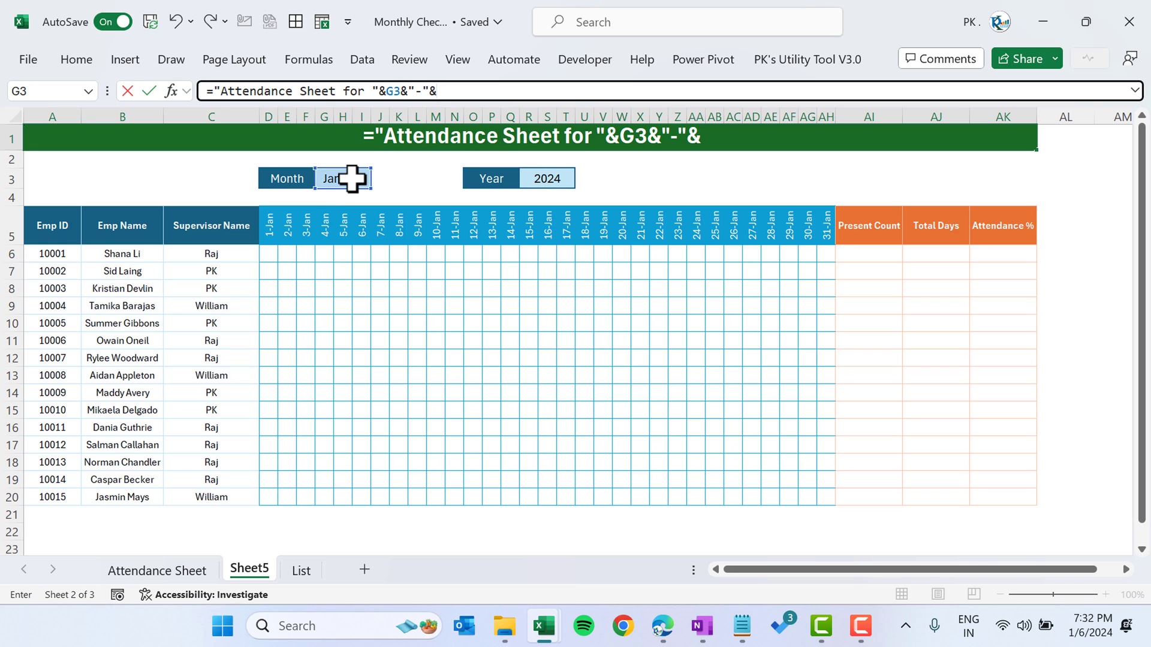
click(534, 178)
key(Return)
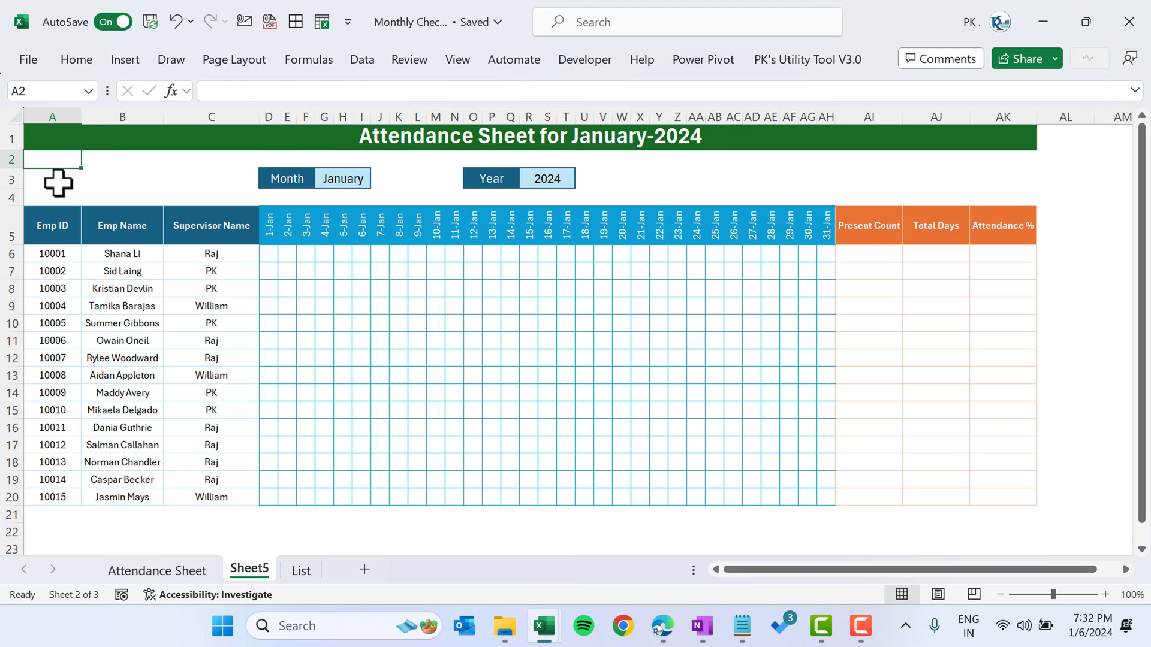
drag(14, 151, 15, 159)
click(516, 146)
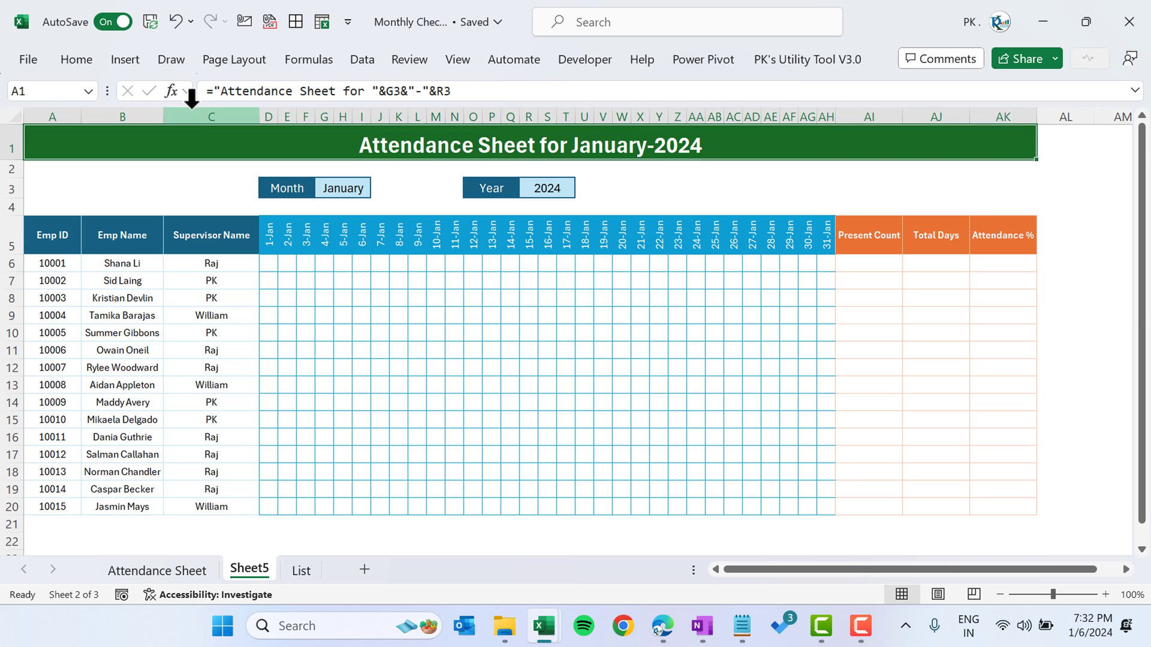
click(69, 63)
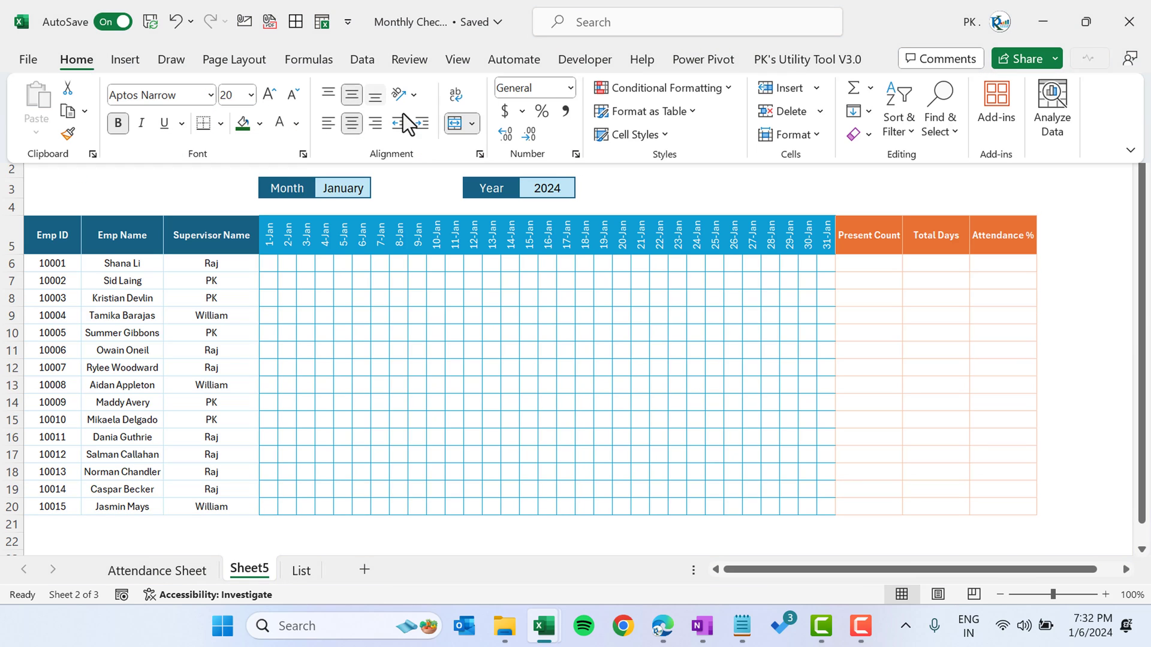
click(168, 194)
click(358, 196)
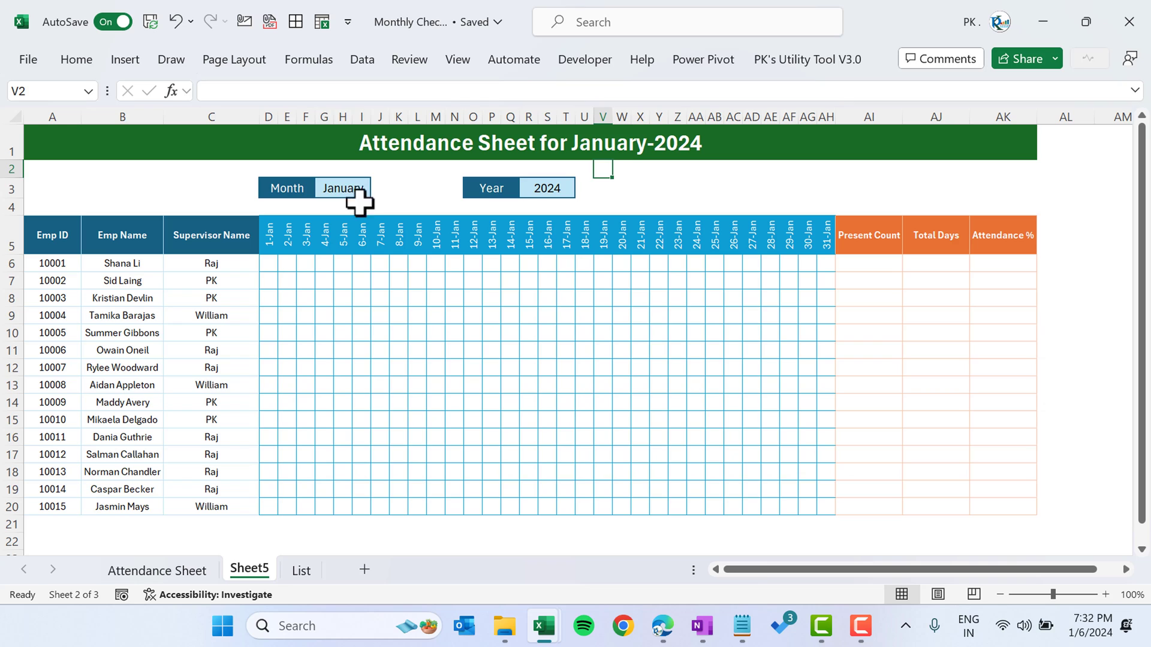
click(379, 193)
click(356, 222)
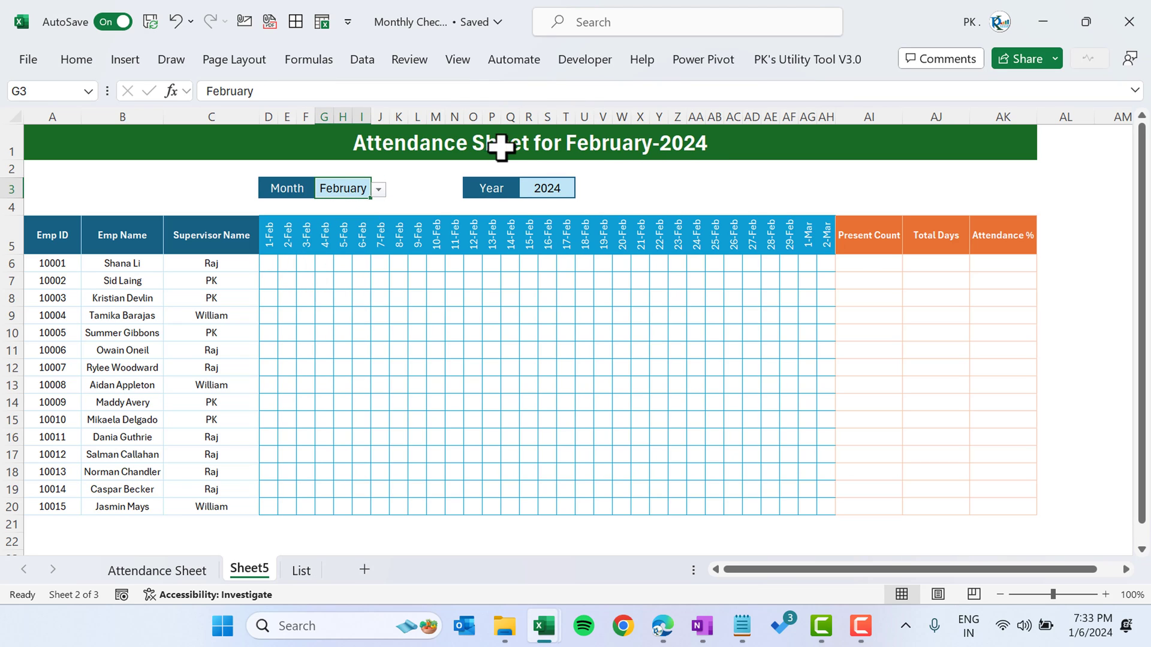
click(378, 192)
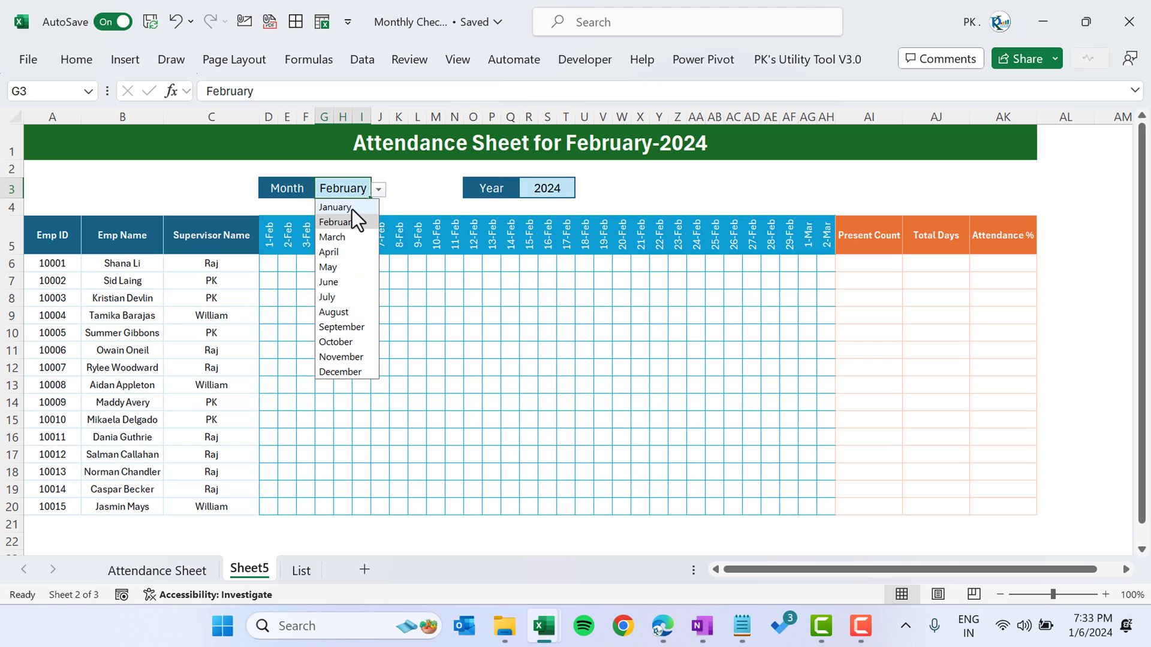
click(347, 210)
click(782, 189)
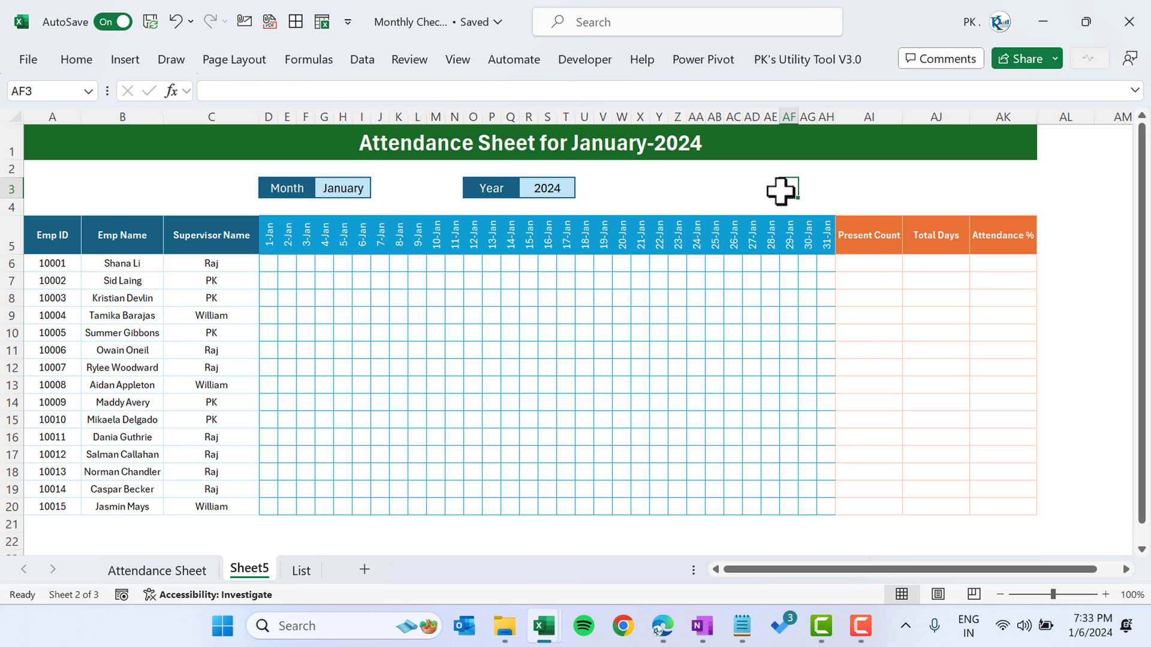
click(888, 265)
drag(268, 264, 350, 265)
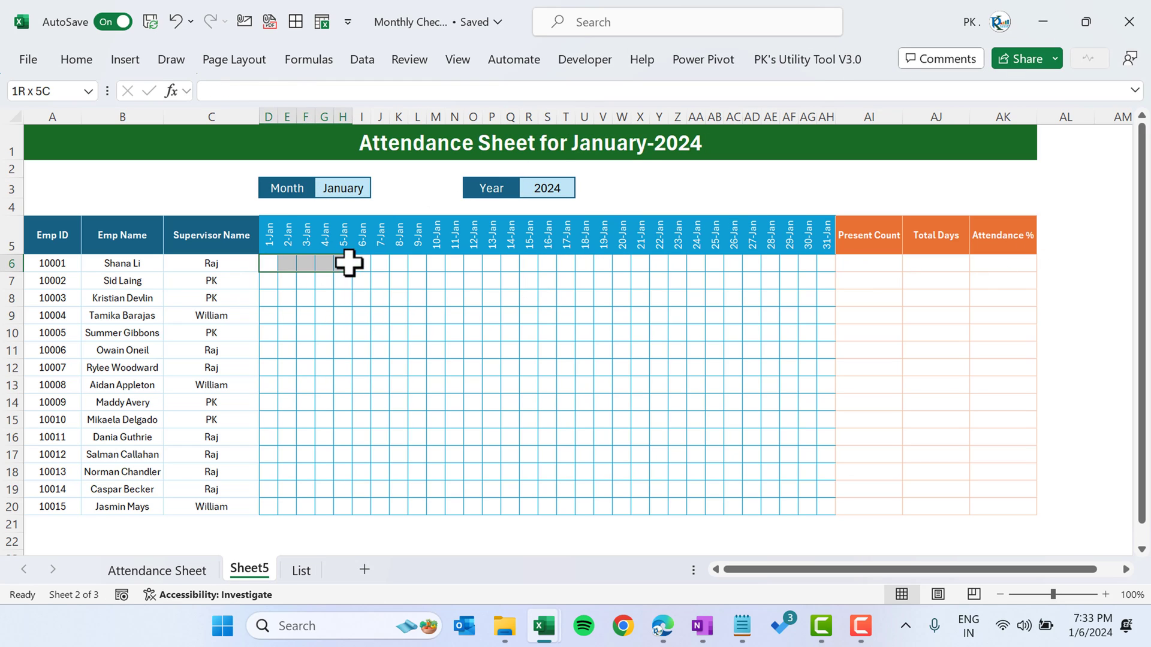
- Insert checkboxes into D6:I20 for 1-Jan through 6-Jan
click(284, 239)
drag(264, 252, 367, 246)
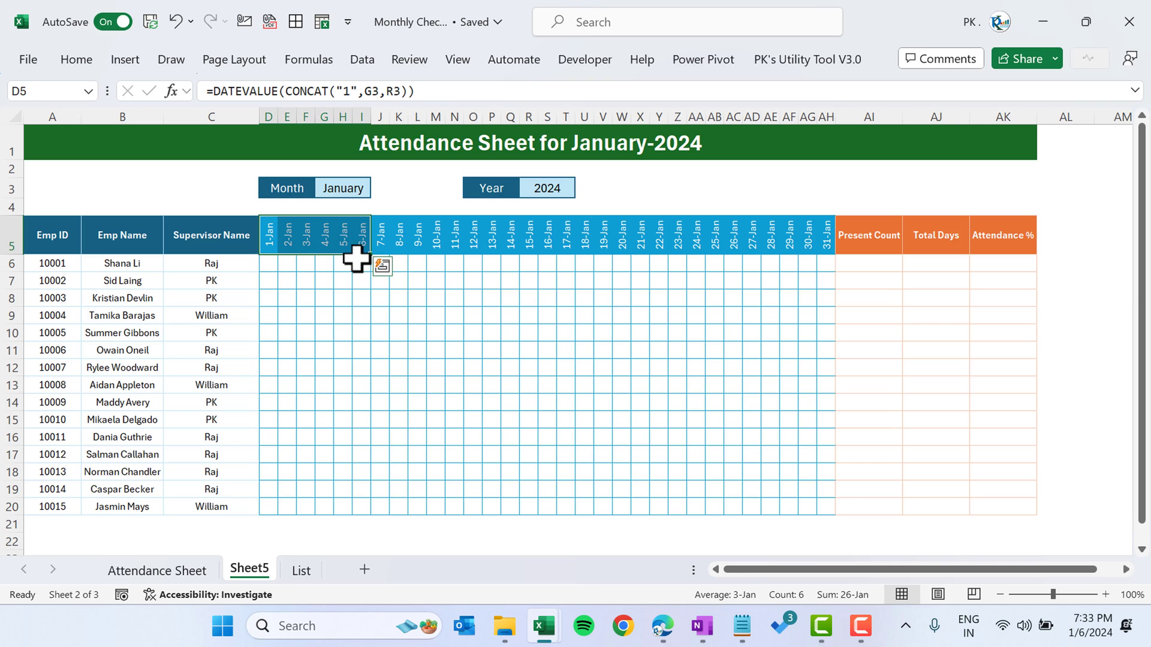
drag(279, 266, 365, 511)
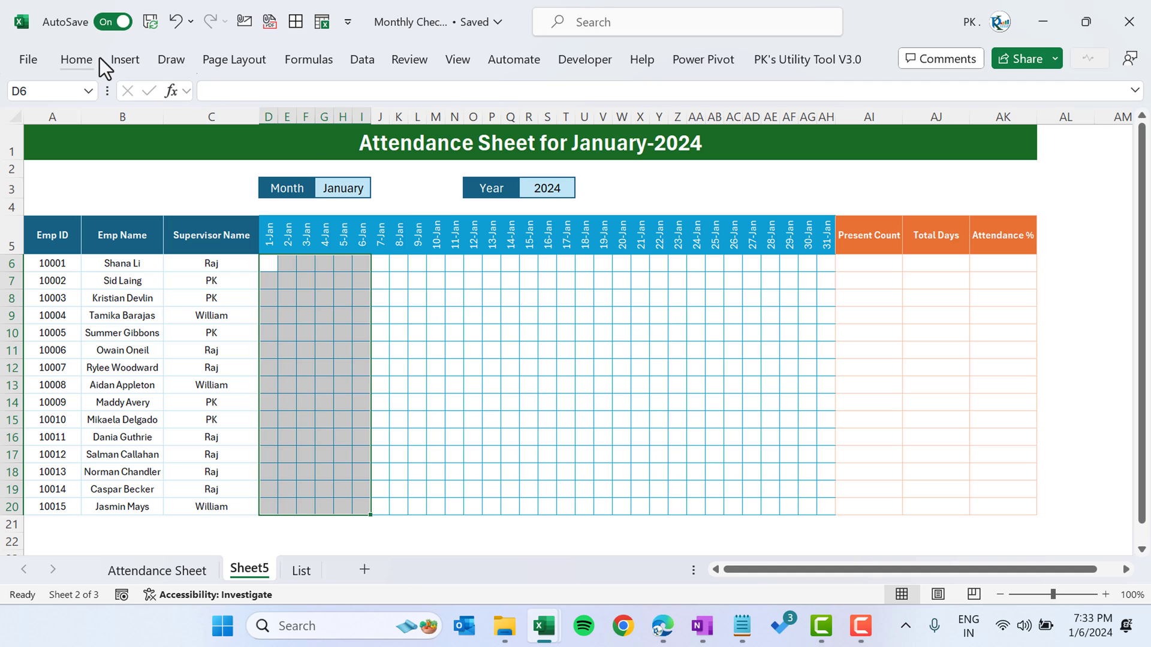
click(133, 59)
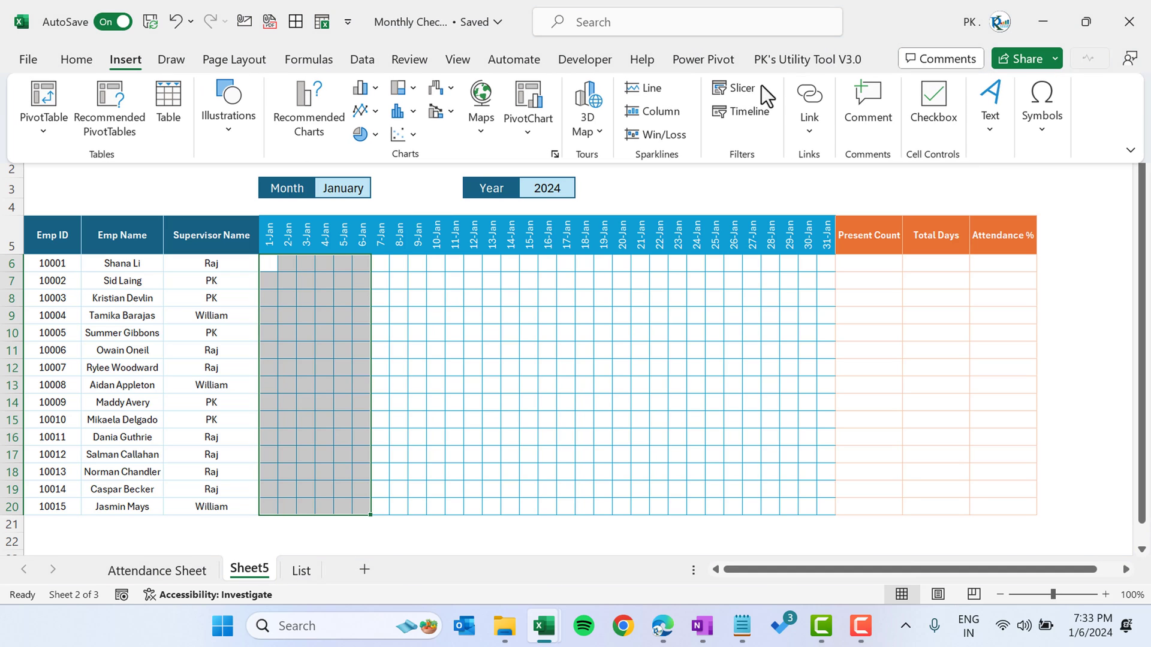
click(939, 107)
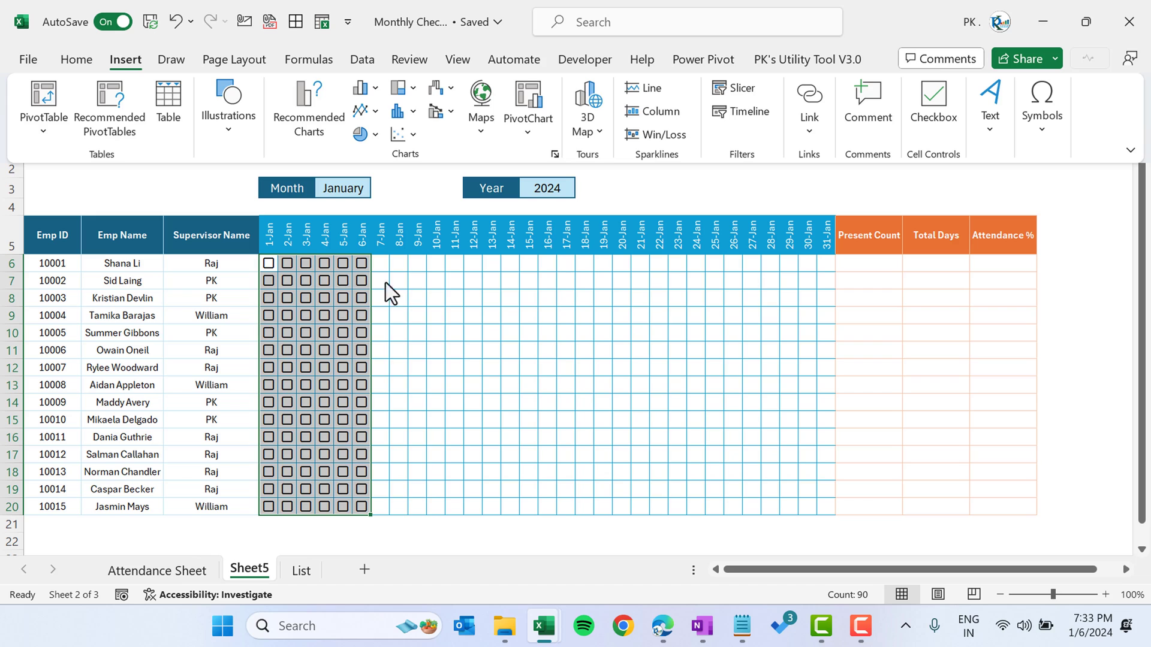
- Reduce the font size of the D6:AH20 attendance grid to 8
click(77, 58)
click(346, 243)
click(350, 238)
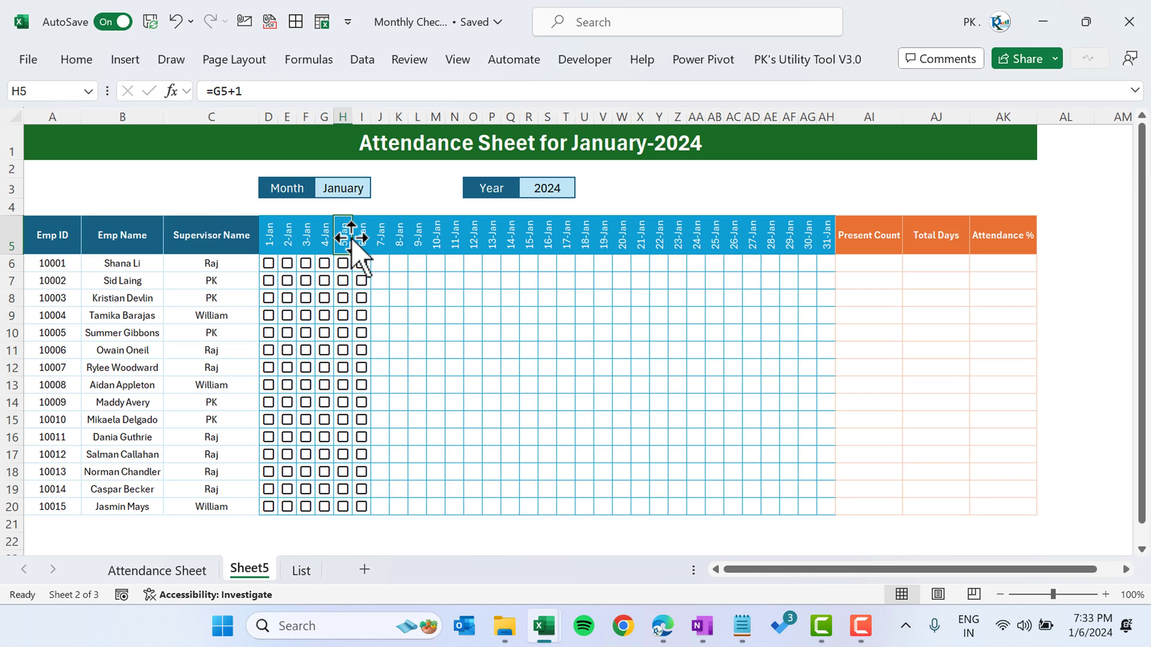
key(Down)
key(Left)
key(Left)
key(Left)
key(Left)
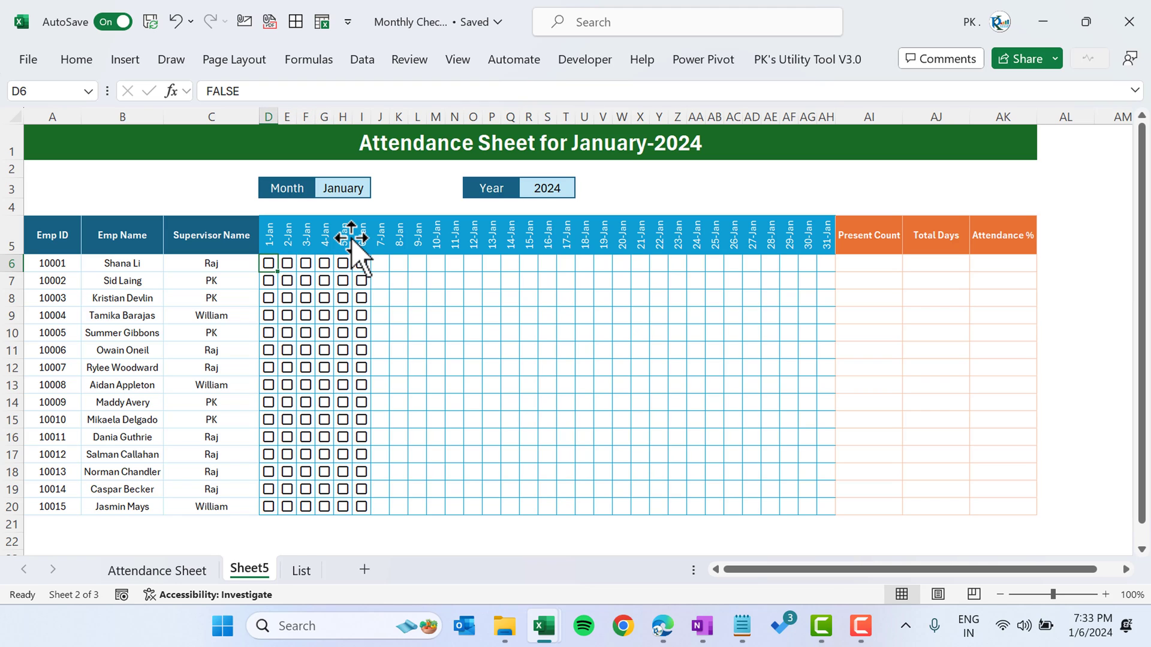
key(ctrl+shift+Down)
key(shift+Right)
key(shift+Right)
key(shift+Right)
key(shift+Right)
key(shift+Right)
key(shift+Right)
key(shift+Right)
key(shift+Right)
key(shift+Right)
key(shift+Right)
key(shift+Right)
key(shift+Right)
key(shift+Right)
key(shift+Right)
key(shift+Right)
key(shift+Right)
key(shift+Right)
key(shift+Right)
key(shift+Right)
key(shift+Right)
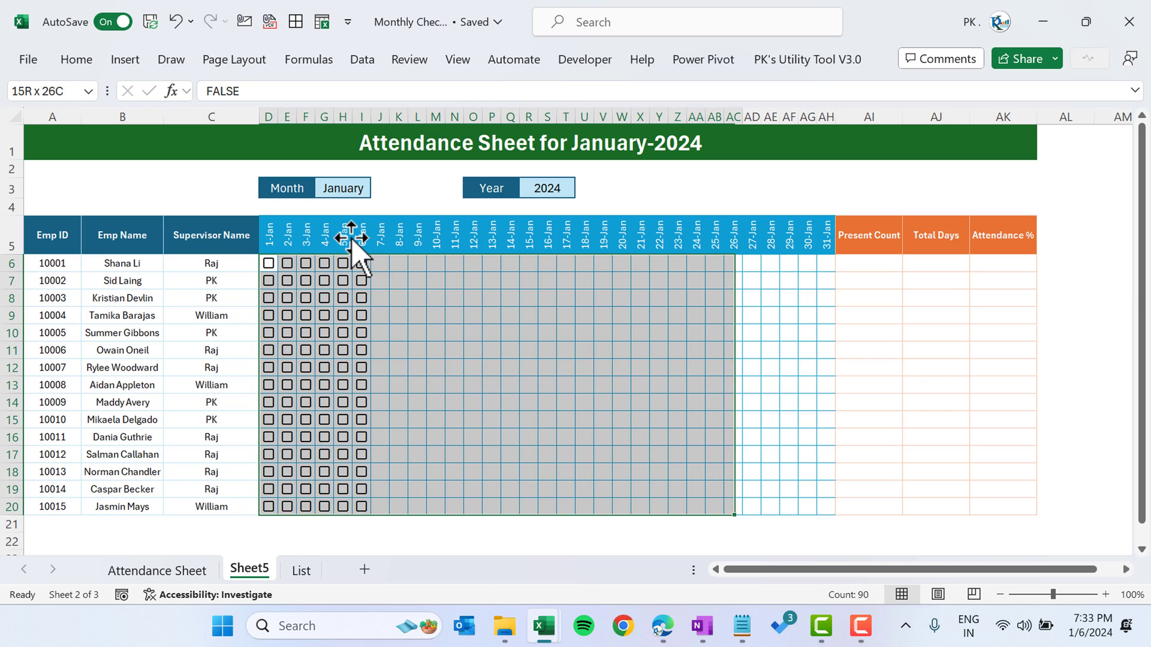
key(shift+Right)
key(shift+Right)
key(shift+Right)
key(shift+Right)
key(shift+Right)
click(87, 58)
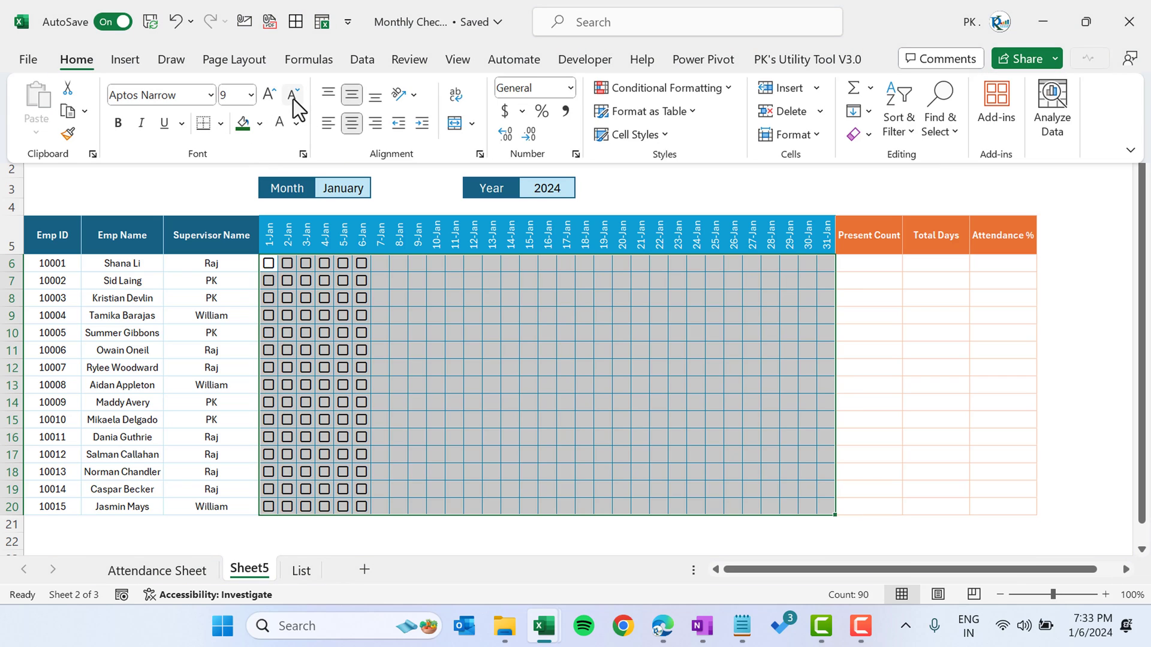
click(292, 96)
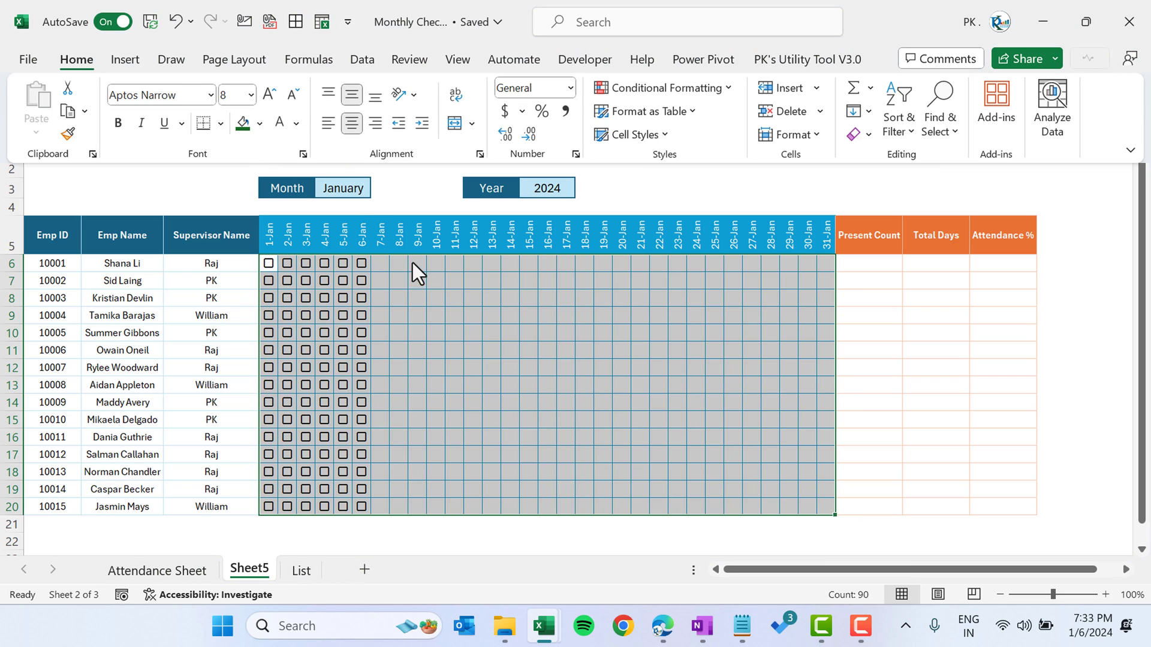
click(656, 293)
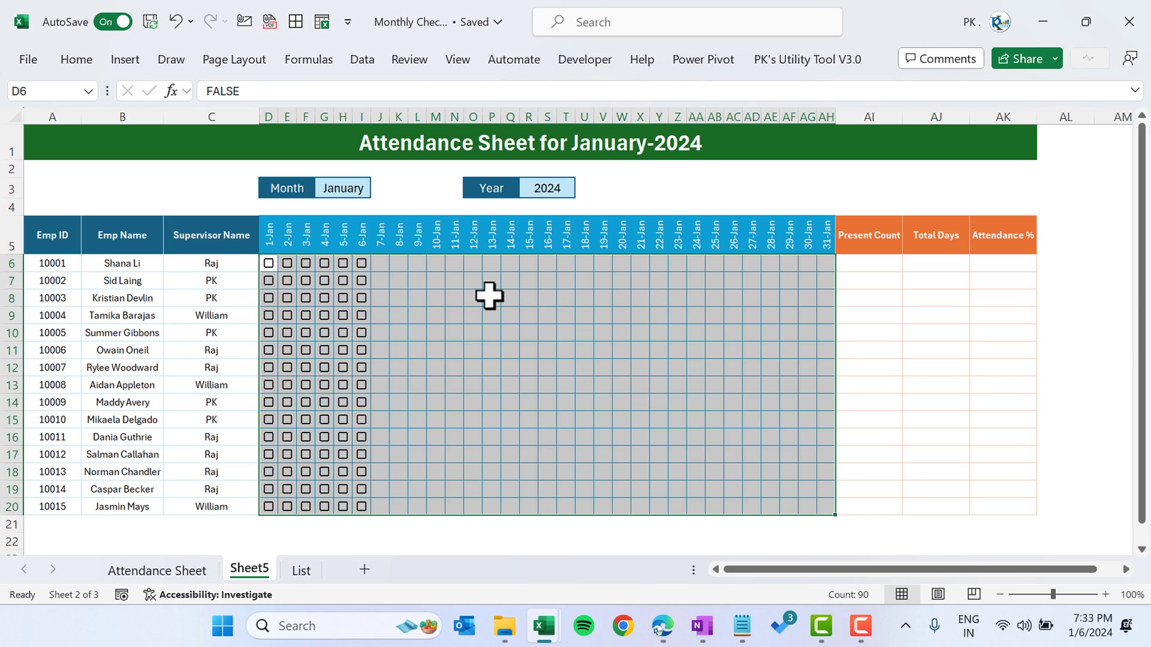
key(alt+o)
- Start a new conditional formatting rule for cells whose value equals TRUE
key(d)
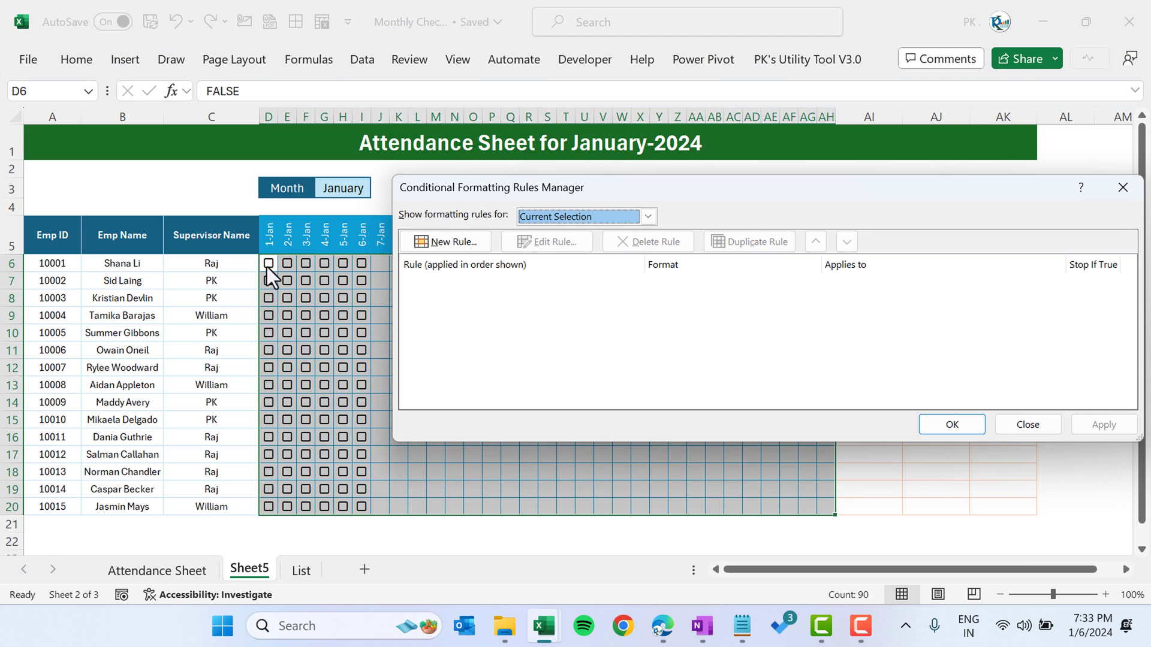
click(470, 244)
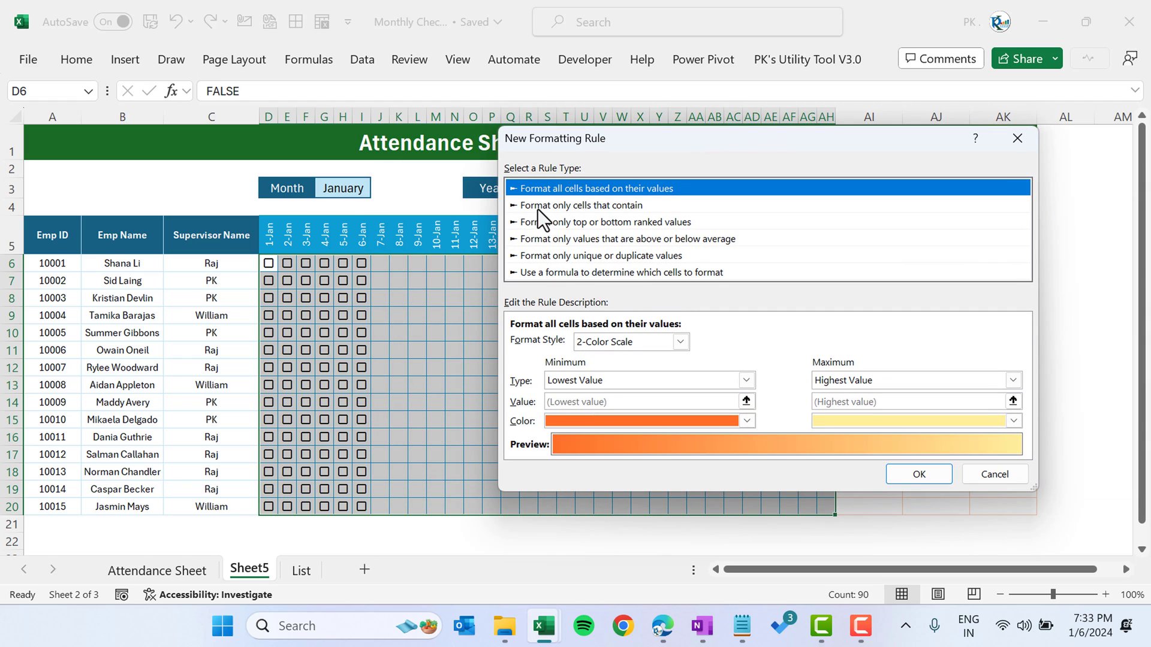
click(619, 206)
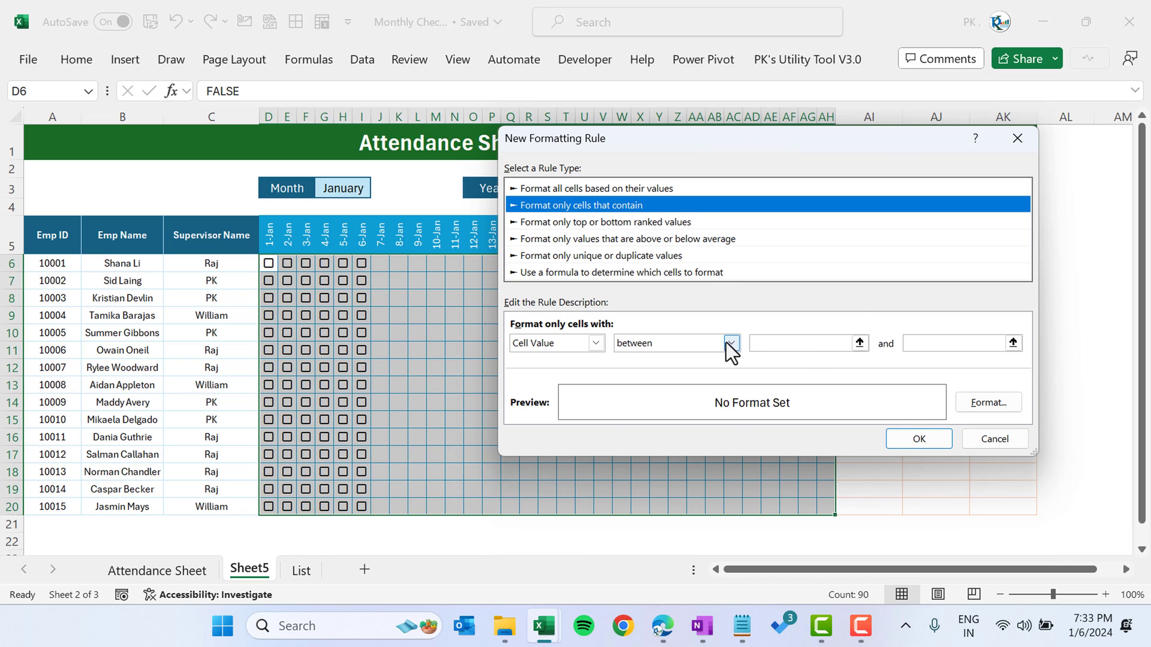
click(727, 344)
click(674, 388)
click(795, 344)
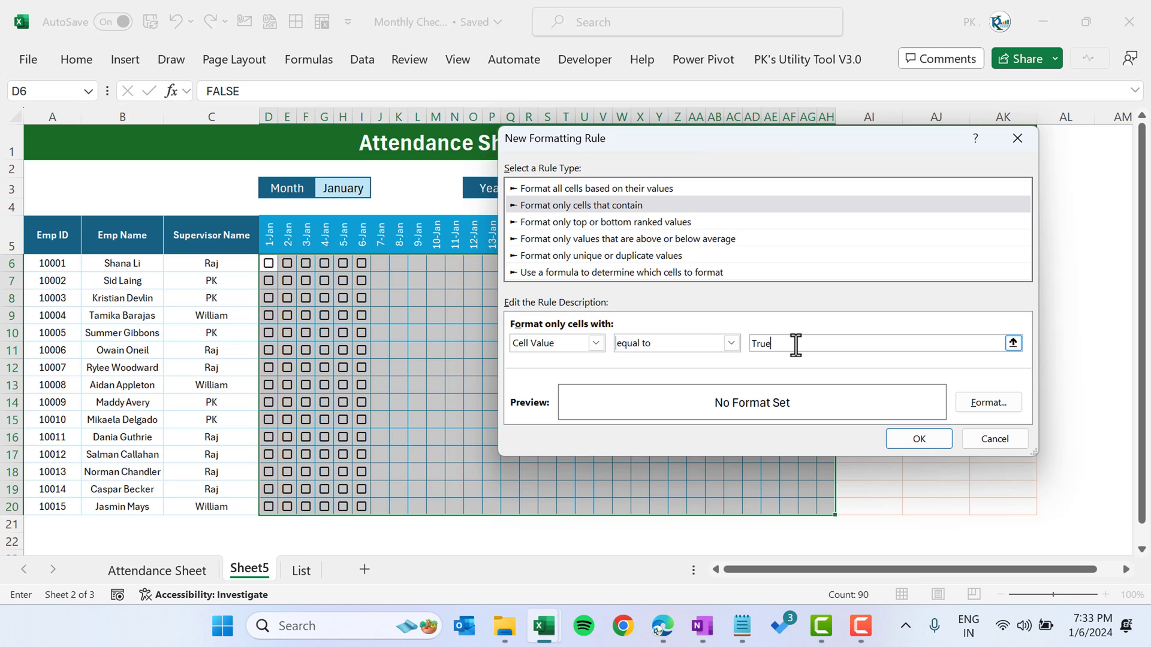
text(True)
- Give matching cells a light green font and add the rule
click(985, 398)
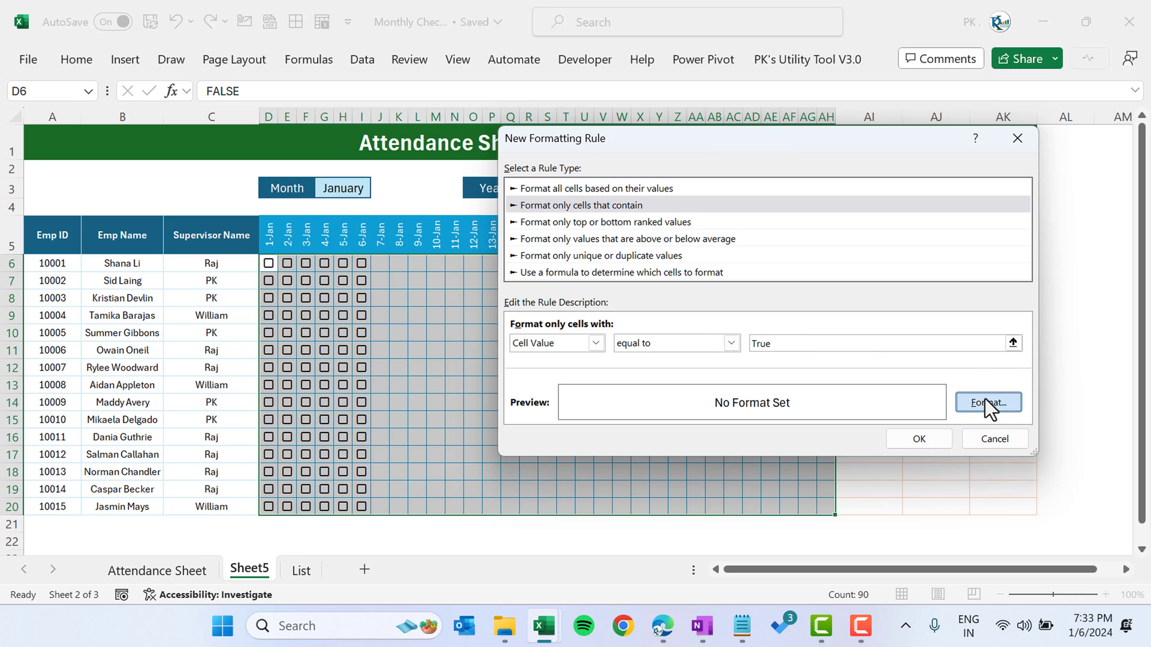
click(622, 75)
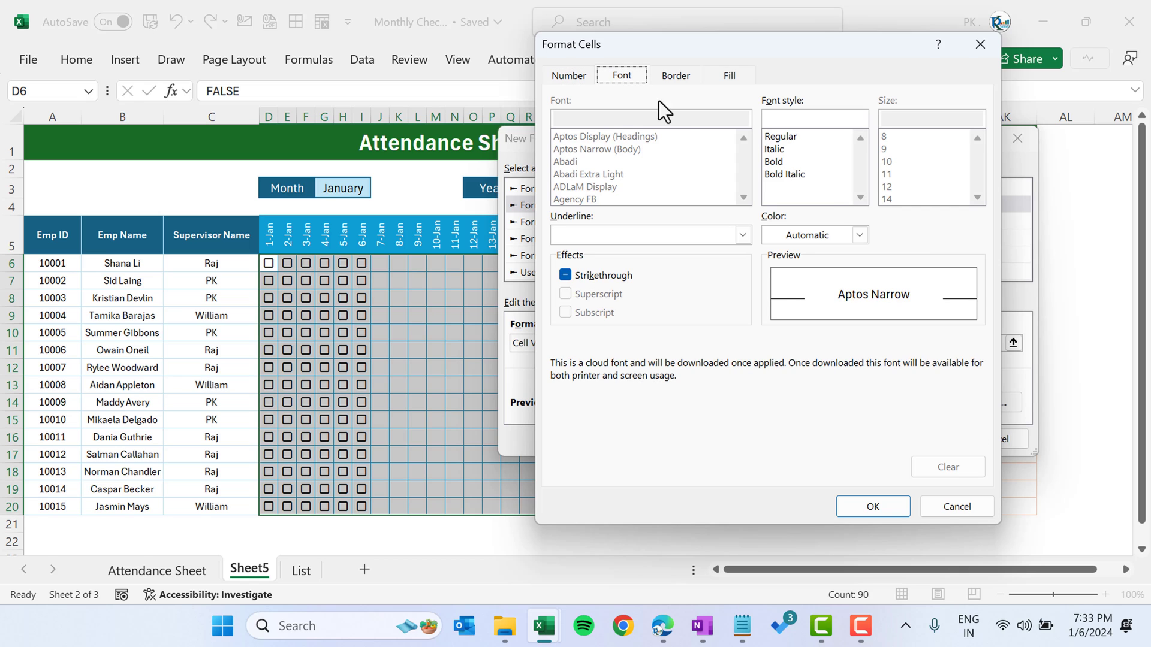
click(860, 235)
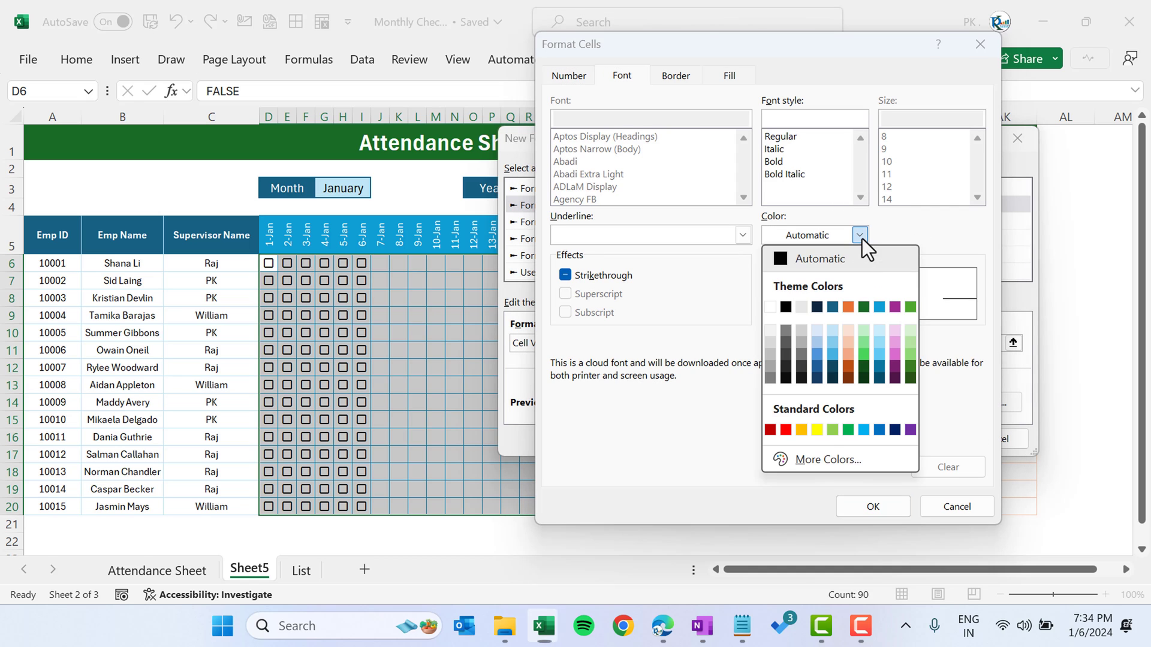
click(832, 431)
click(873, 506)
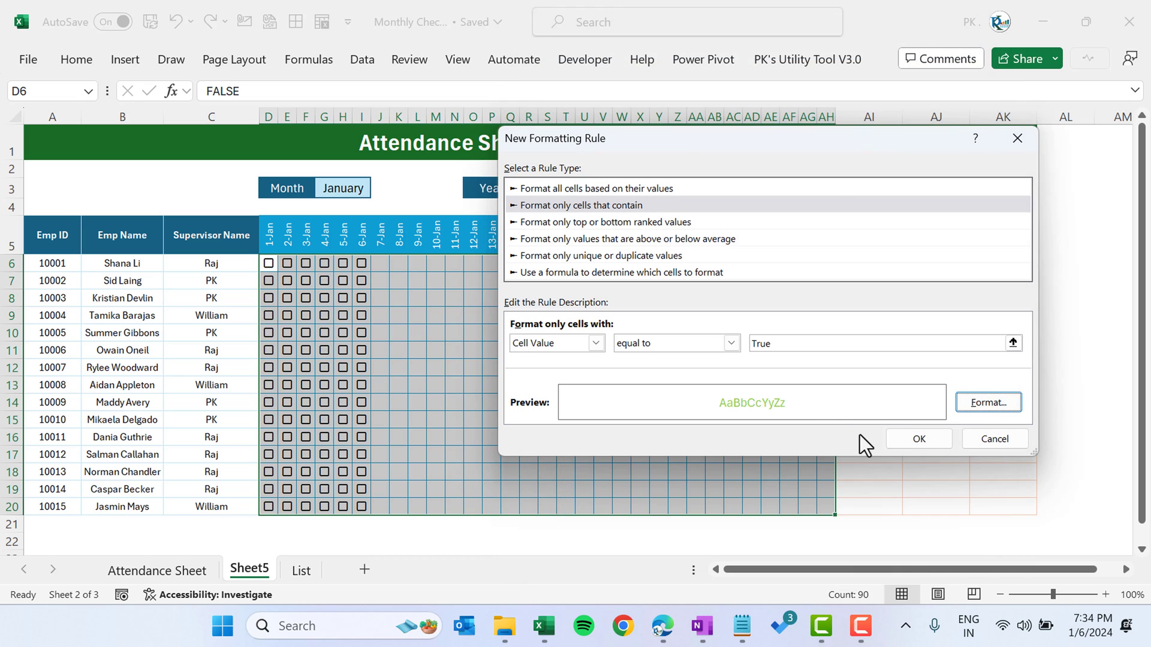
click(906, 444)
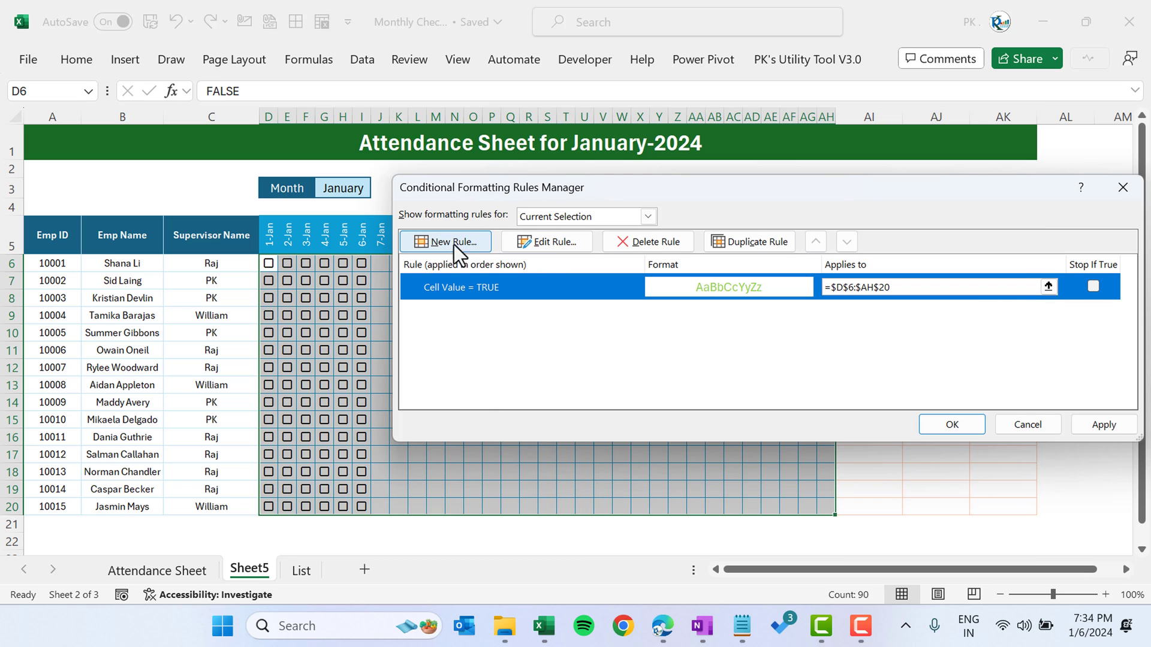
- Start a new rule formatting cells whose value is equal to FALSE
click(458, 242)
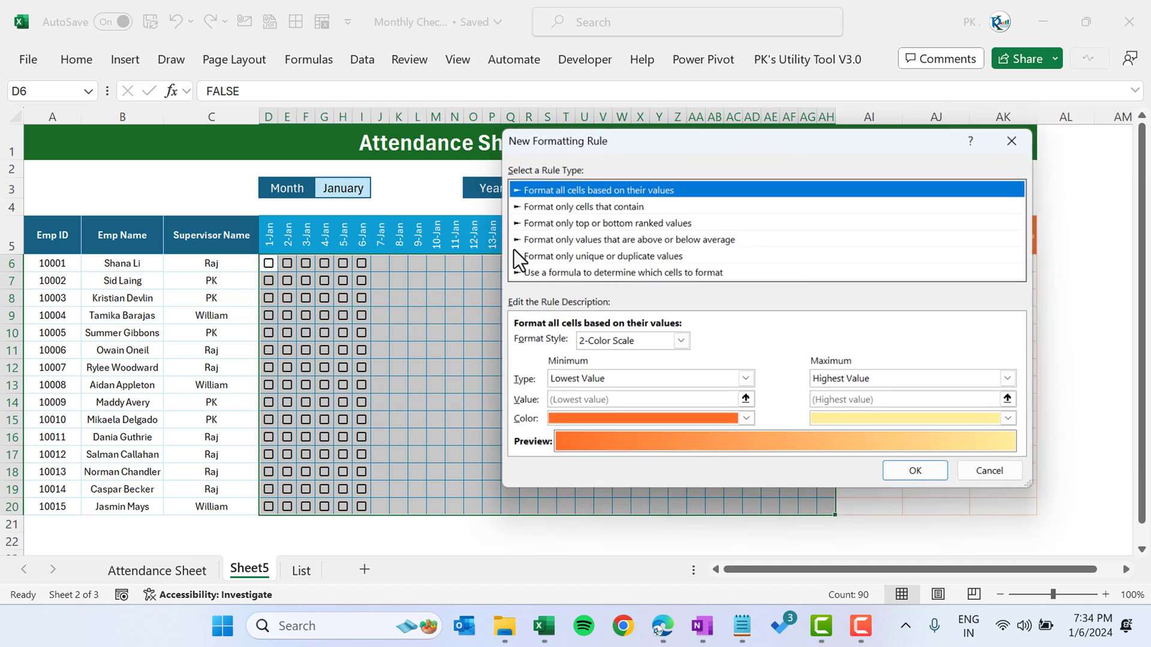
click(621, 208)
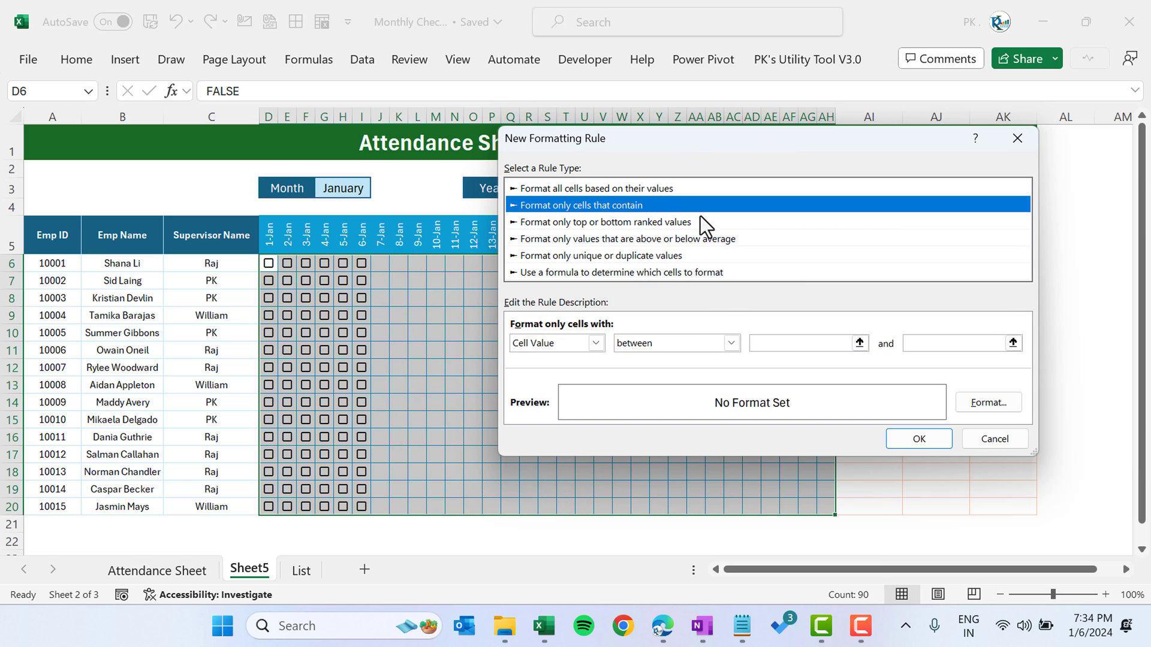
click(732, 343)
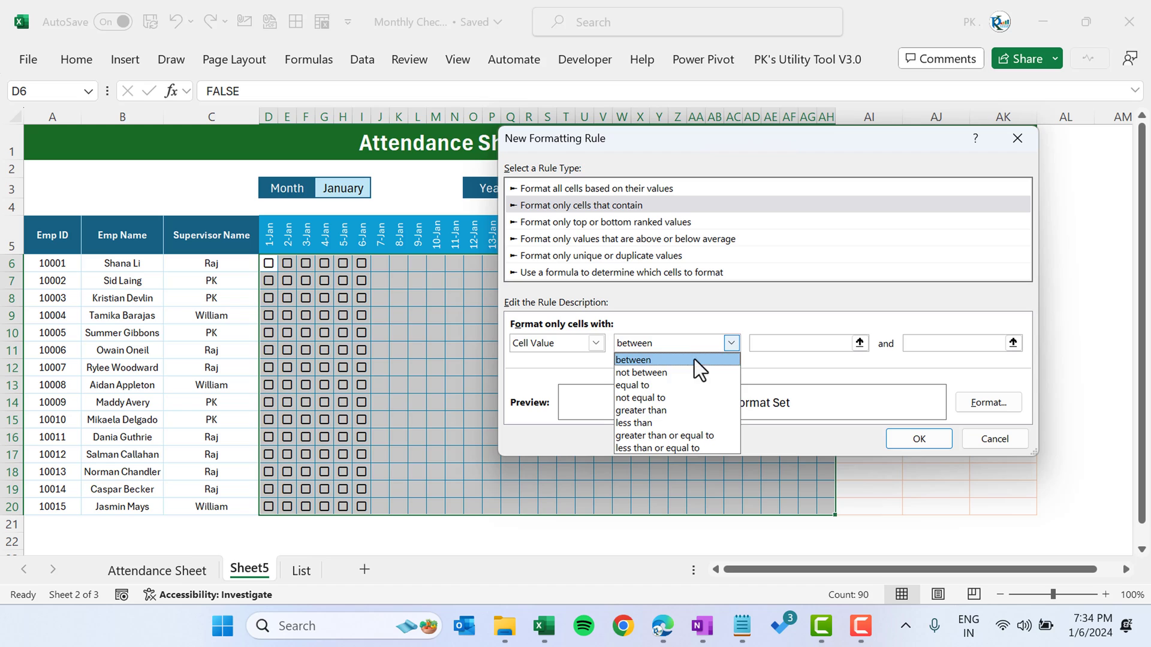
click(676, 386)
click(776, 343)
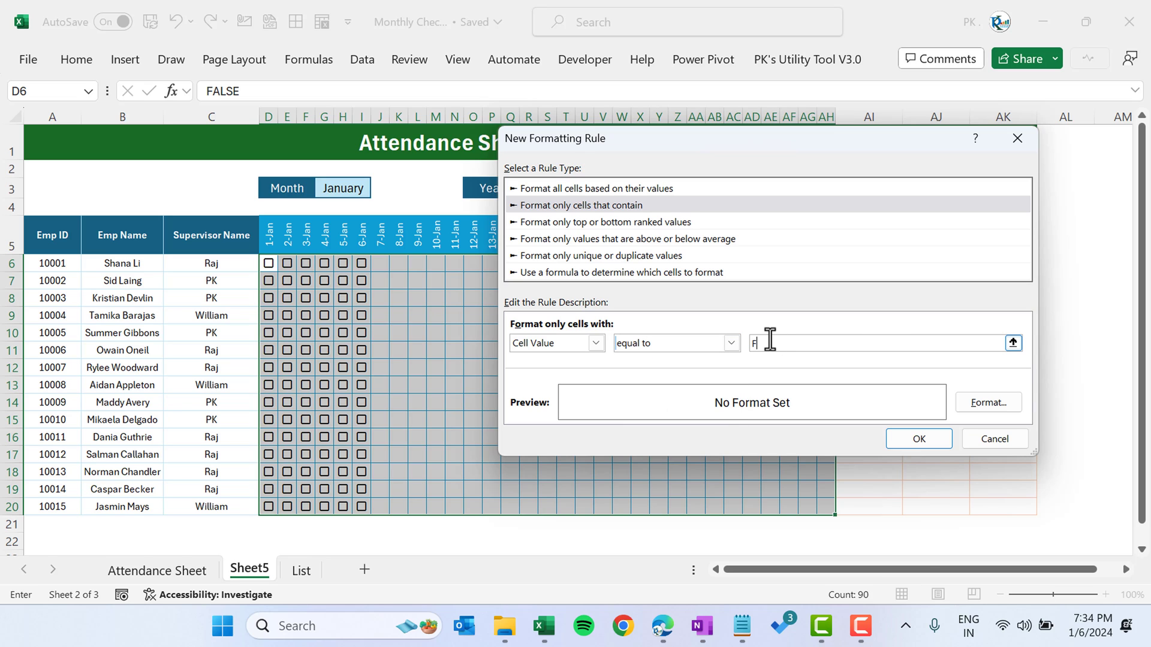
click(988, 403)
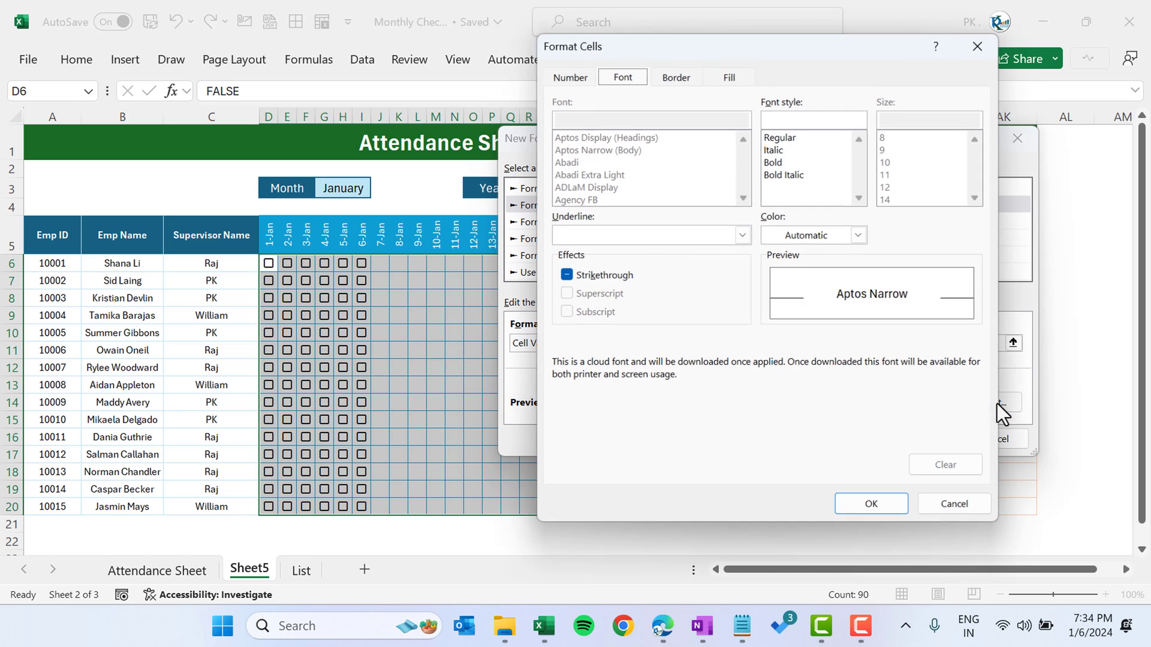
- Give FALSE cells an orange font and apply the rule to the checkbox grid
click(818, 239)
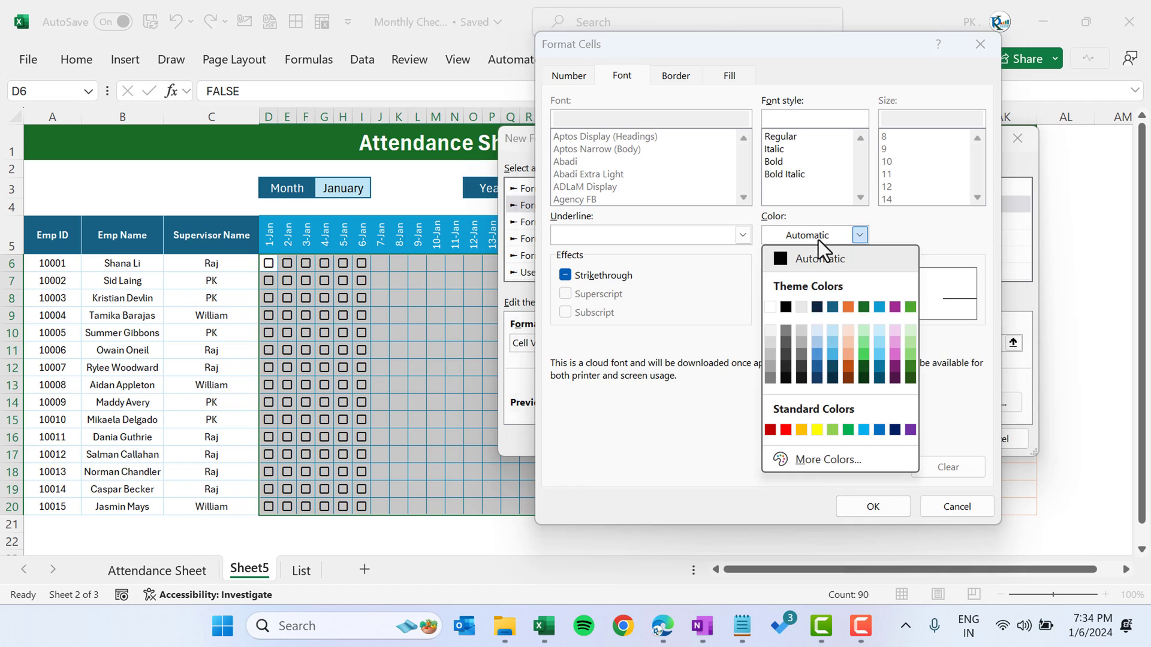
click(848, 308)
click(875, 501)
click(920, 439)
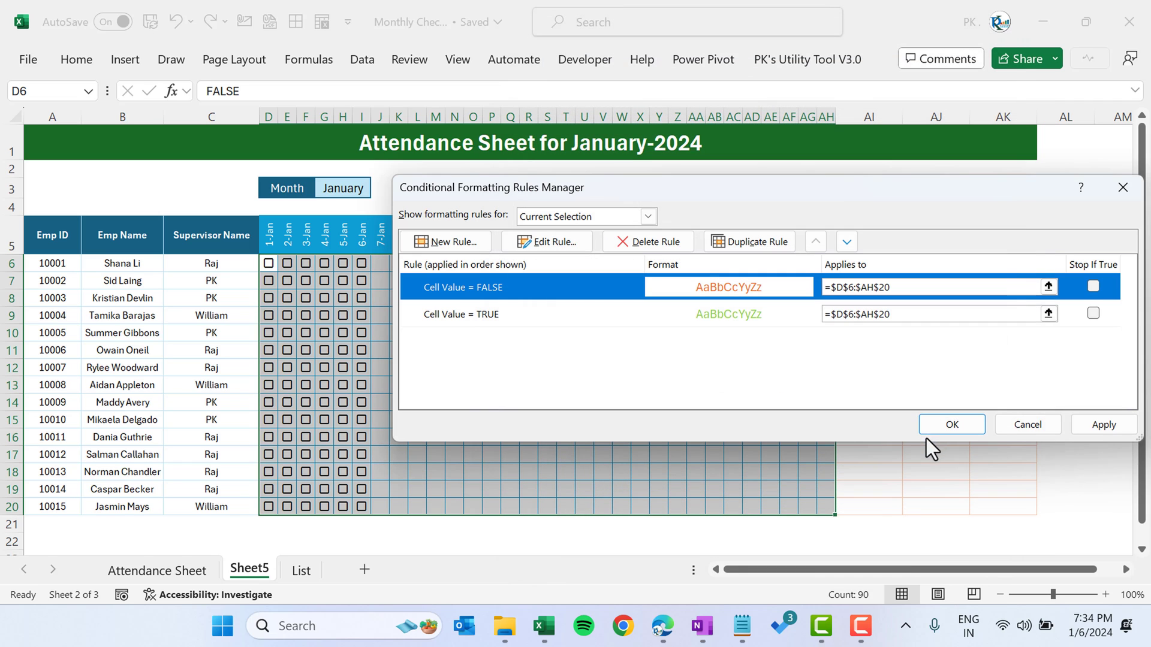
click(1103, 425)
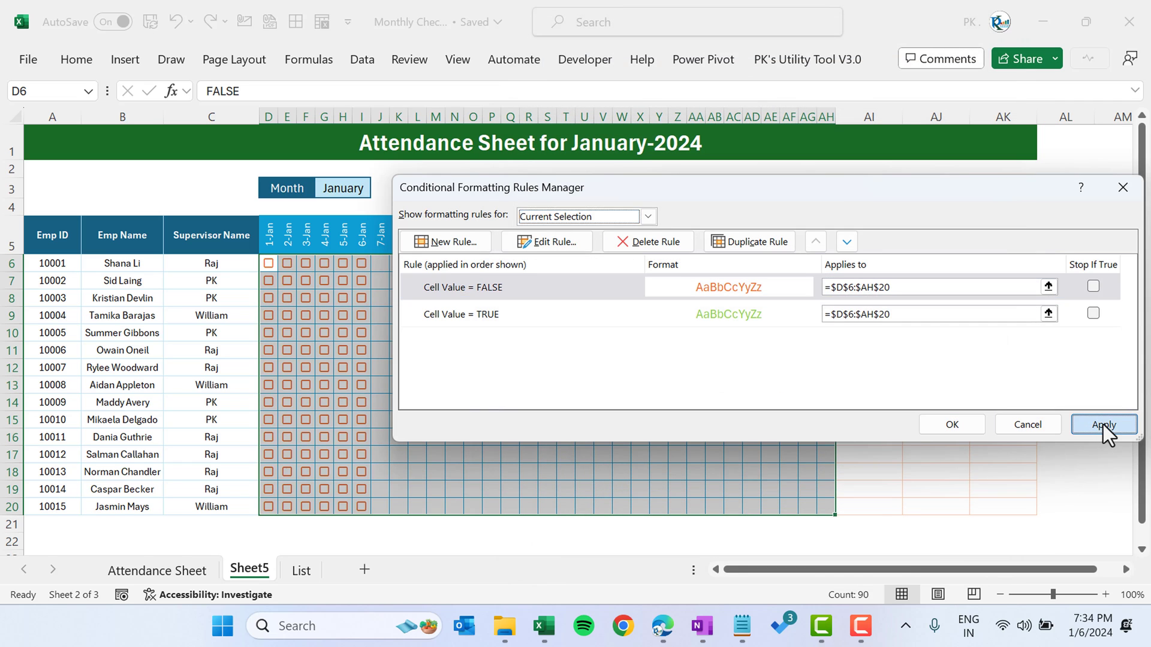
click(959, 423)
click(493, 280)
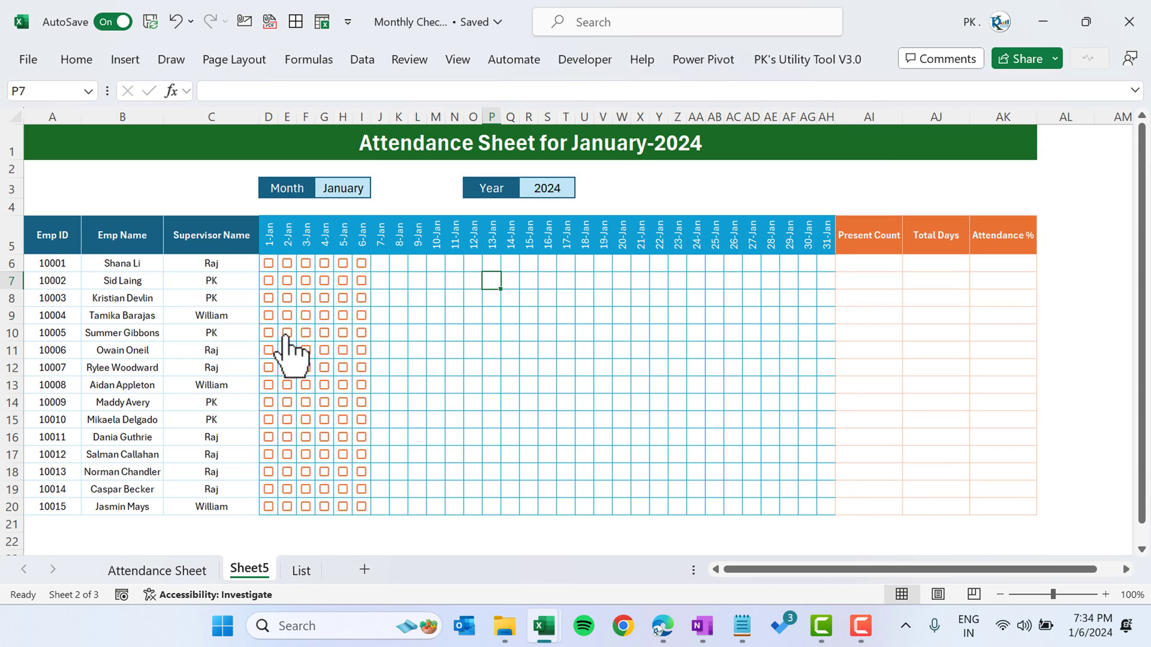
- Test the first employee's 1-Jan checkbox and inspect D6's underlying FALSE value
click(269, 268)
click(269, 264)
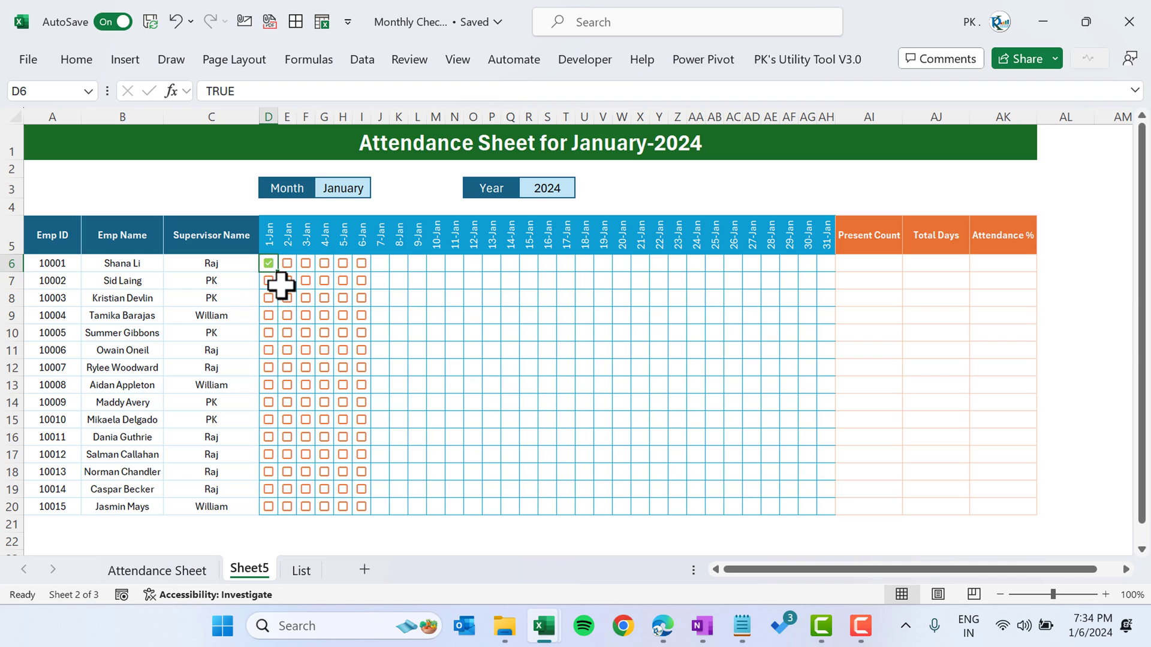
click(269, 265)
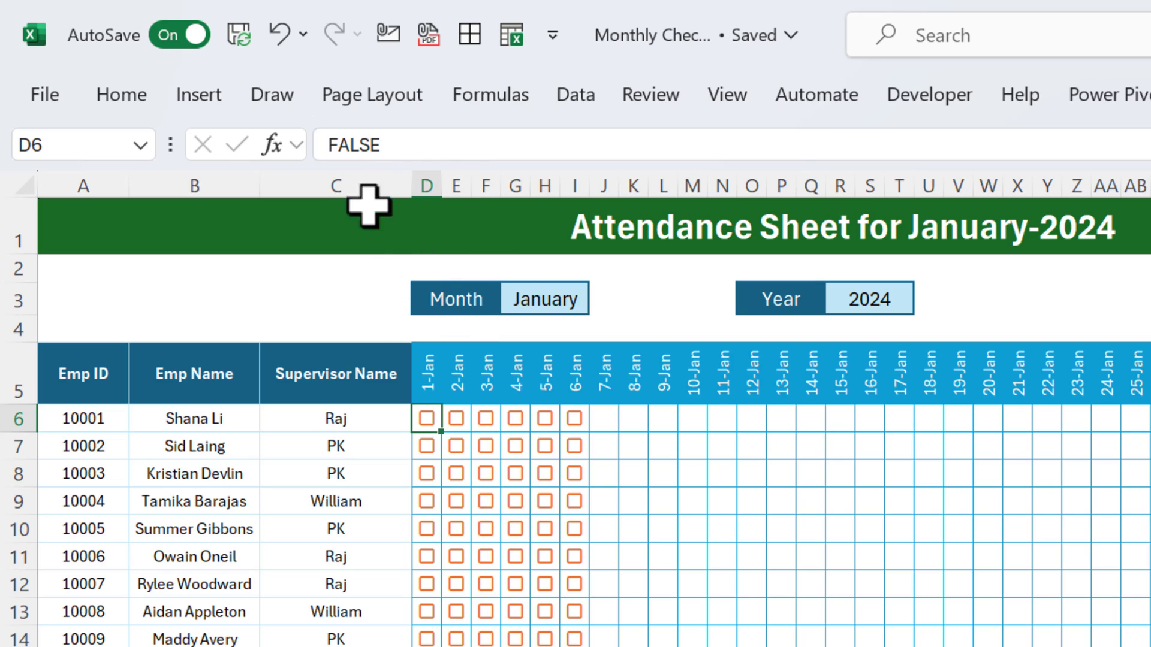
double_click(419, 141)
key(Tab)
key(Tab)
key(Tab)
key(Tab)
key(Tab)
key(Tab)
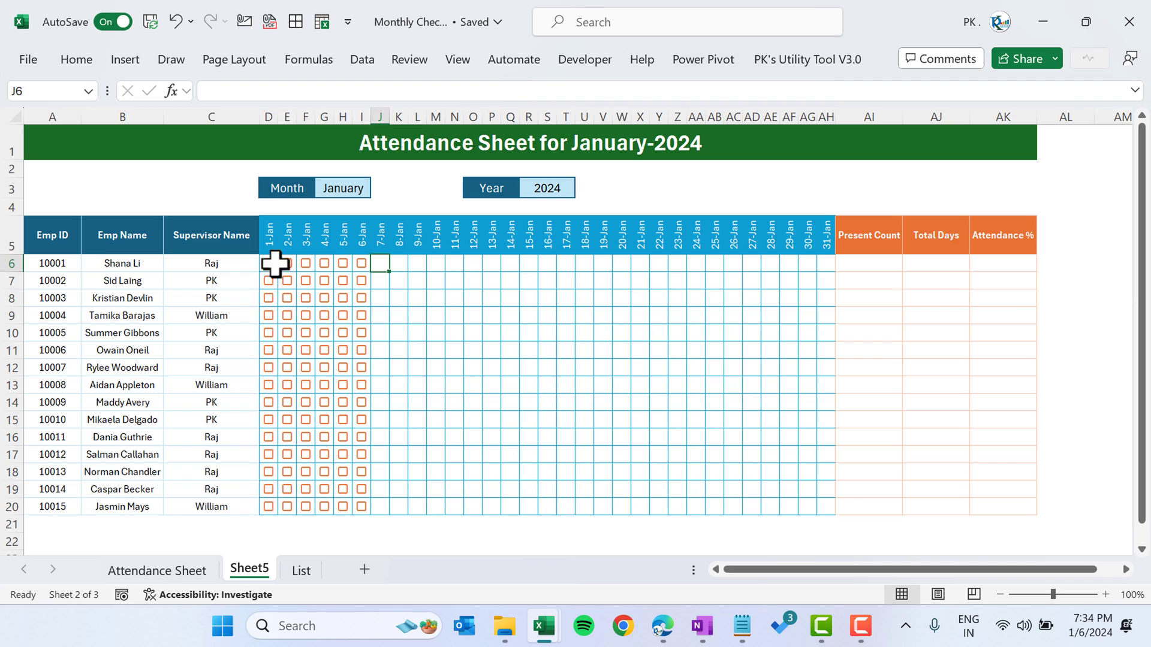
- Tick 1-Jan to 3-Jan for the first employee and 3-Jan in row 8
click(269, 263)
click(287, 263)
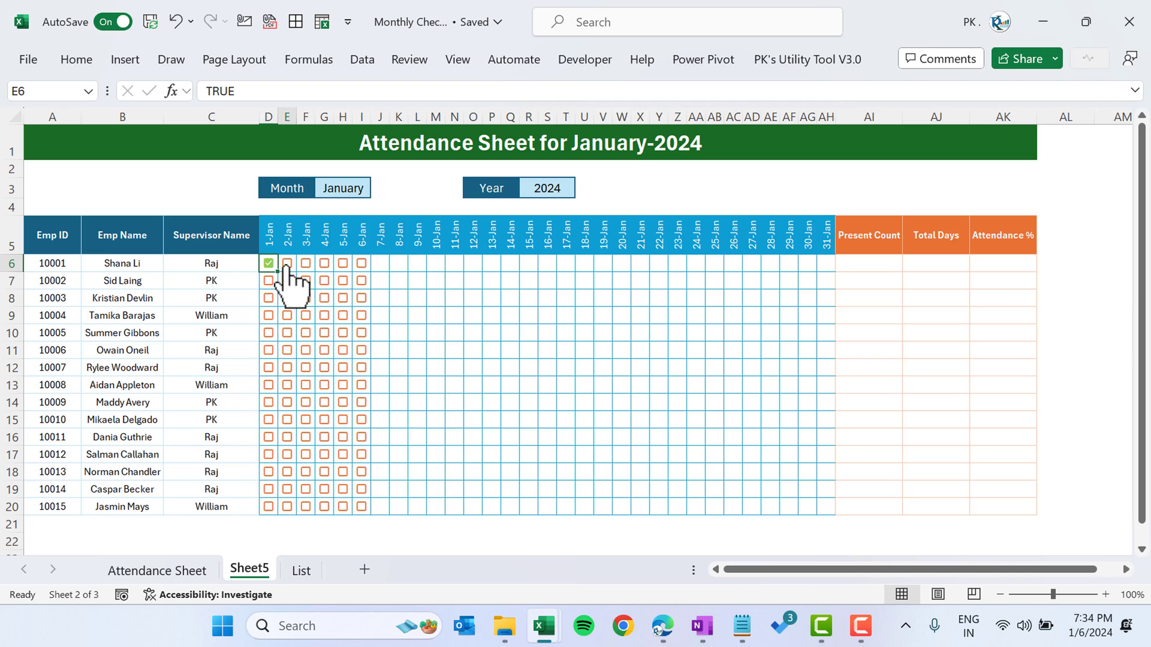
click(306, 264)
click(312, 285)
click(306, 297)
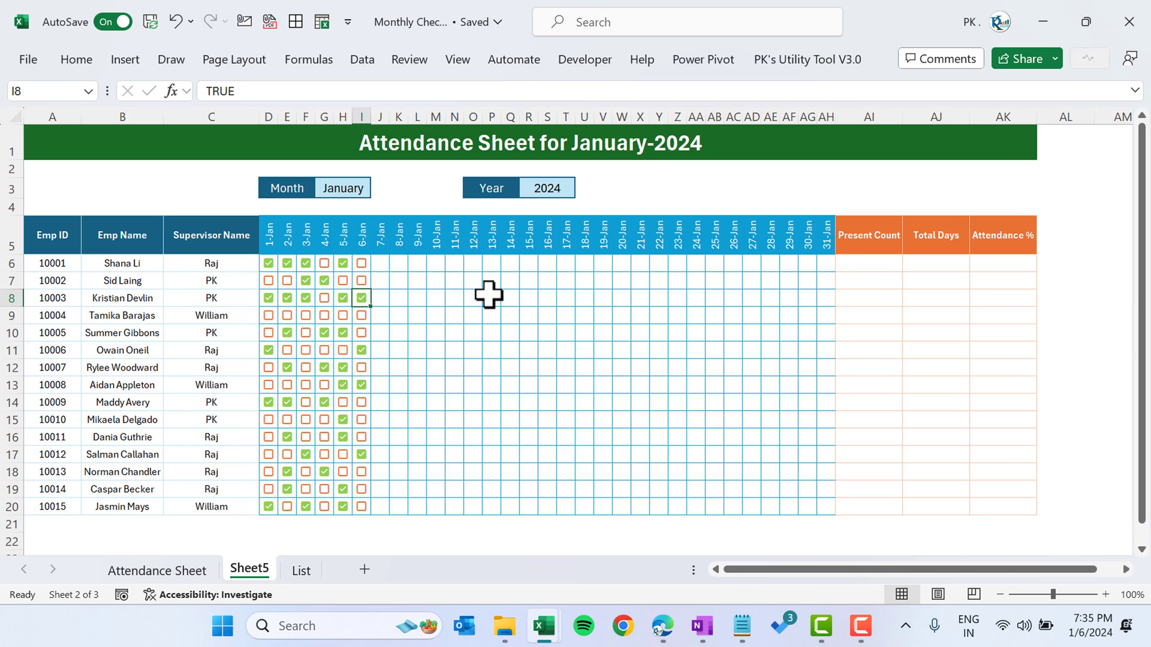
click(869, 265)
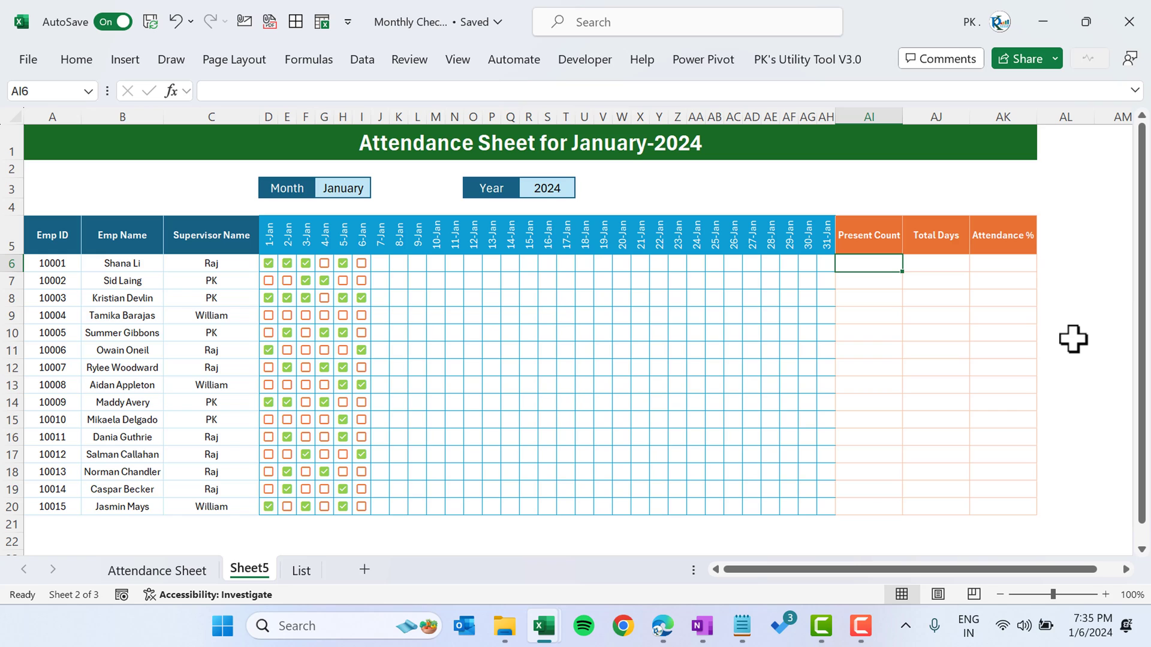
- Begin a COUNTIF formula in AI6 over the range D6:AH6
text(=)
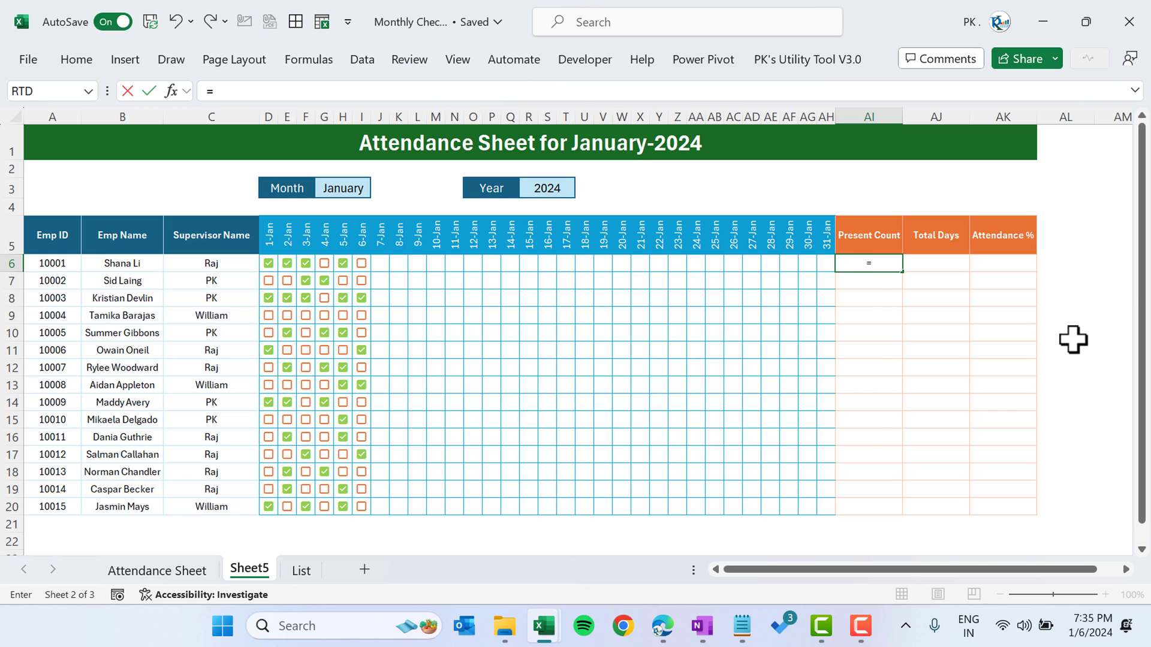
text(COU)
key(Down)
key(Down)
key(Down)
key(Tab)
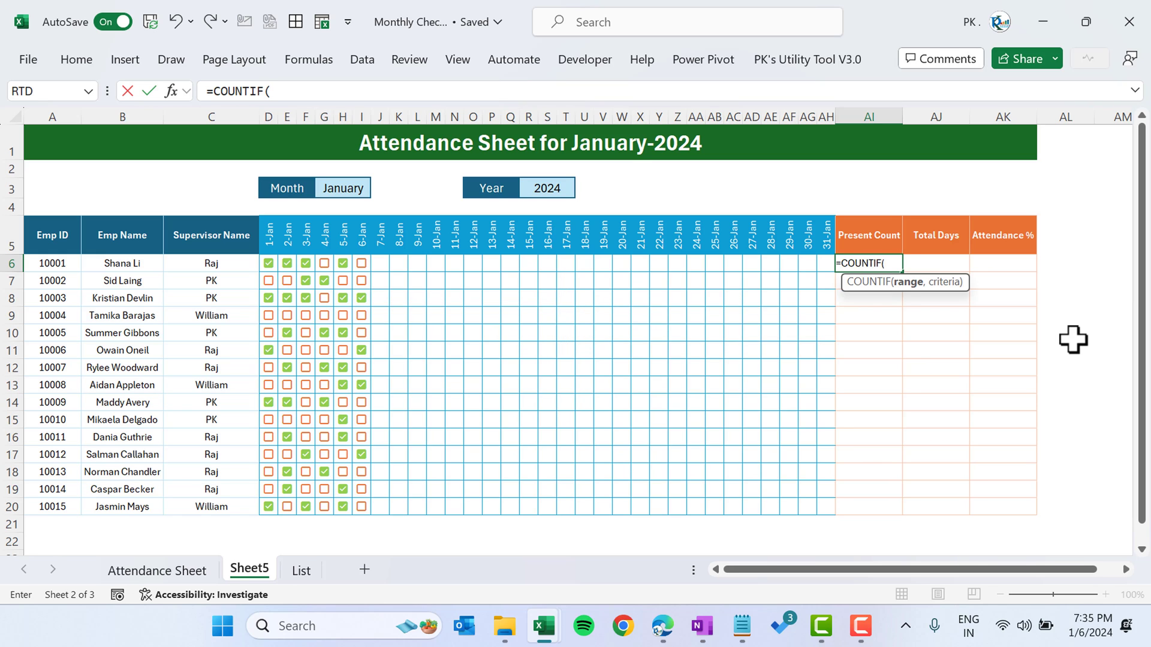
key(Left)
key(shift+Left)
key(shift+Left)
key(shift+Left)
key(shift+Left)
key(shift+Left)
key(shift+Left)
key(shift+Left)
key(shift+Left)
key(shift+Left)
key(shift+Left)
key(shift+Left)
key(shift+Left)
key(shift+Left)
key(shift+Left)
key(shift+Left)
key(shift+Left)
key(shift+Left)
key(shift+Left)
key(shift+Left)
key(shift+Left)
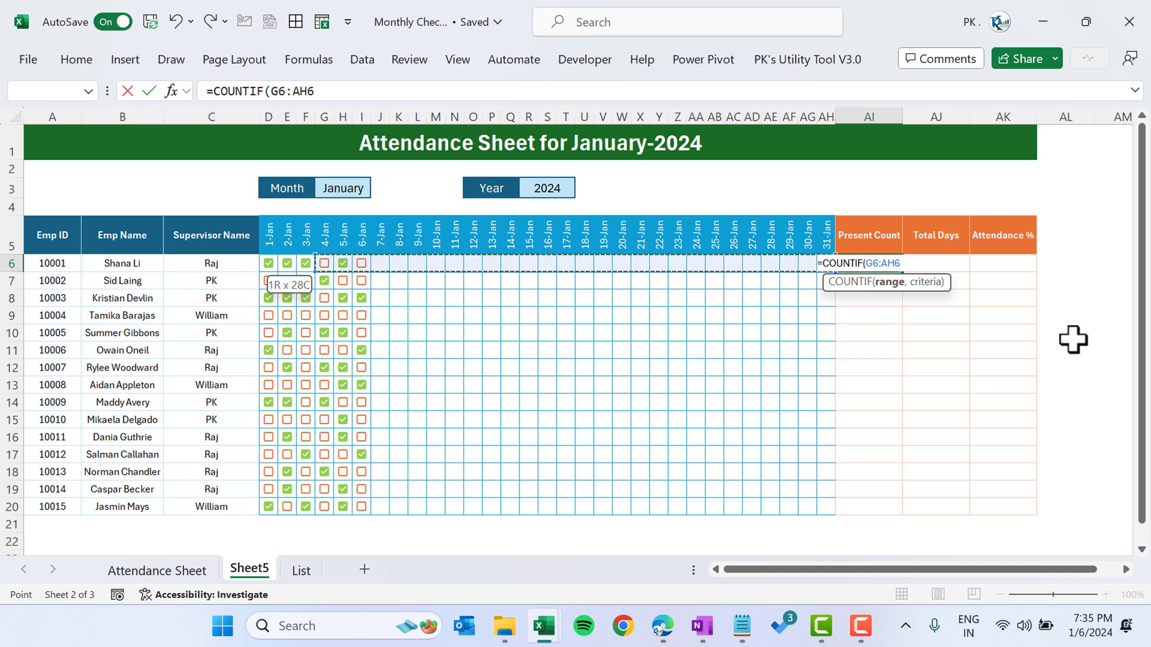
key(shift+Left)
key(shift+Left)
key(shift+Left)
- Complete =COUNTIF(D6:AH6,TRUE) and tick row 6's 4-Jan box so it counts 5
text(,)
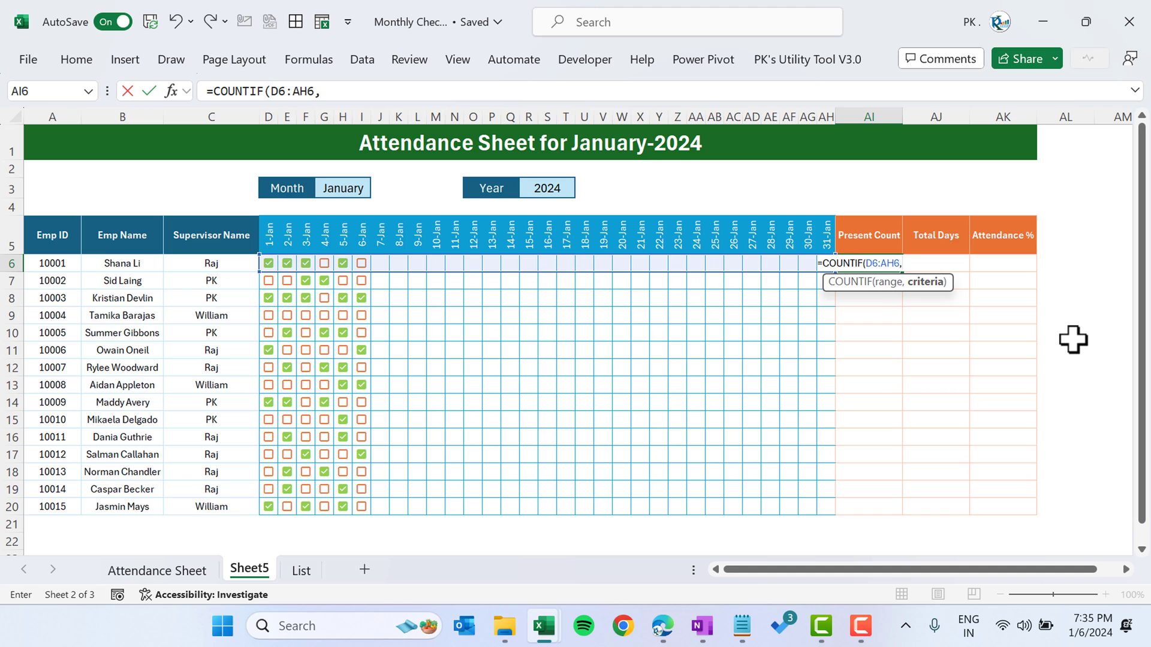
text(TRUE)
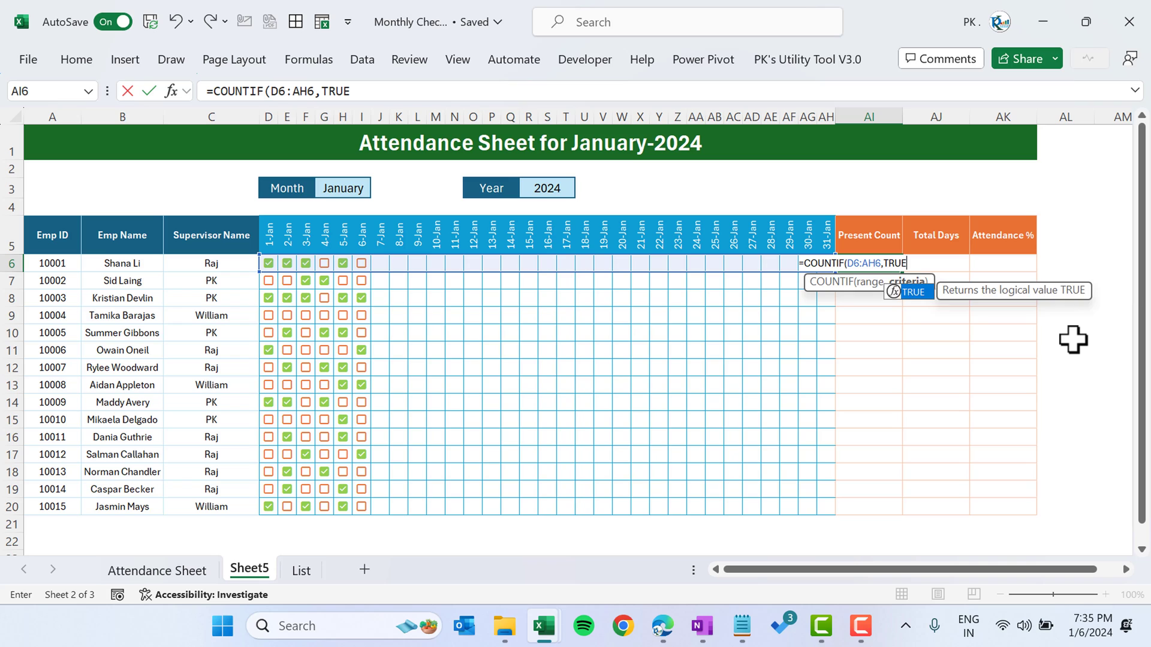
key(Escape)
text())
key(Return)
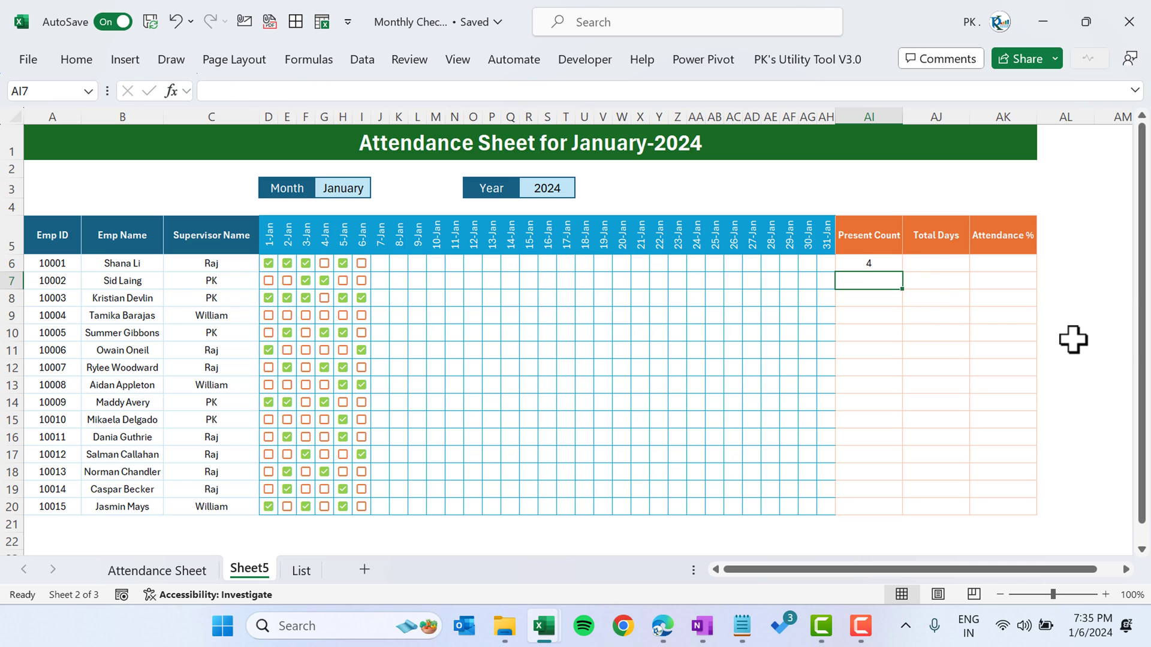
key(Up)
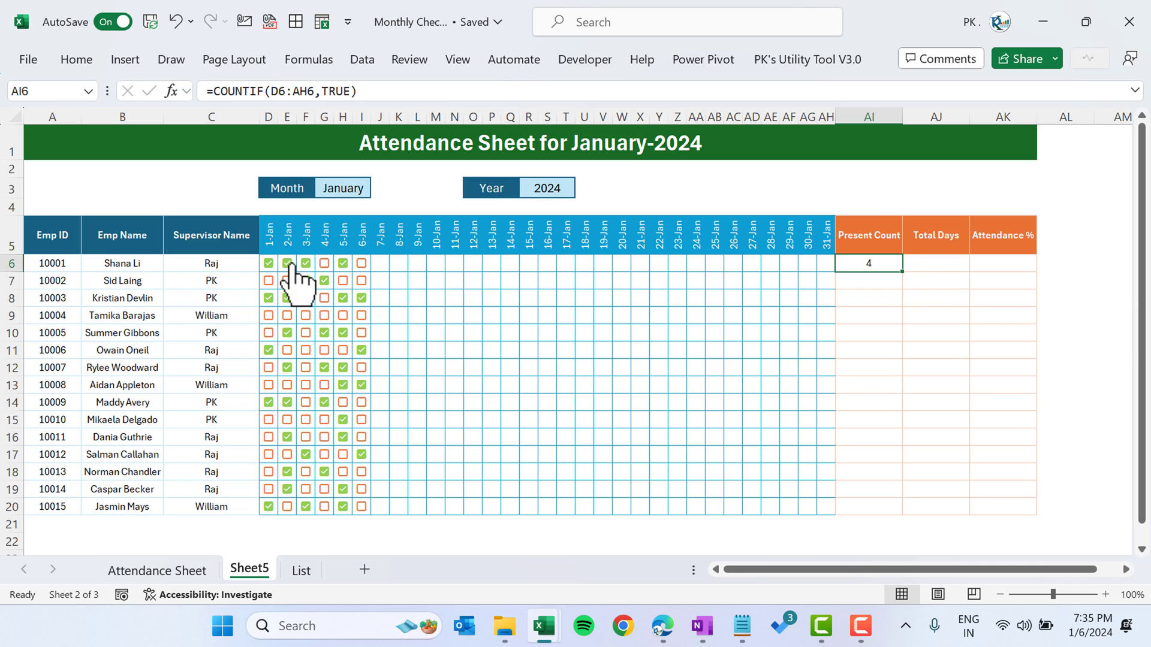
click(324, 264)
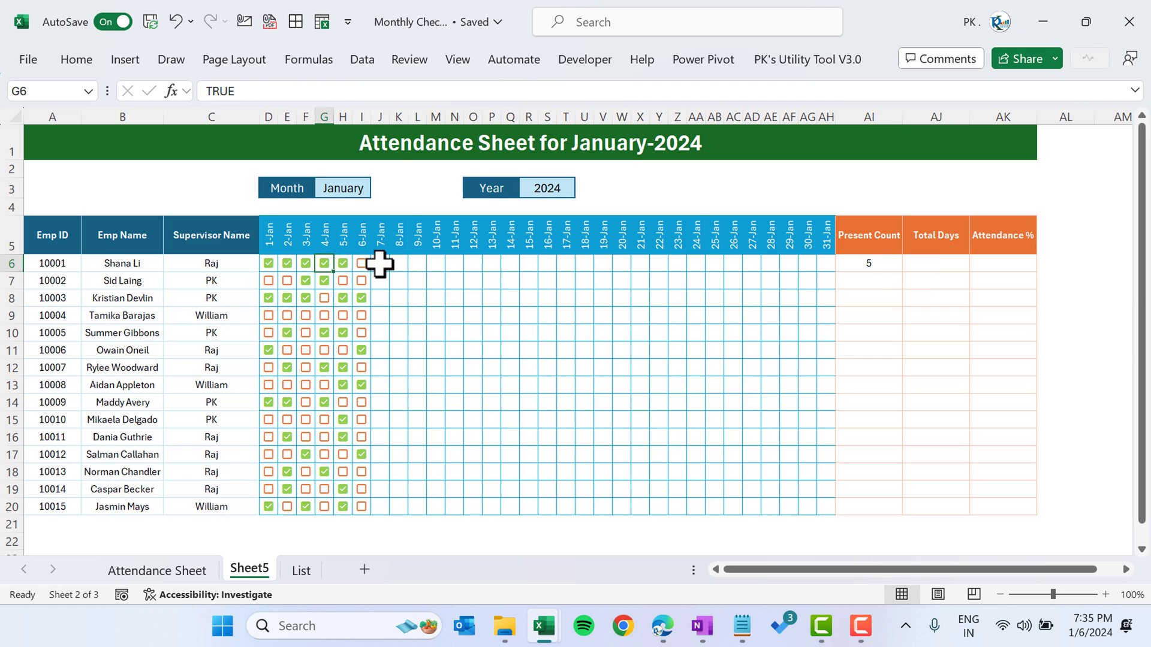
click(929, 264)
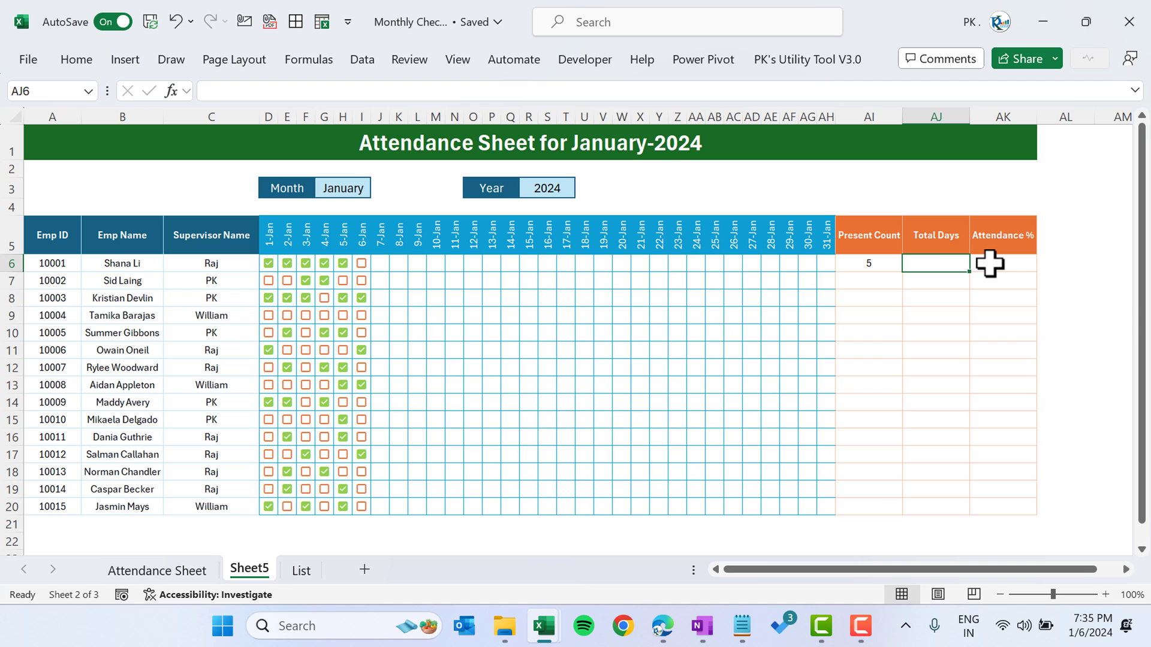
- Enter =COUNTA(D6:AH6) in AJ6 as total days, showing 6
text(=COUNTA()
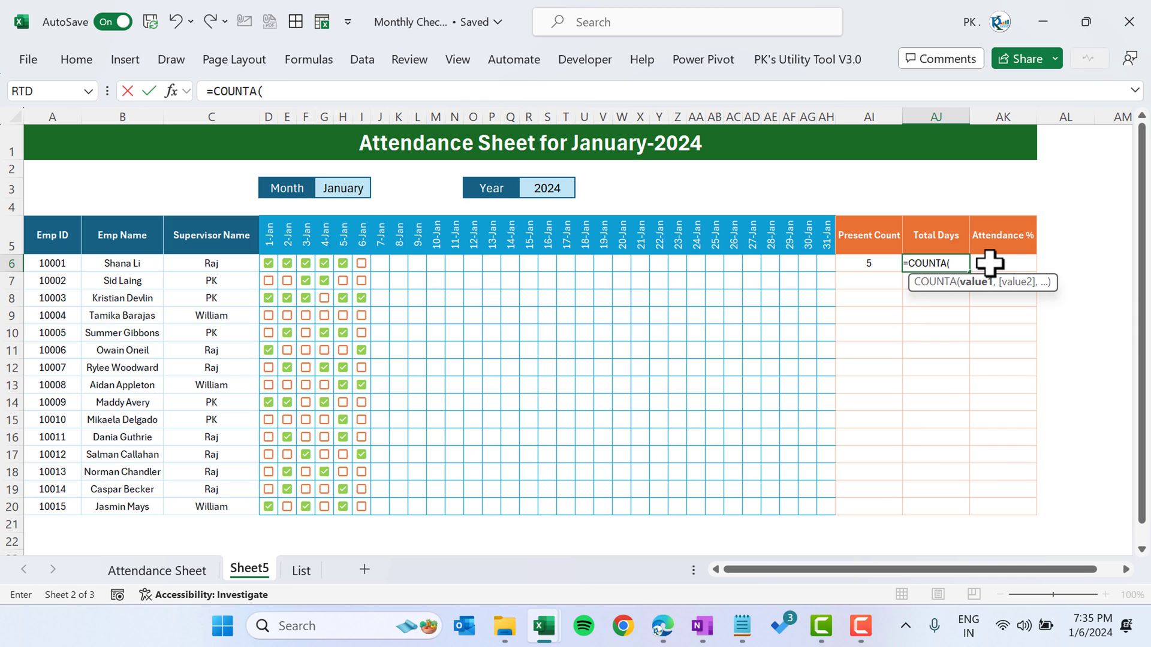
key(Left)
key(Left)
key(shift+Left)
key(shift+Left)
key(shift+Left)
key(shift+Left)
key(shift+Left)
key(shift+Left)
key(shift+Left)
key(shift+Left)
key(shift+Left)
key(shift+Left)
key(shift+Left)
key(shift+Left)
key(shift+Left)
key(shift+Left)
key(shift+Left)
key(shift+Left)
key(shift+Left)
key(shift+Left)
key(shift+Left)
key(shift+Left)
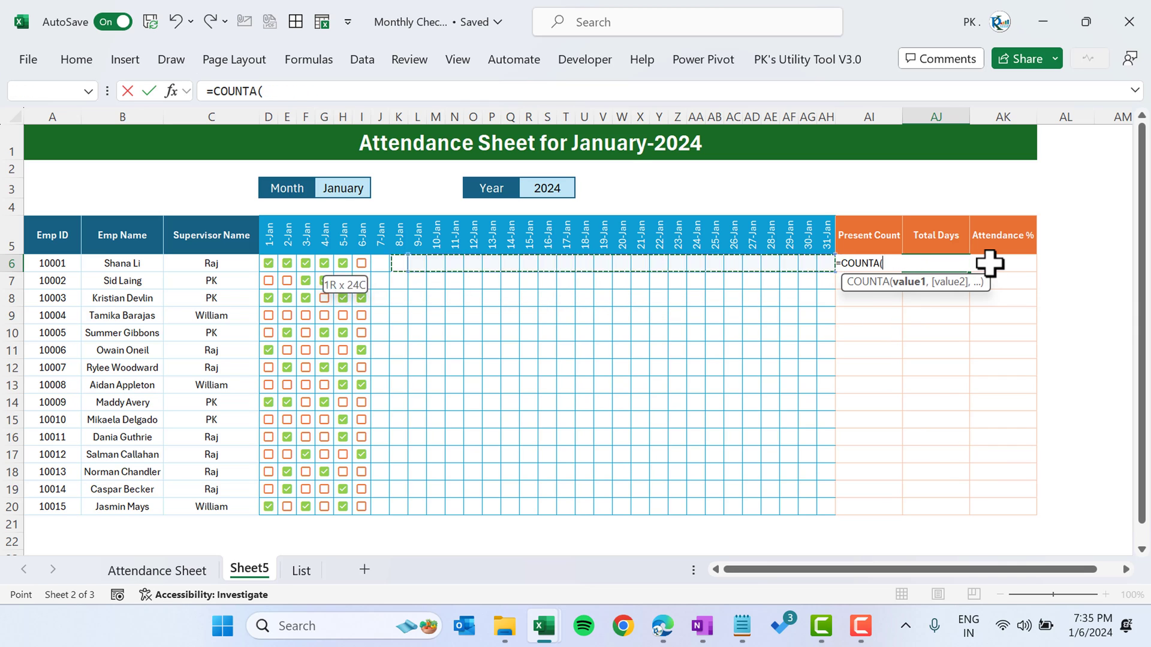
key(shift+Left)
key(shift+Left)
key(shift+Left)
key(shift+Left)
key(shift+Left)
key(shift+Left)
key(ctrl+Return)
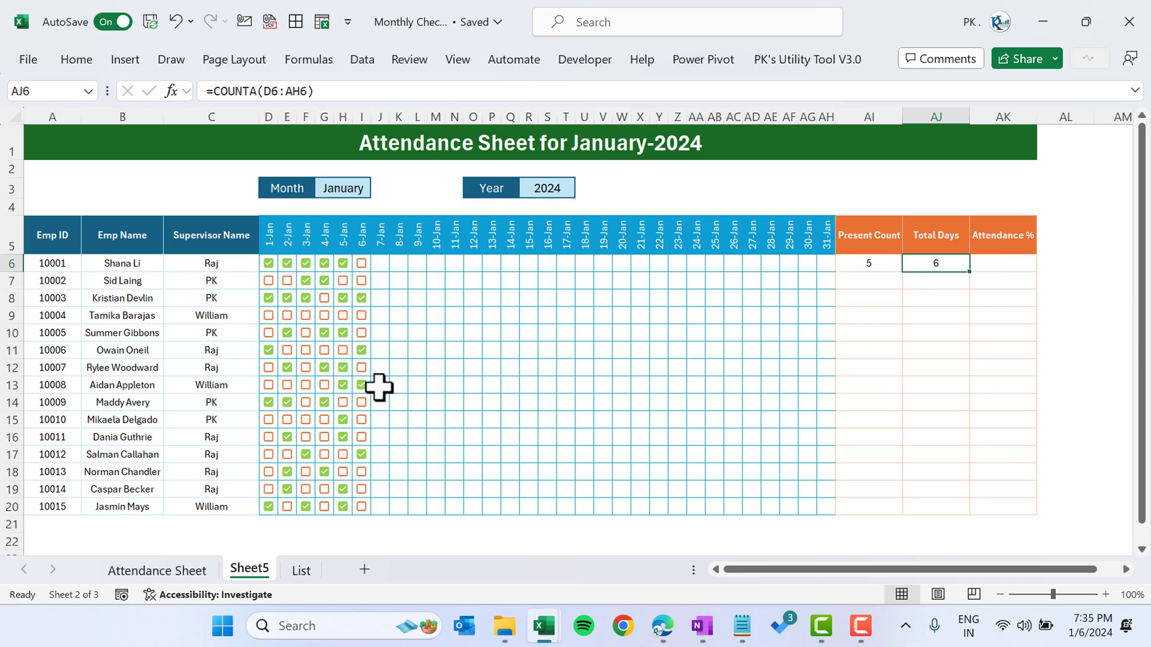
- Enter =AI6/AJ6 in AK6 as the attendance percentage, showing 83%
click(1002, 264)
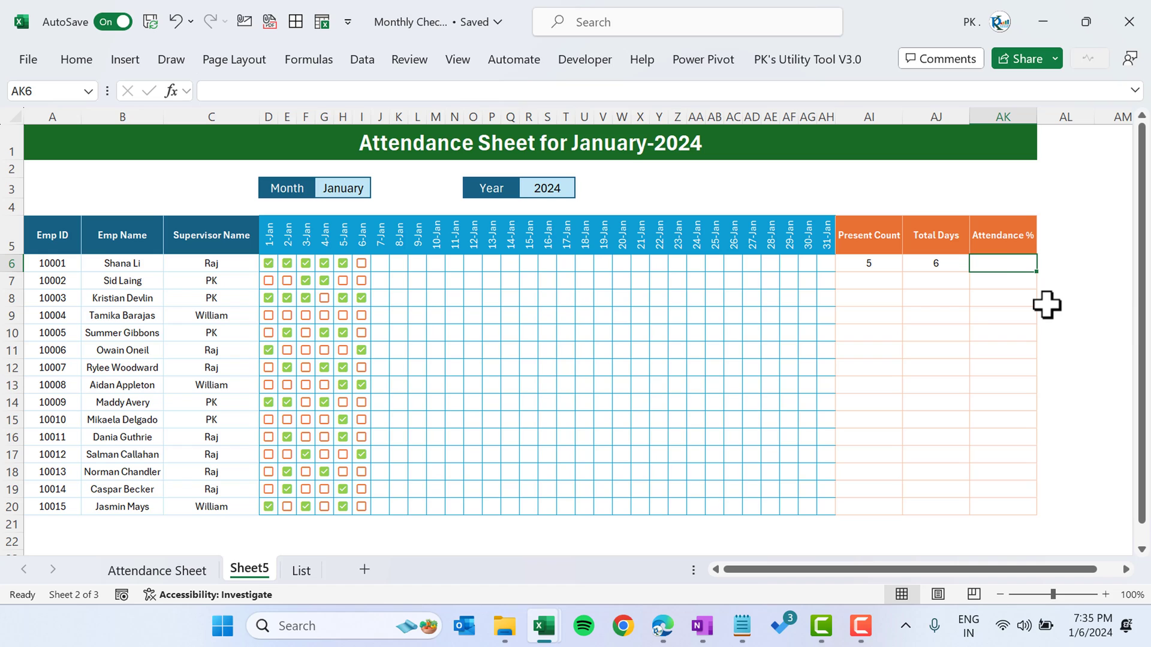
text(=)
key(Left)
key(Left)
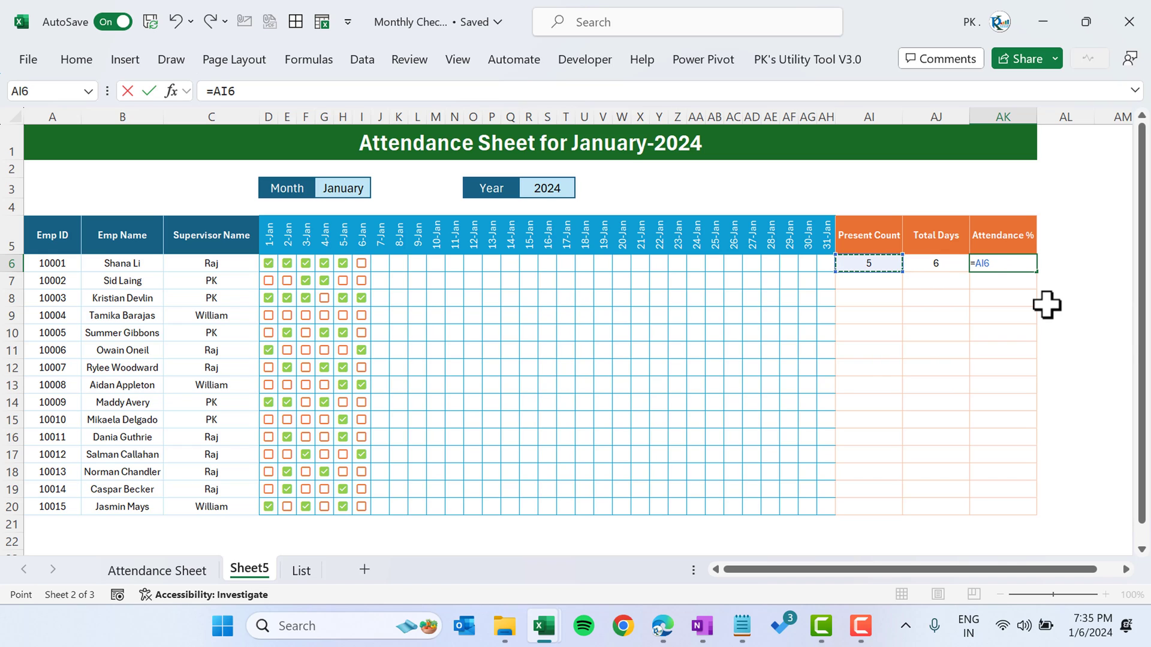
text(/)
key(Left)
key(Return)
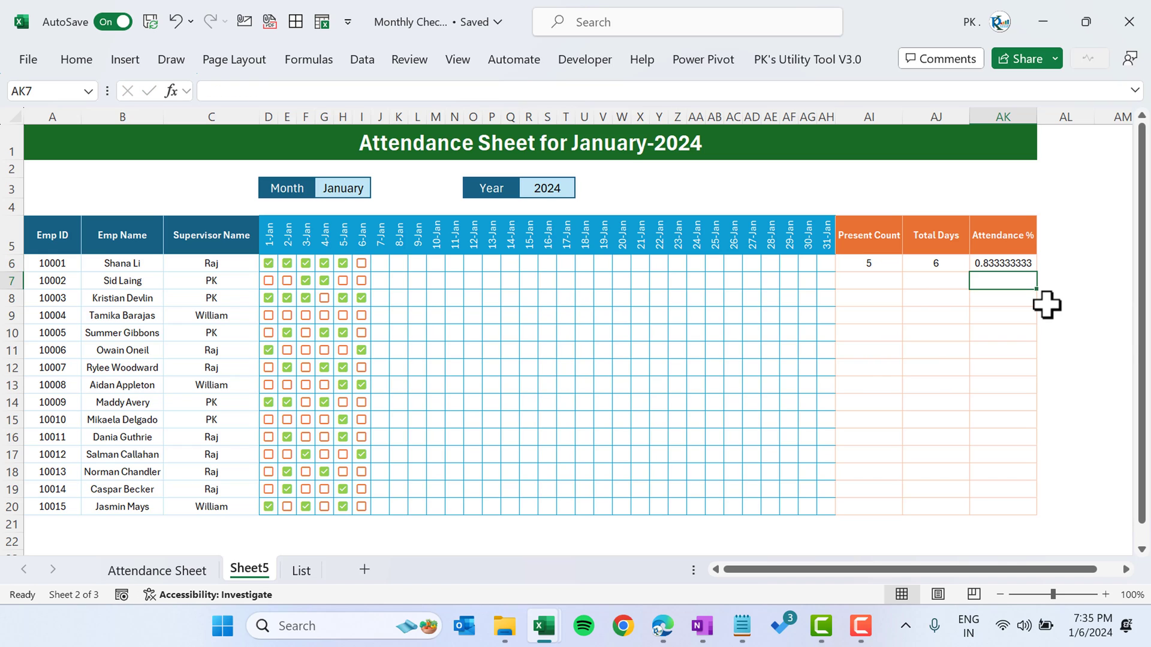
key(Up)
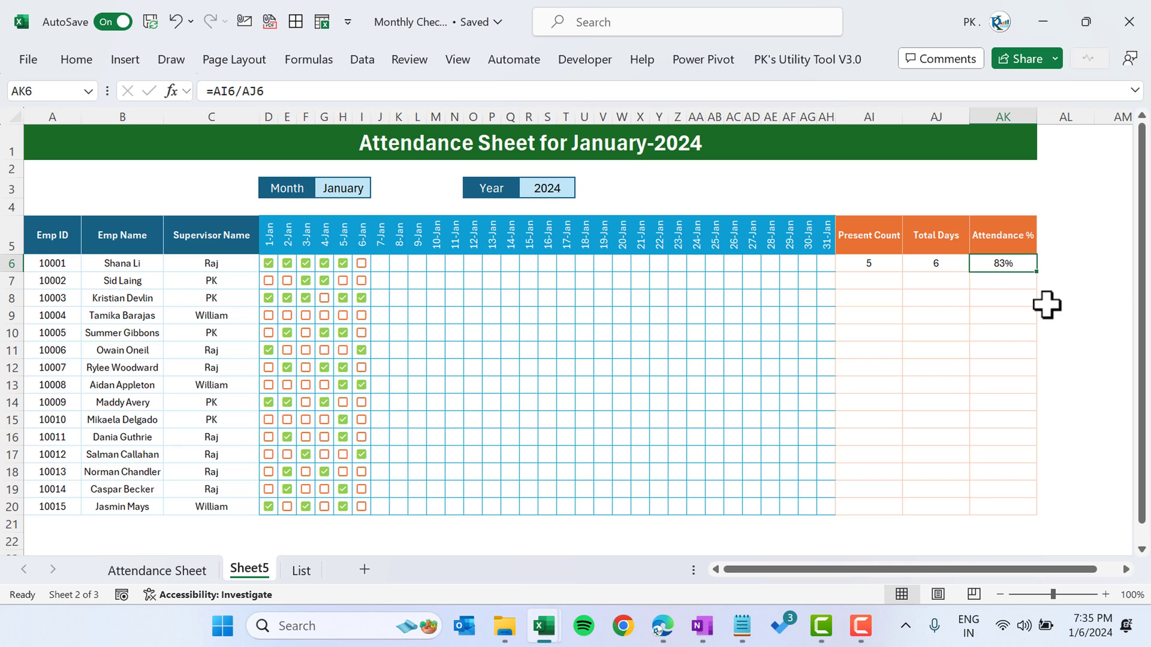
- Fill the AI6:AK6 formulas down to row 20 and select AK6:AK20 for formatting
drag(864, 271, 997, 268)
drag(856, 263, 1006, 264)
double_click(1037, 273)
click(946, 265)
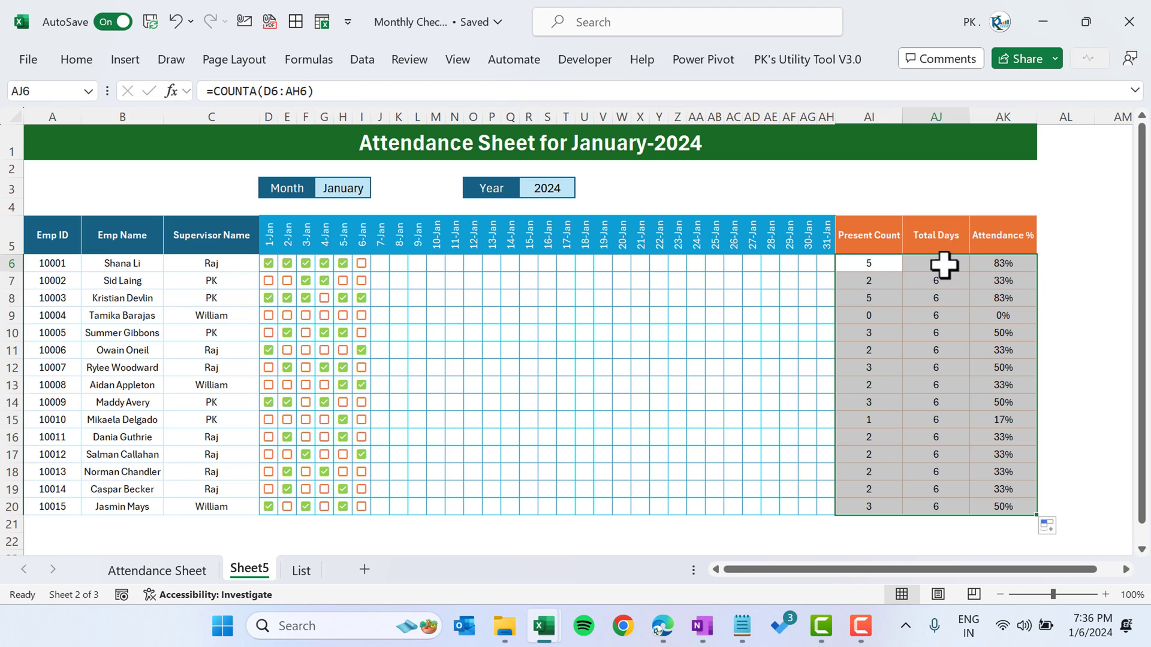
drag(1006, 270, 1009, 507)
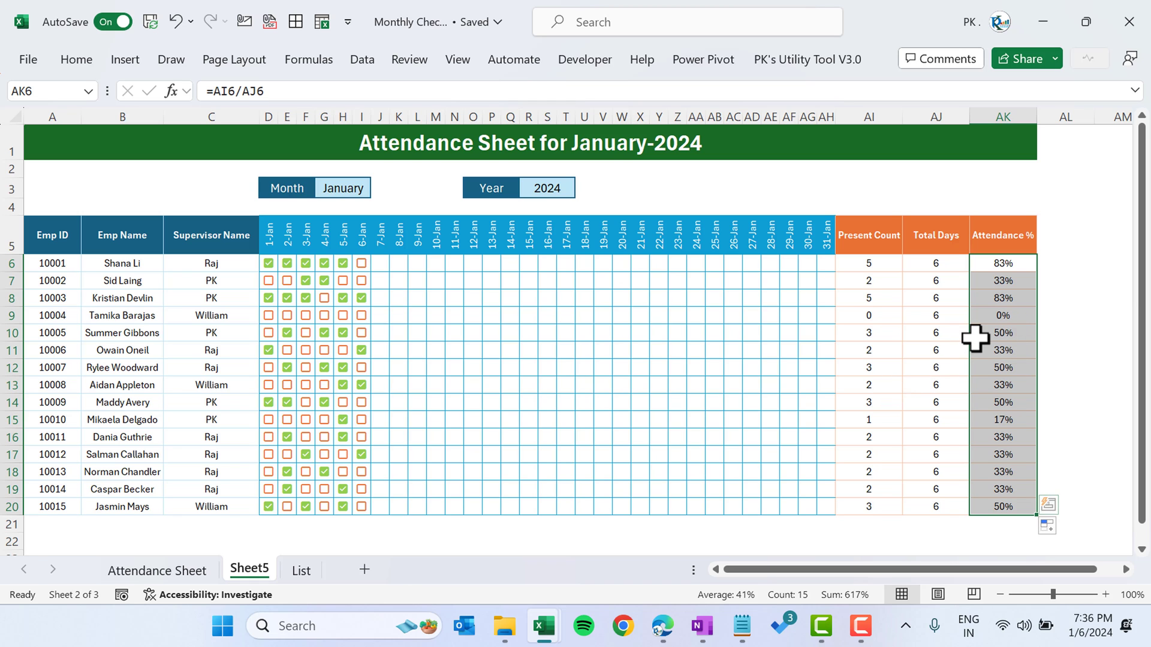
key(alt+o)
- Start a new conditional formatting rule with the Data Bar format style
key(d)
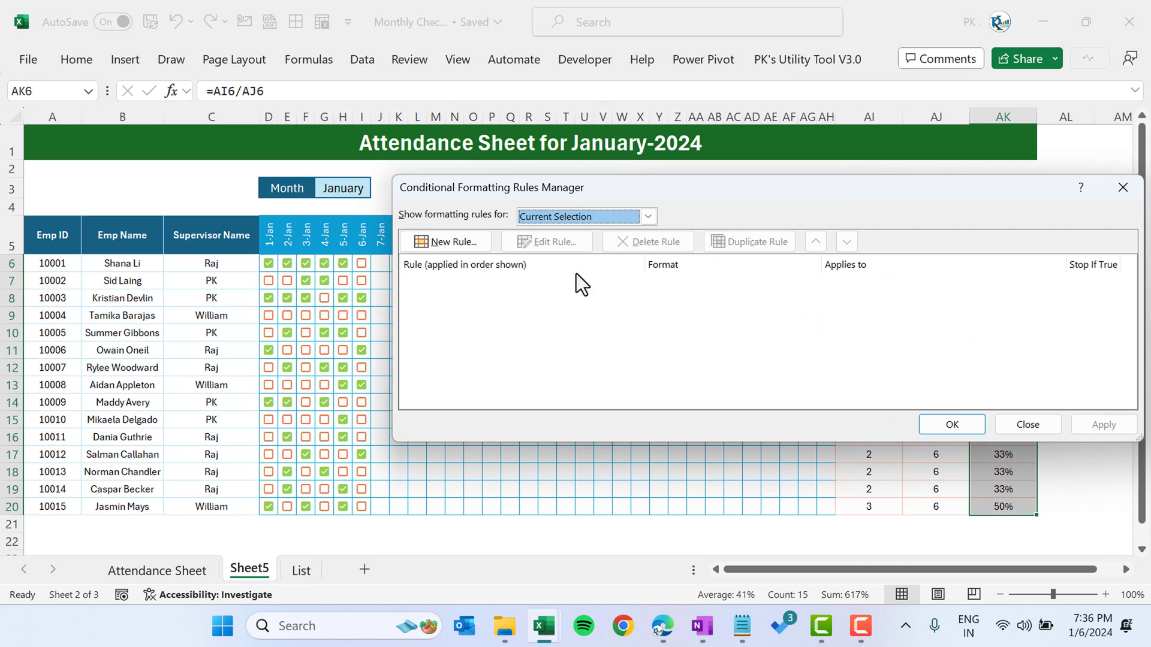
click(446, 241)
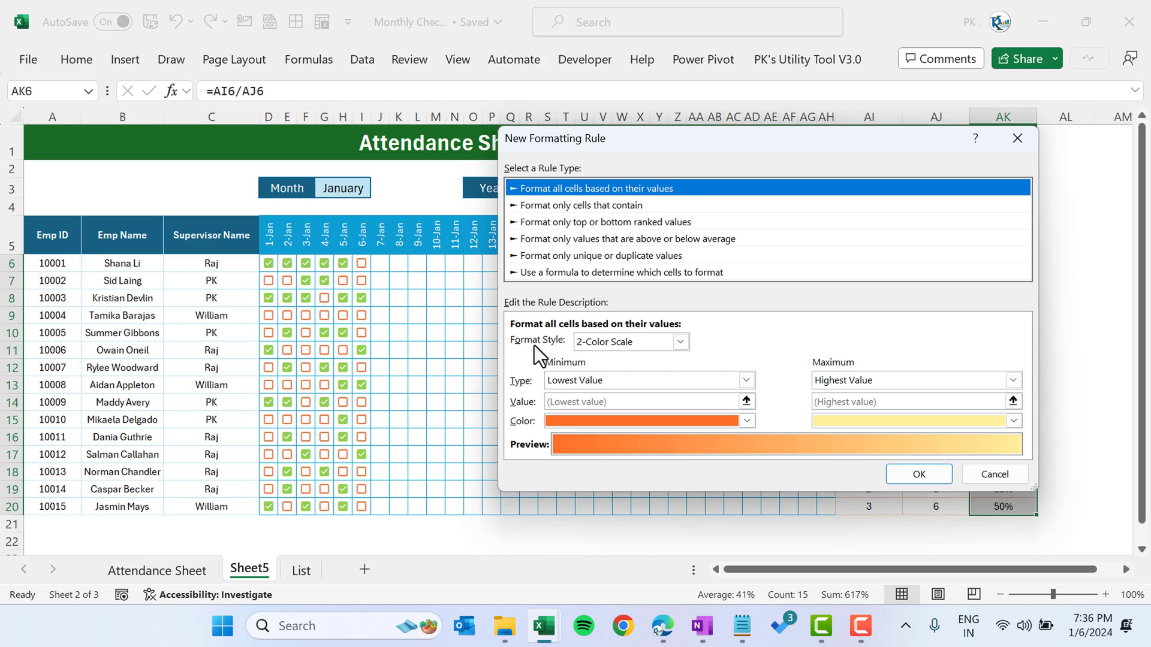
click(679, 343)
click(624, 380)
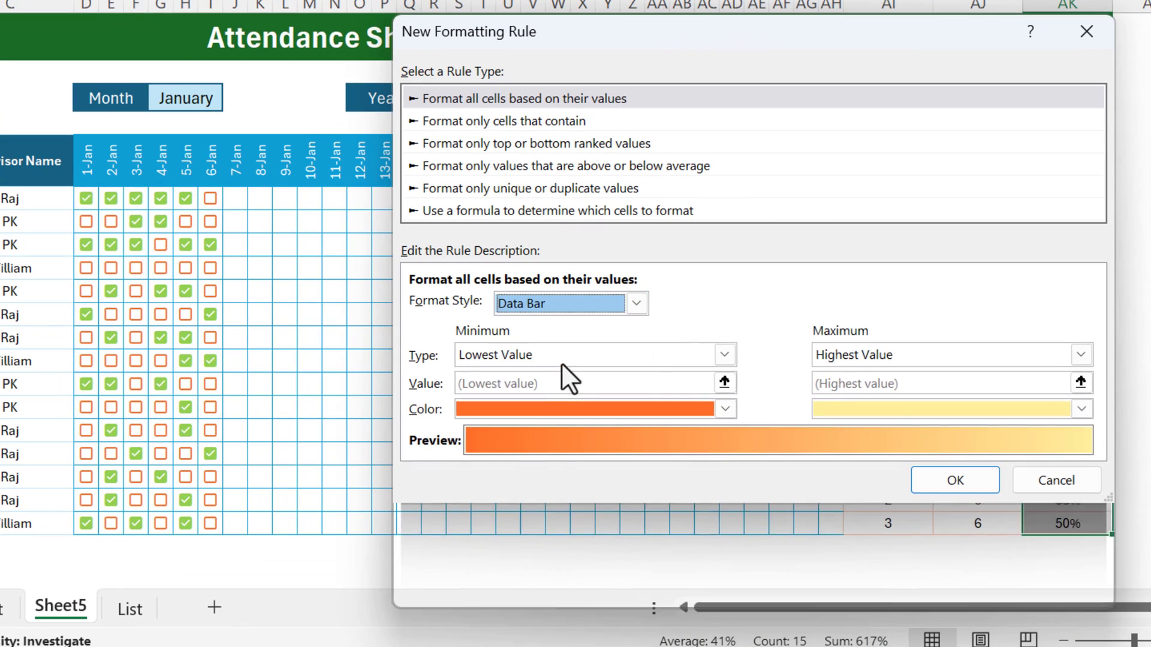
- Set the data bar minimum and maximum to Number 0 and 1
click(545, 354)
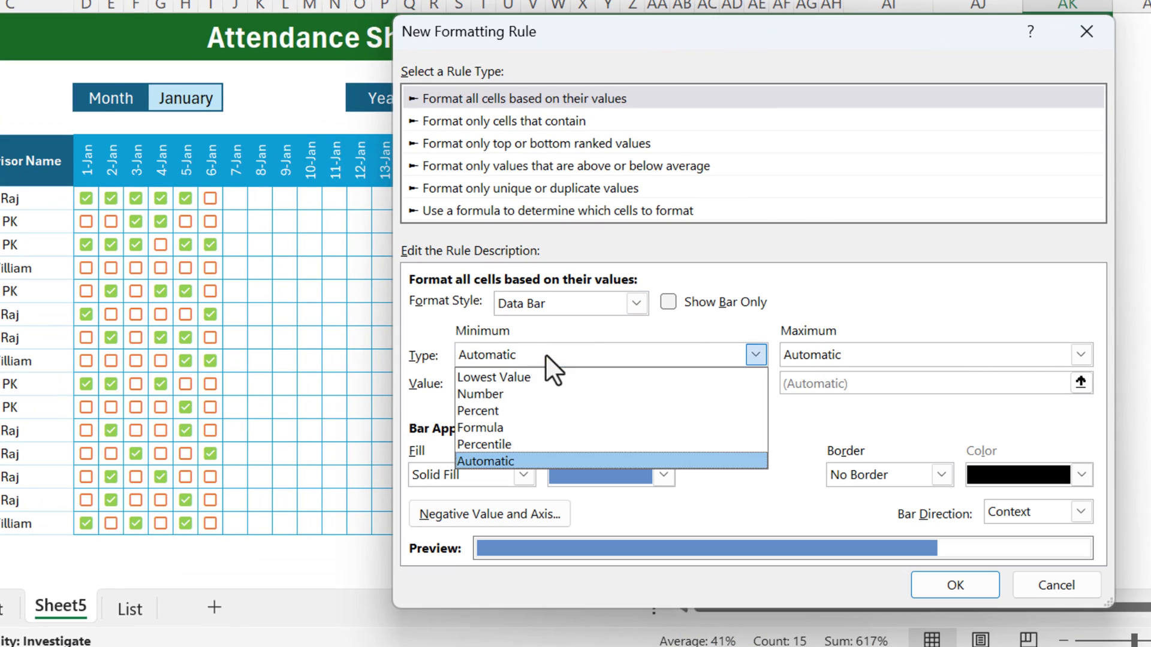
click(538, 394)
click(854, 355)
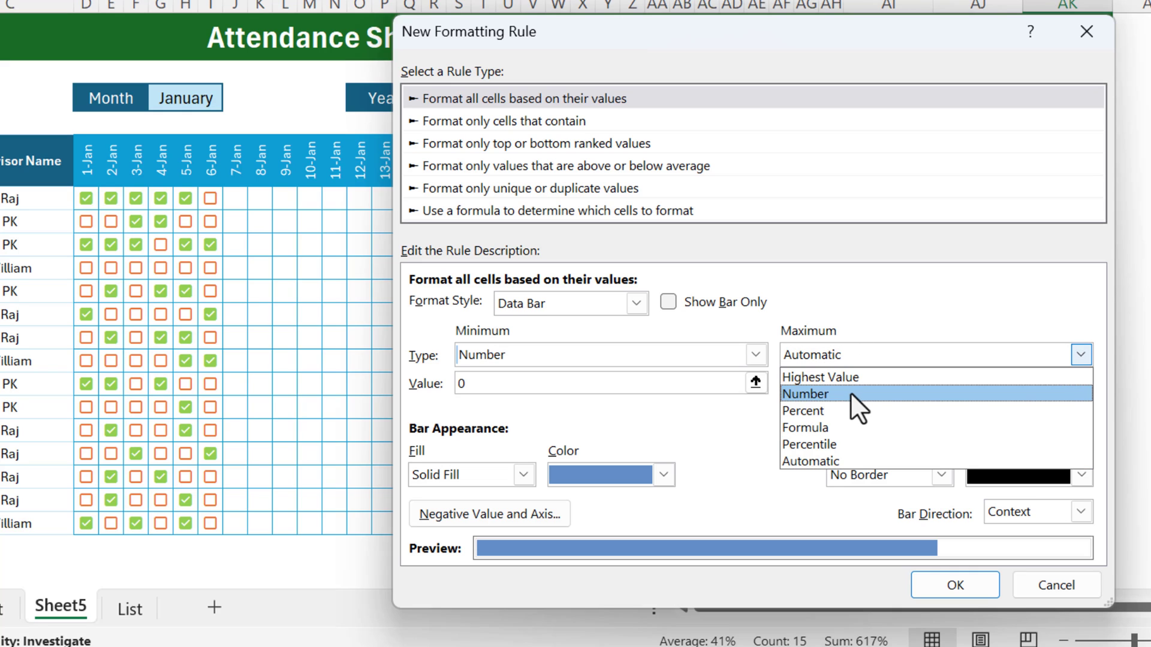
click(850, 393)
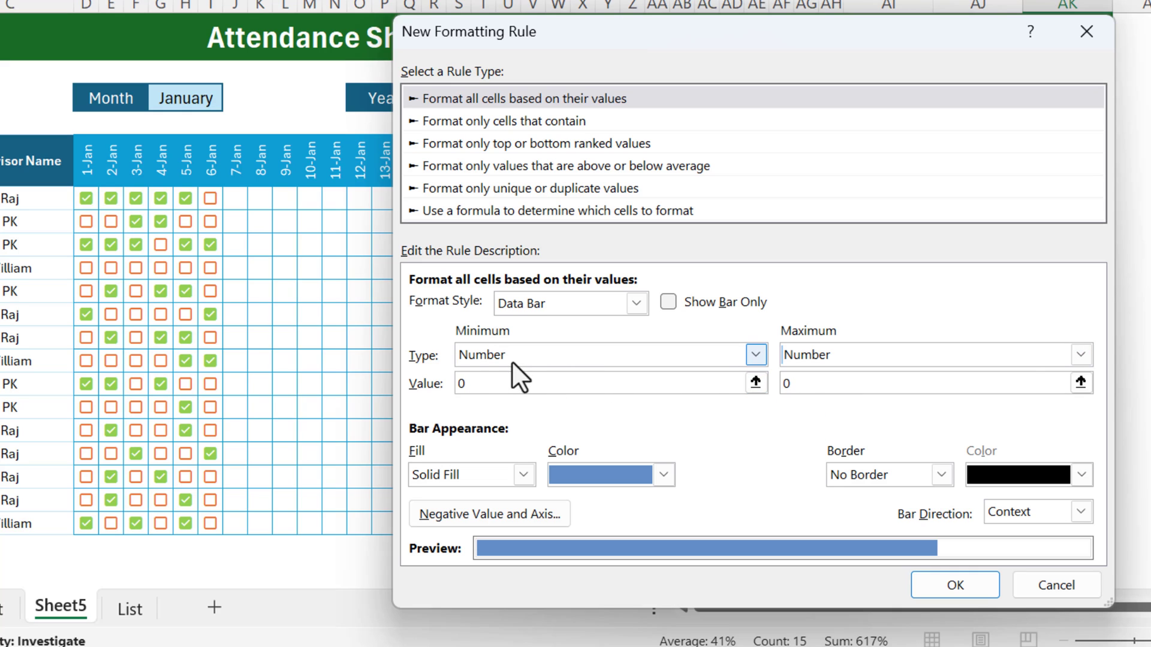
double_click(845, 383)
text(1)
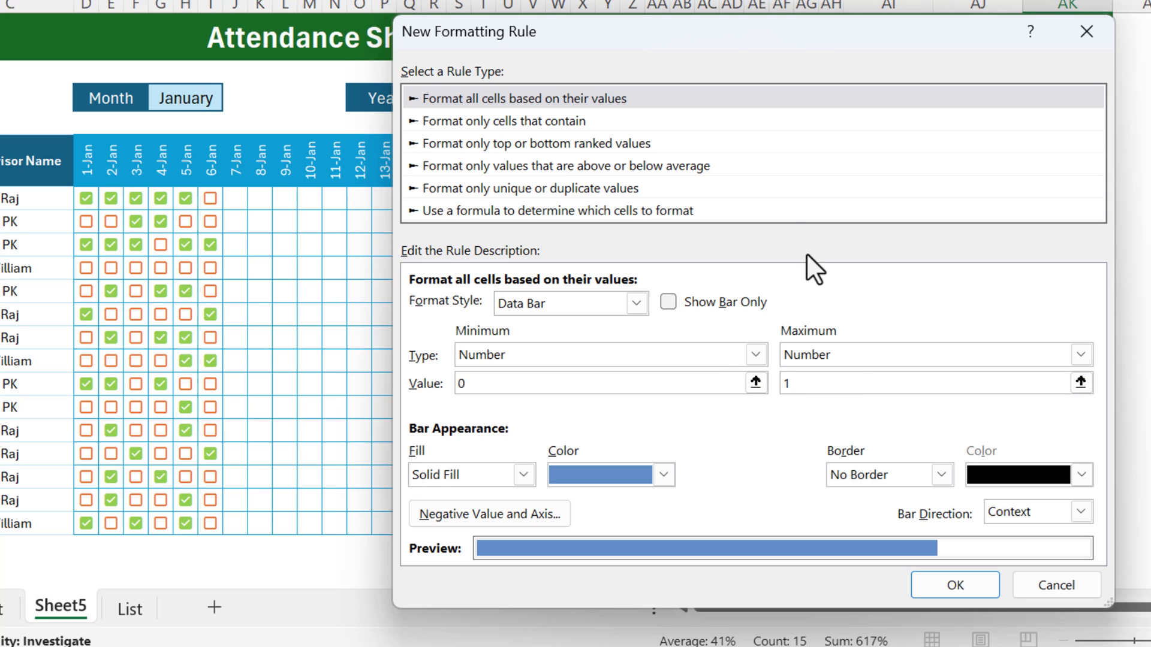
drag(697, 30, 598, 0)
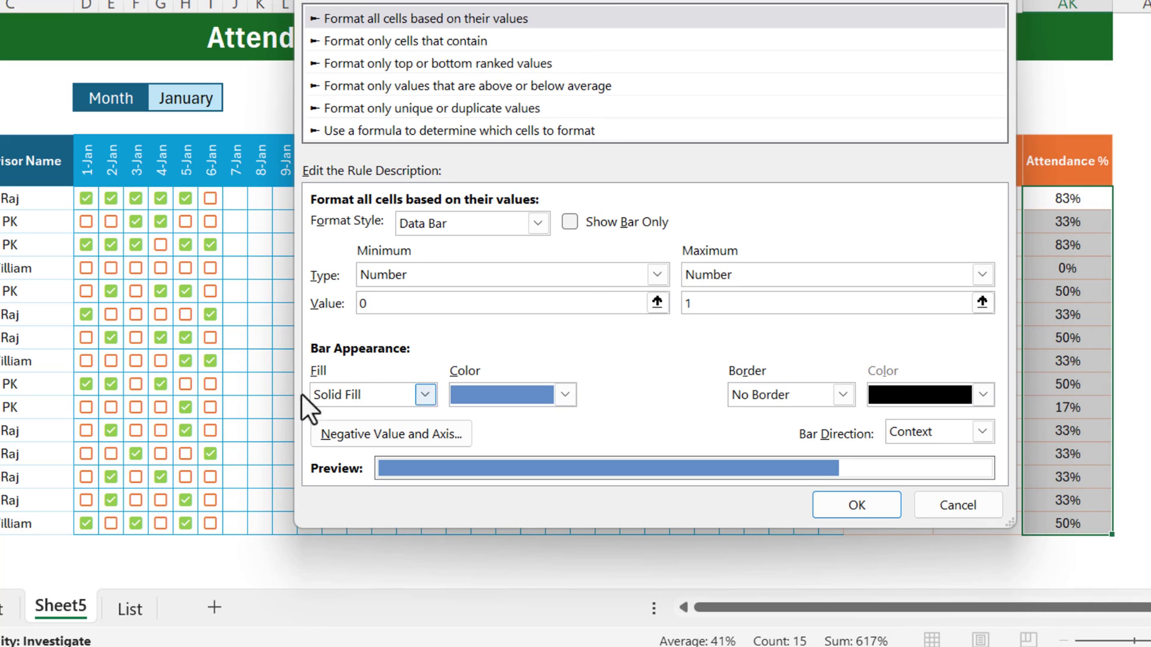
- Make the bars a light green gradient fill with a solid light green border
click(564, 394)
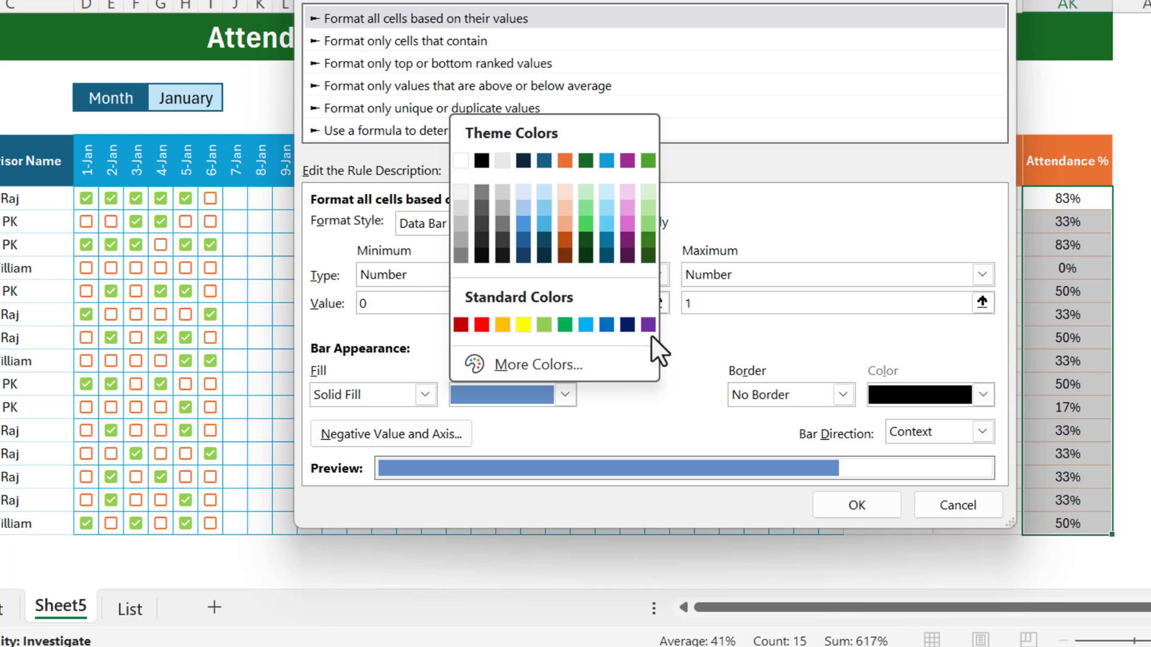
click(545, 326)
click(843, 395)
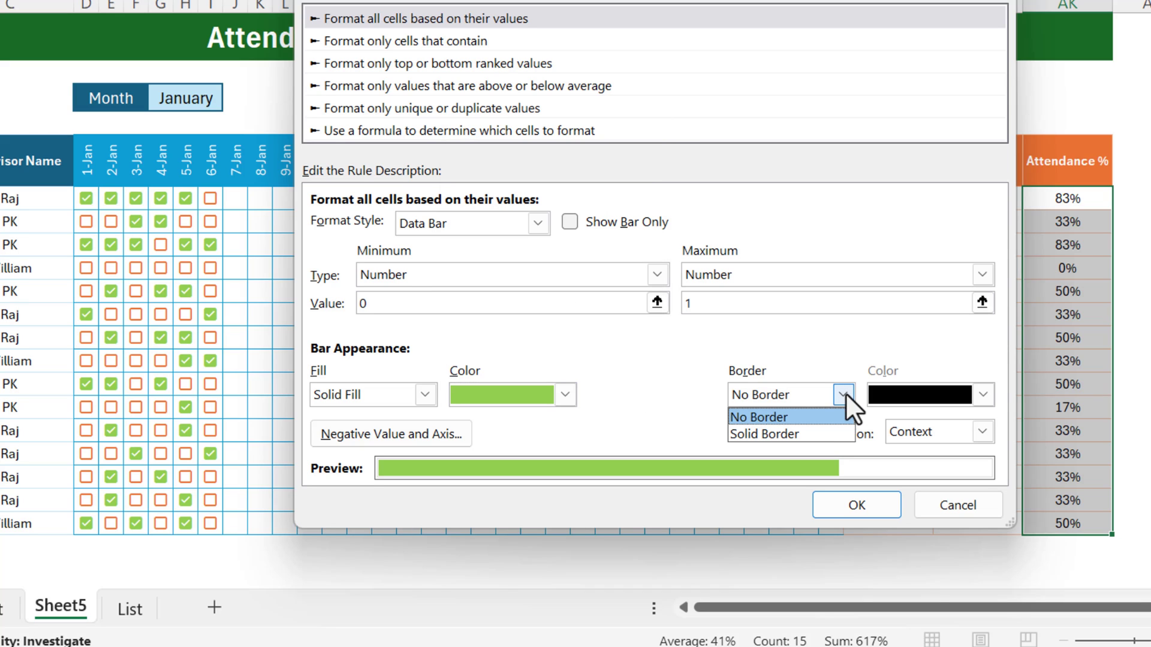
click(805, 429)
click(983, 395)
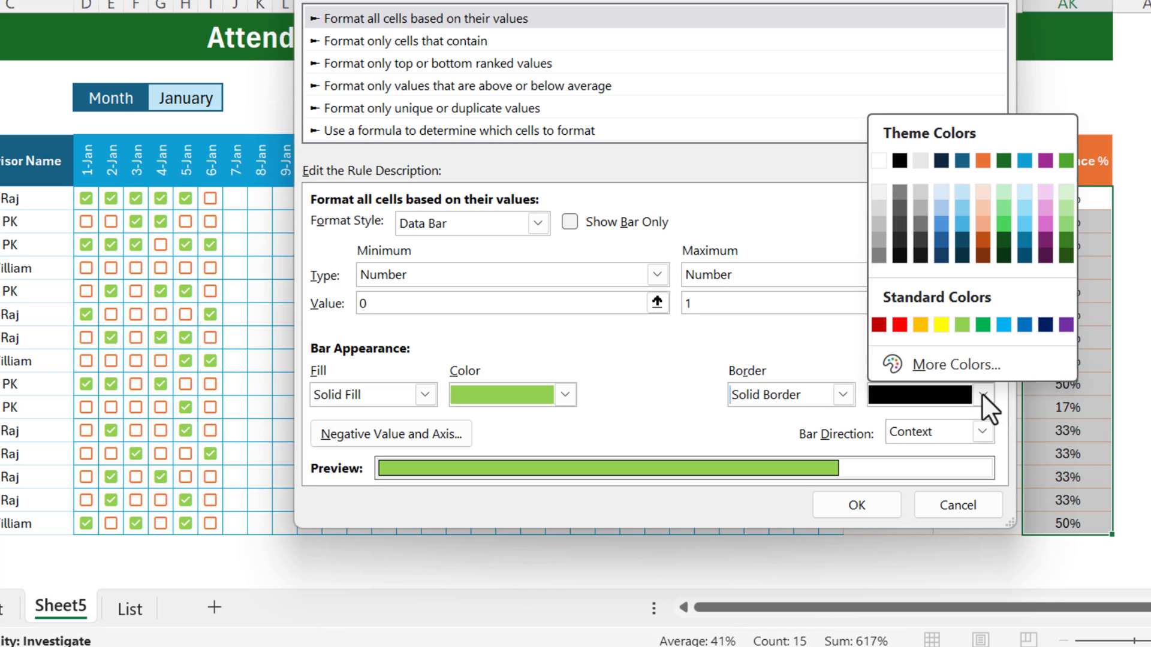
click(962, 325)
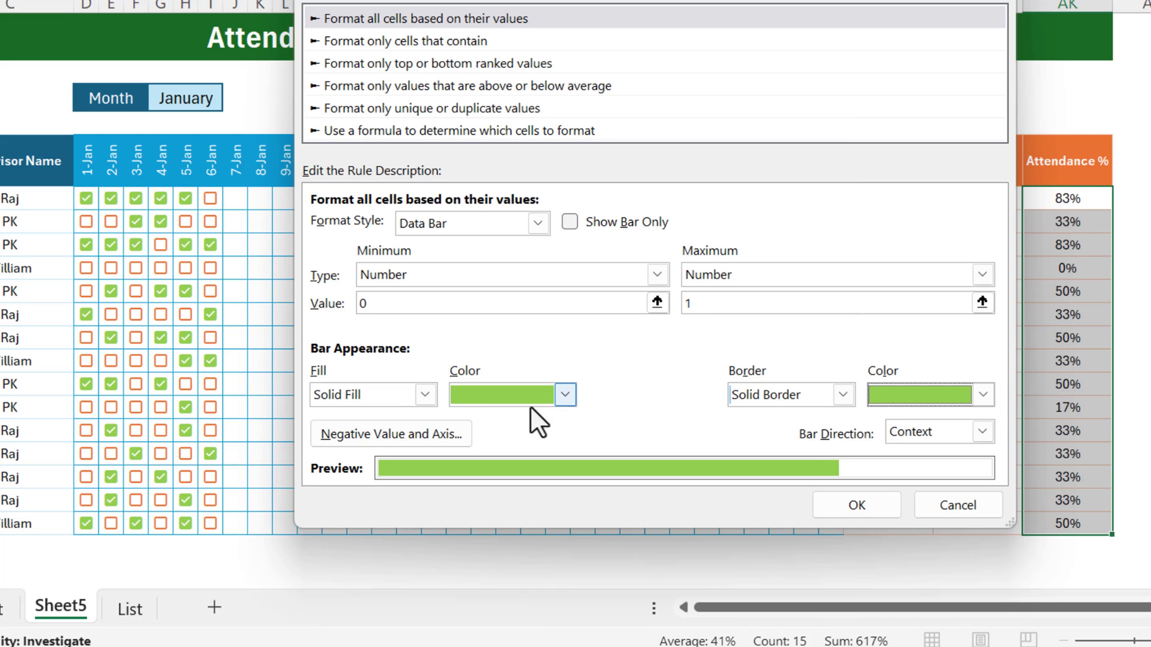
click(422, 394)
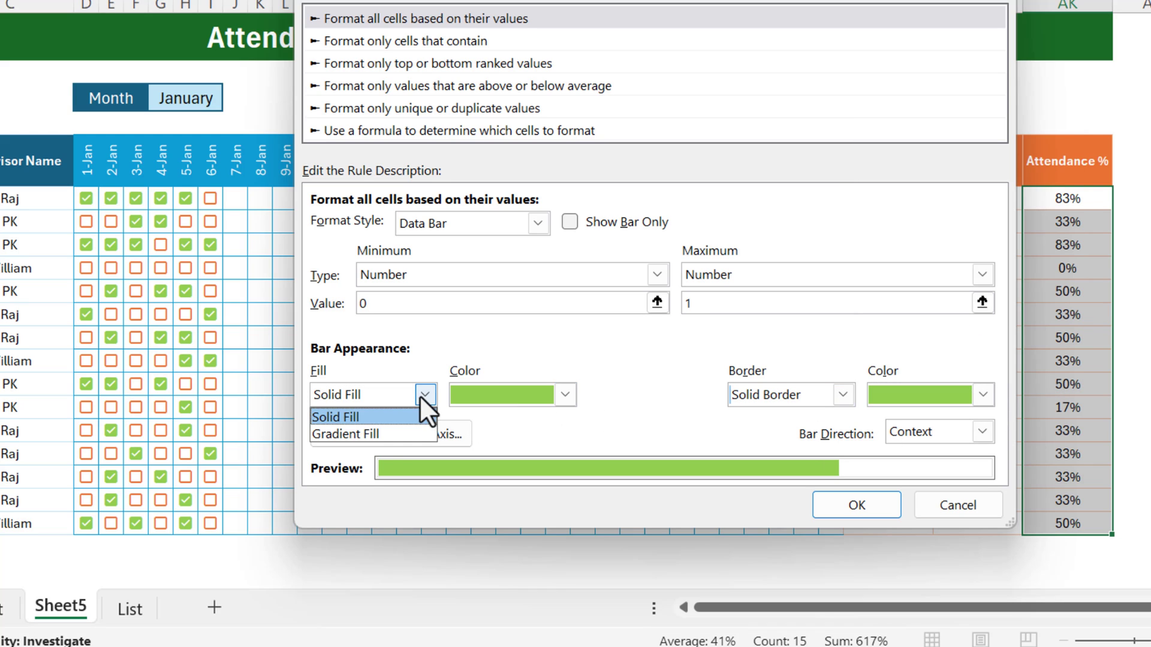
click(354, 434)
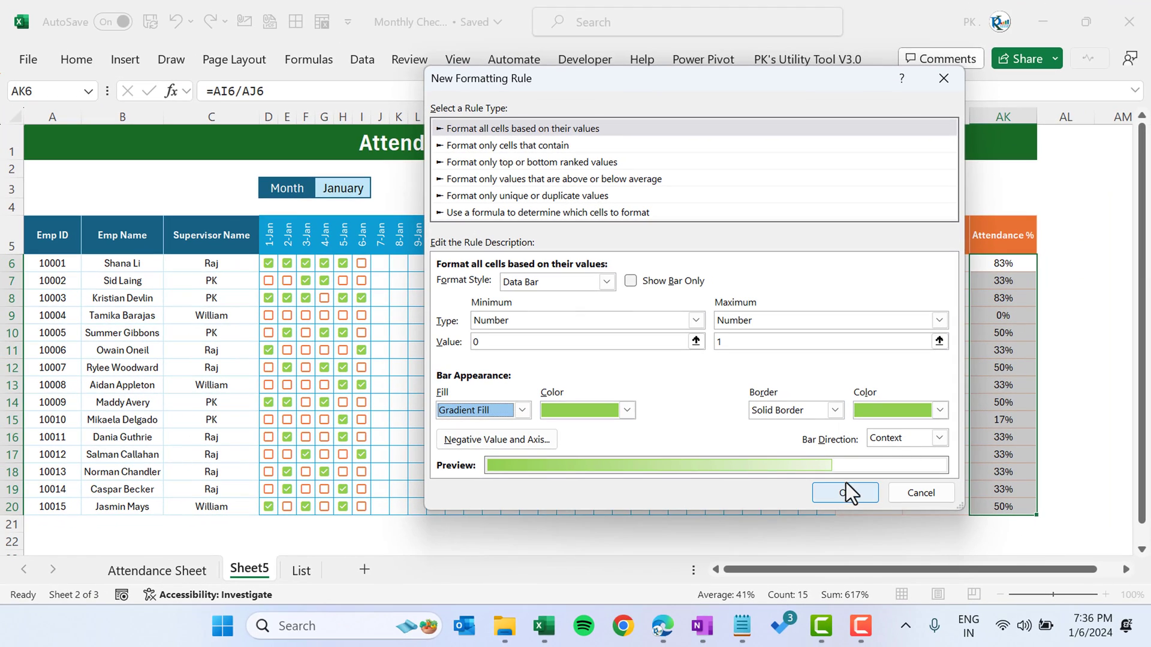
click(840, 489)
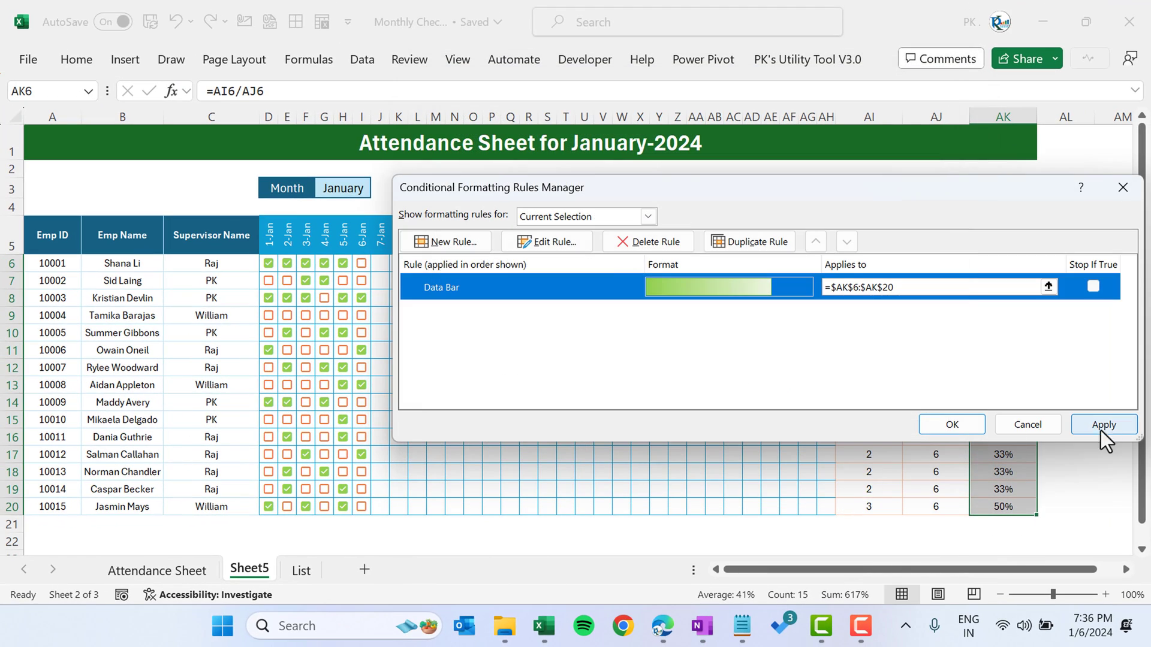
- Apply the data bar rule to AK6:AK20 and close the Rules Manager
click(1103, 426)
click(971, 424)
click(950, 334)
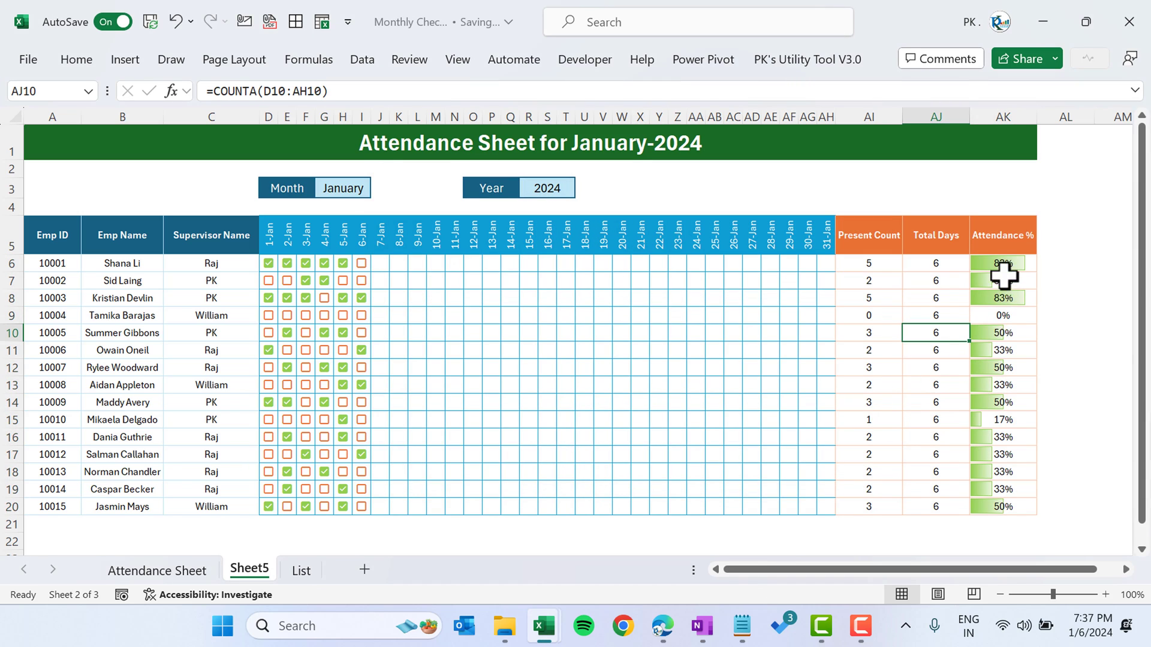
drag(383, 316, 1007, 318)
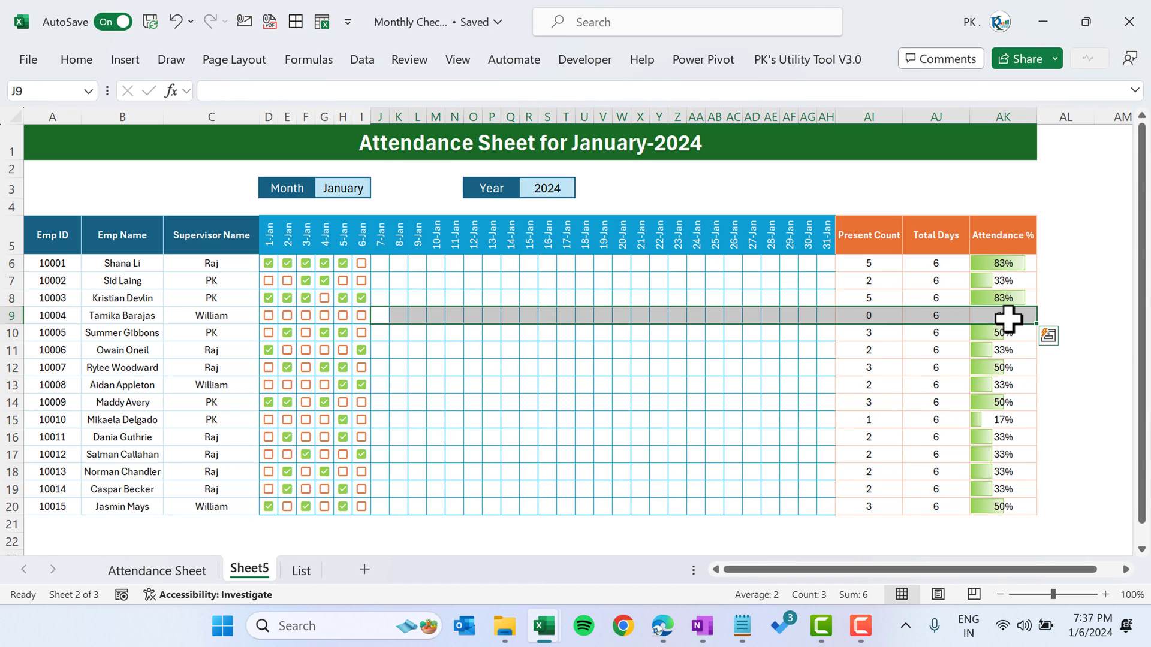
- Tick row 9's checkboxes for 2-Jan through 6-Jan
click(294, 316)
click(289, 316)
click(306, 316)
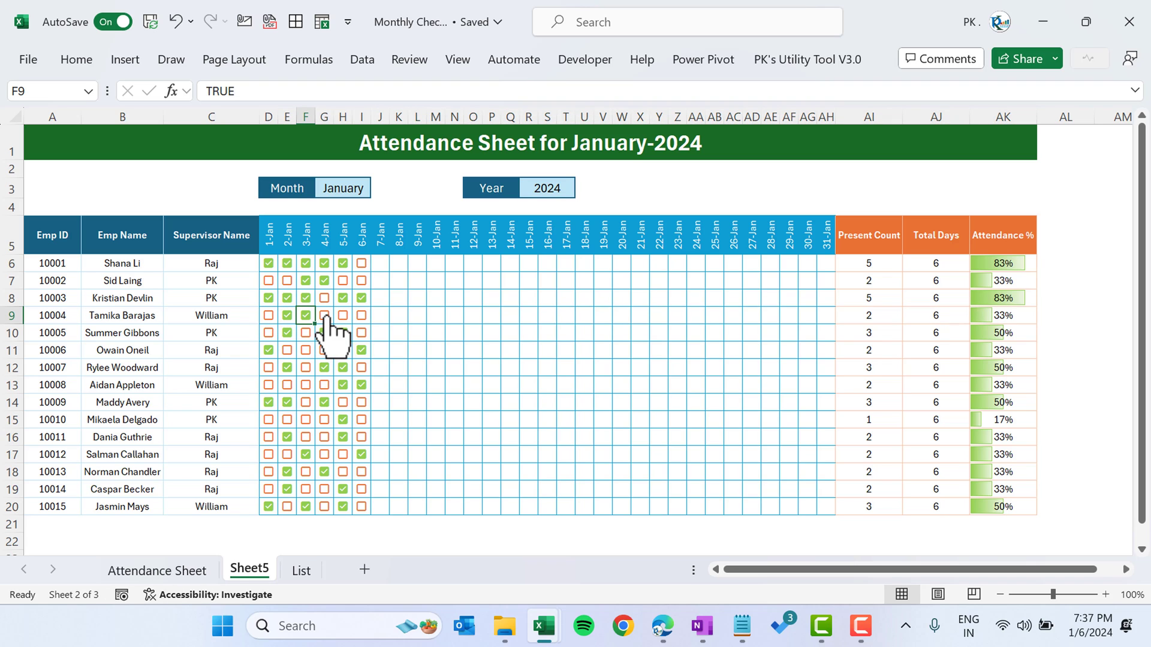
click(324, 316)
click(343, 316)
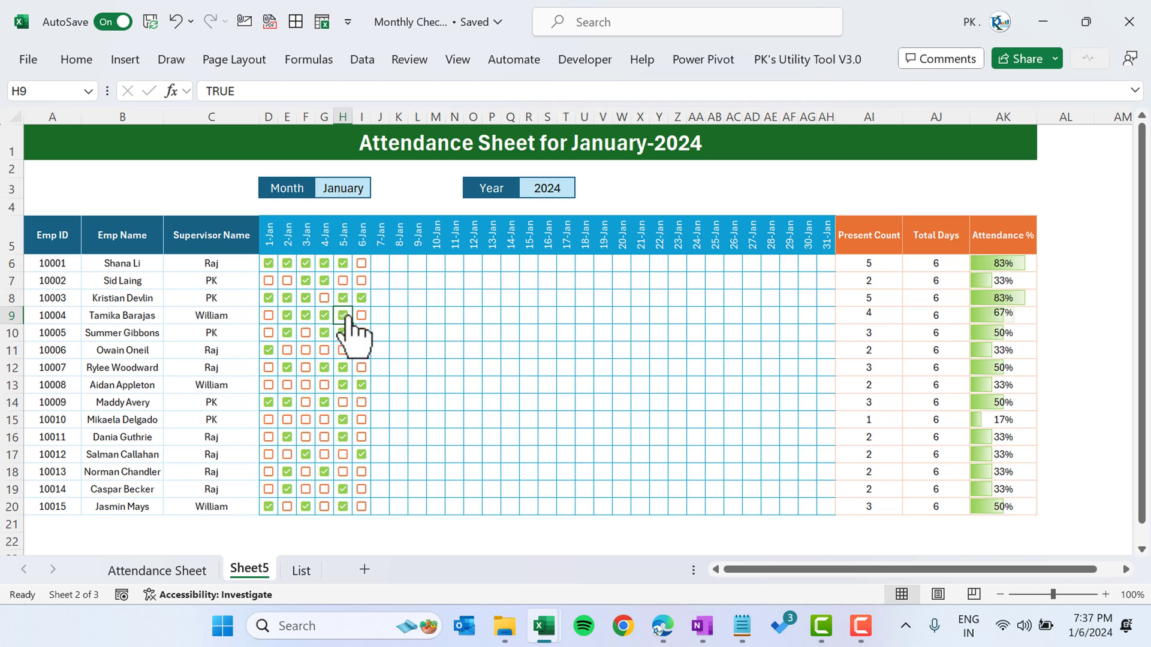
click(361, 316)
click(228, 237)
click(460, 62)
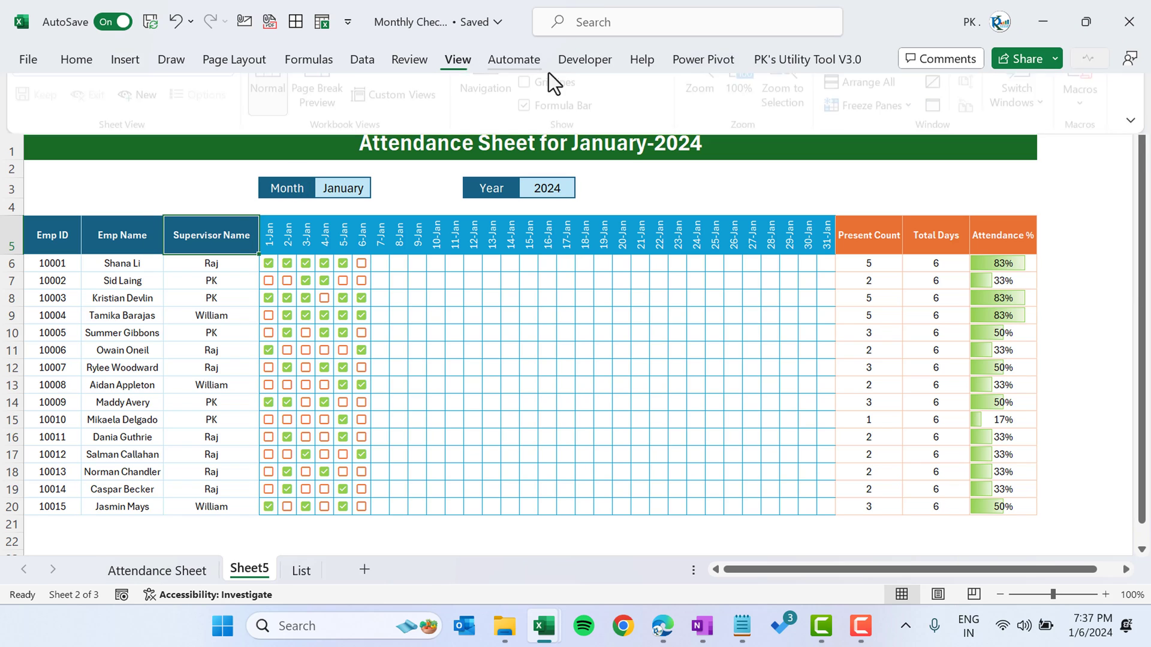
- Turn off Headings on the View tab and move the selection to cell B2
click(634, 89)
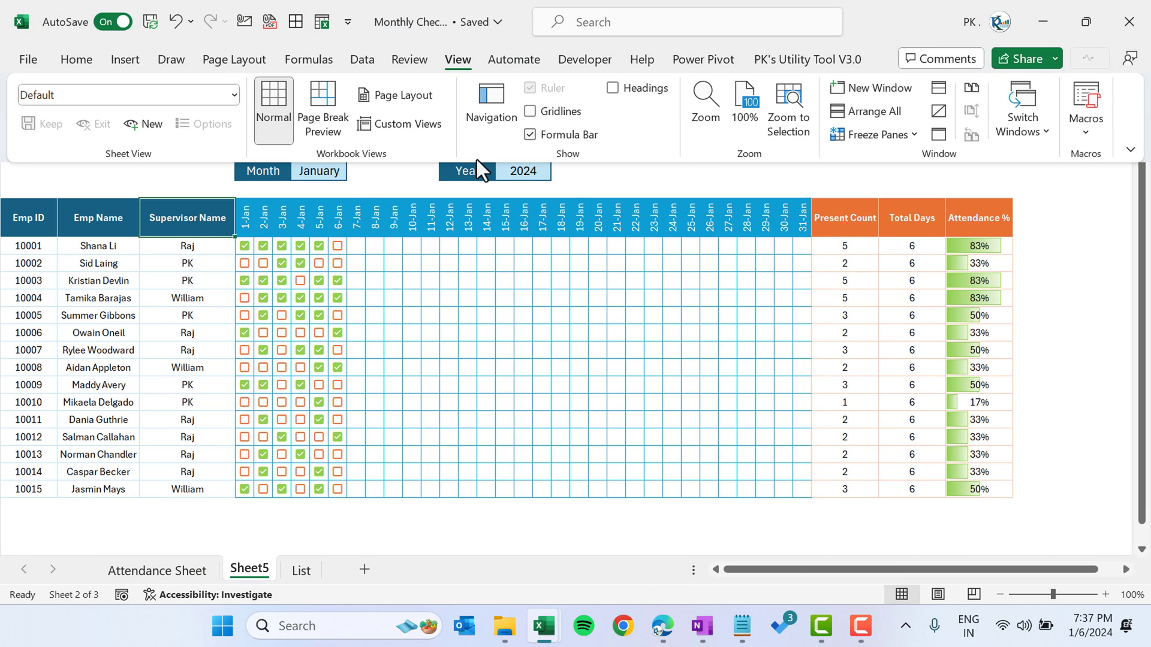
click(164, 218)
click(74, 154)
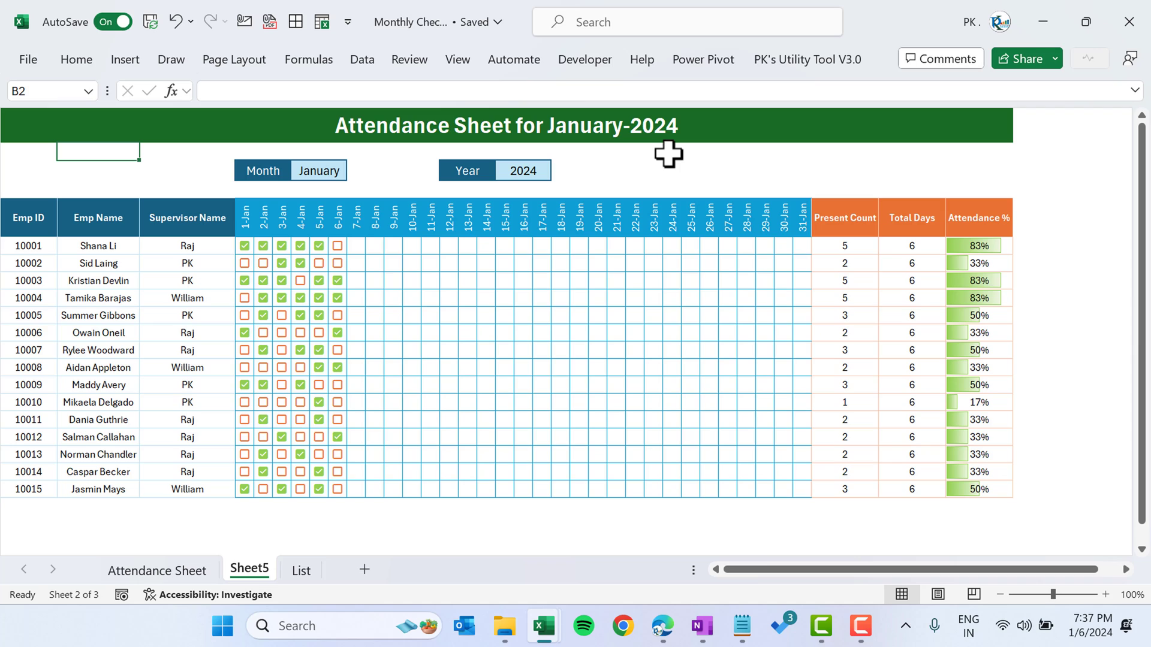